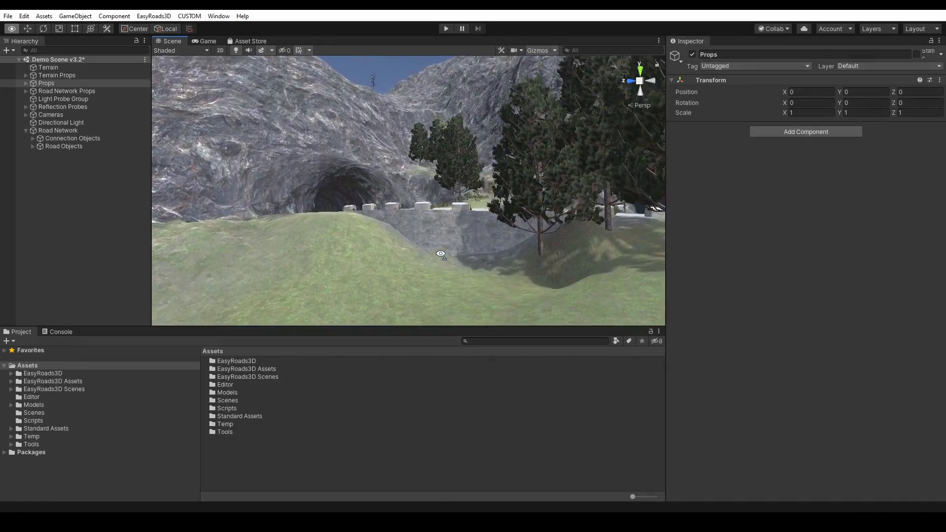
pyautogui.moveTo(448, 196); pyautogui.dragTo(450, 279, button='right')
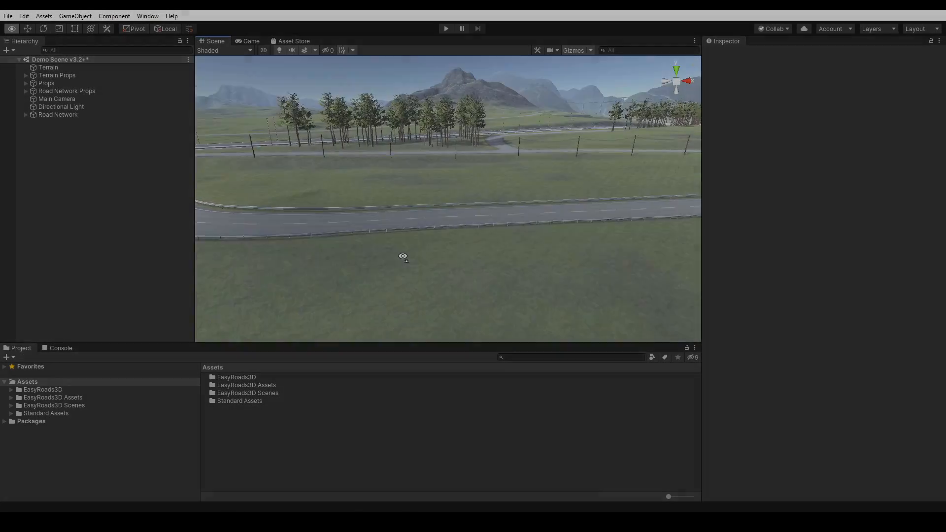
pyautogui.moveTo(401, 255); pyautogui.dragTo(76, 274, button='right')
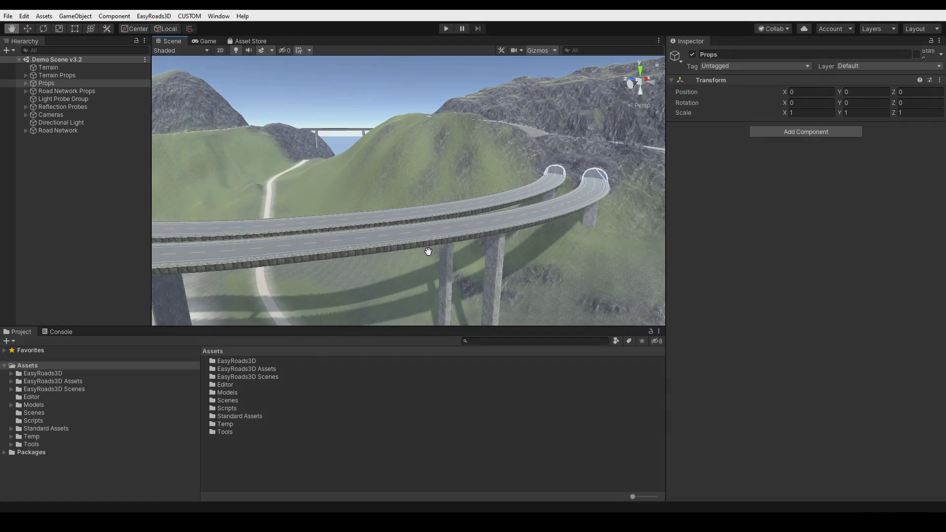
pyautogui.moveTo(428, 251); pyautogui.dragTo(415, 255, button='right')
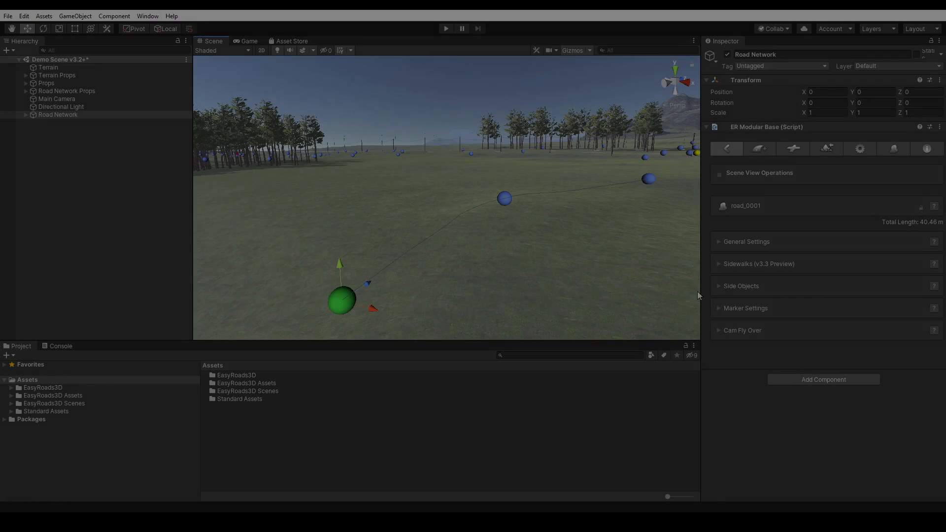
# Preview Concrete Barrier CS, Guard Rail, Mountain Road Barrier Block, Guard Rail Rock and Guard Rail Wood on road_0001, removing each one again
pyautogui.click(729, 287)
pyautogui.click(713, 328)
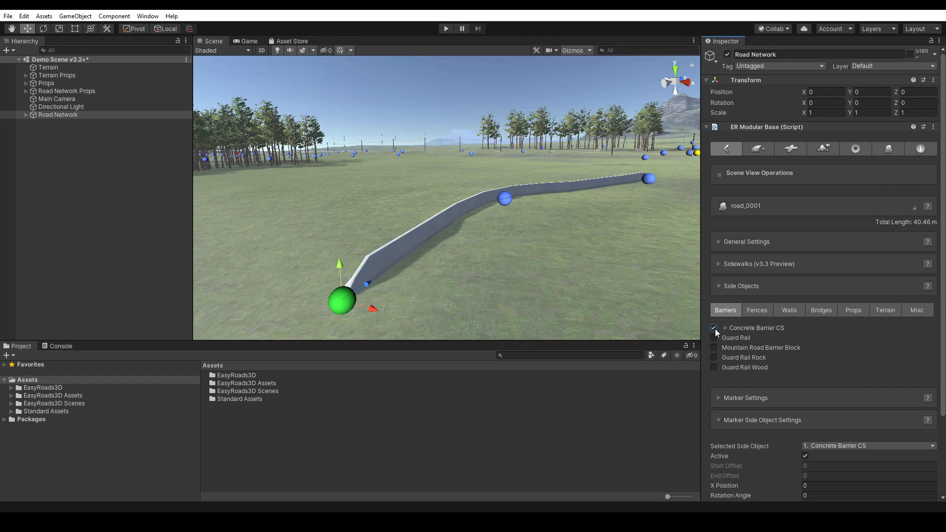
pyautogui.click(713, 329)
pyautogui.click(714, 338)
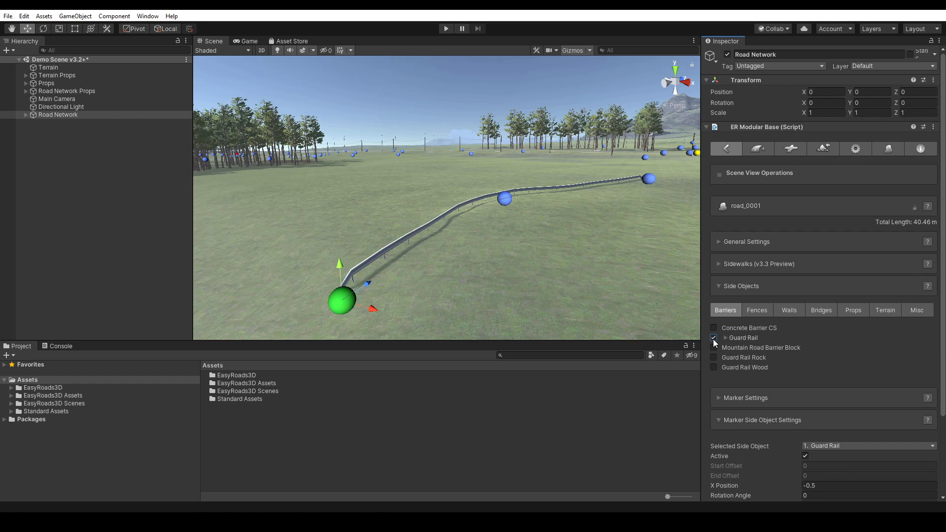
pyautogui.click(713, 338)
pyautogui.click(714, 348)
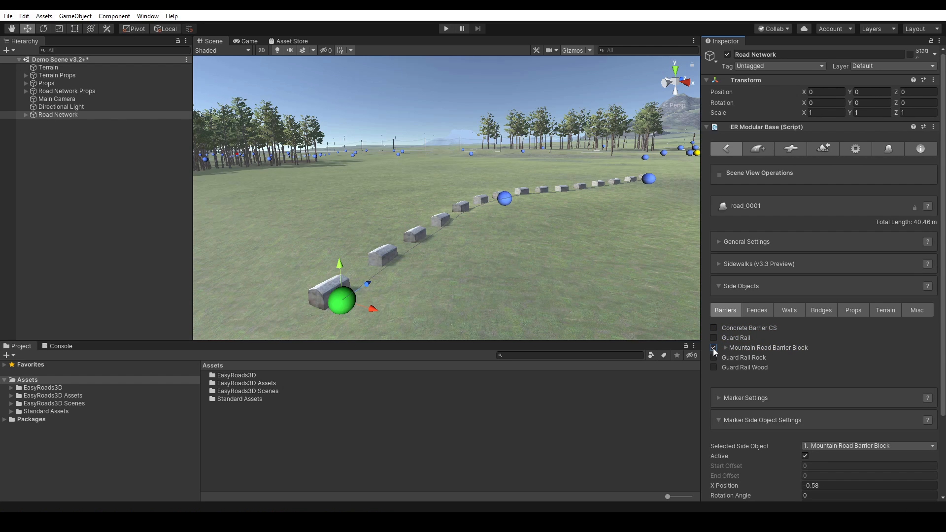
pyautogui.click(714, 348)
pyautogui.click(714, 357)
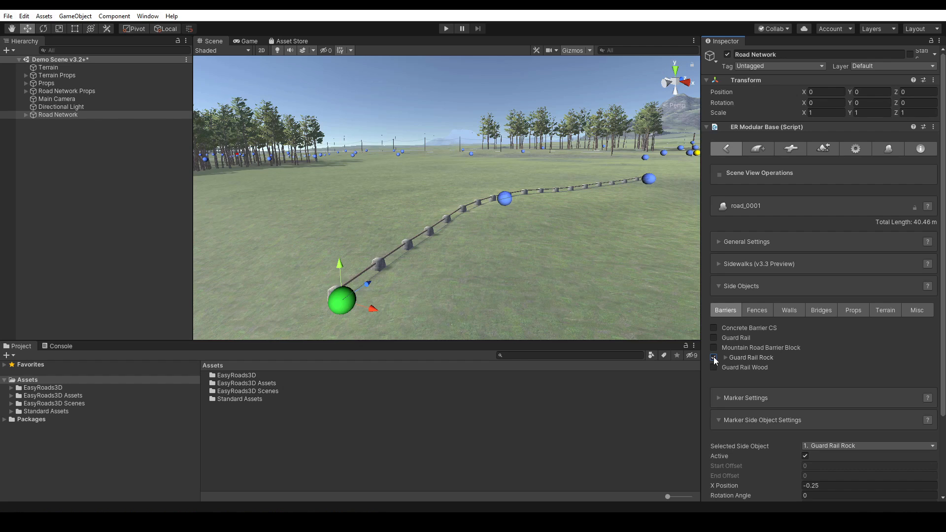
pyautogui.click(713, 357)
pyautogui.click(713, 368)
pyautogui.click(714, 368)
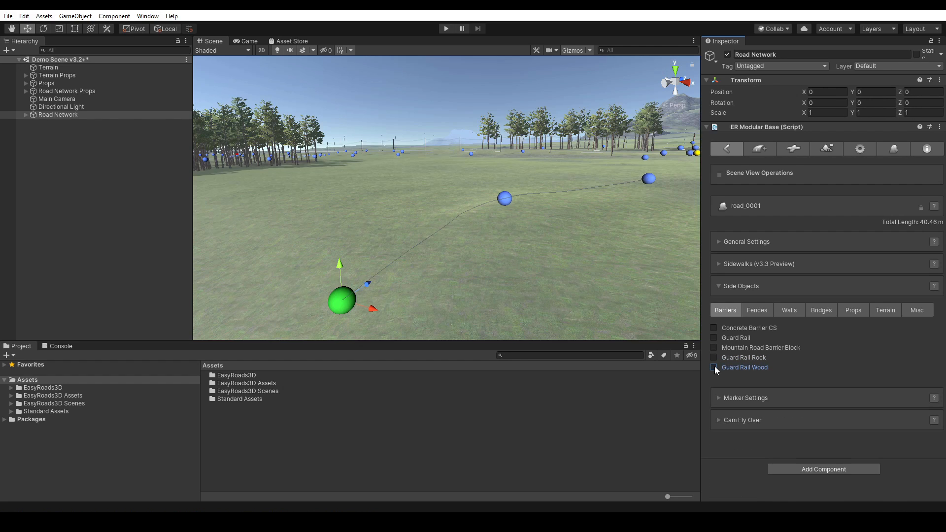
# Preview the Fence Bootcamp and Fence Vikings side objects on road_0001 one at a time, removing each again
pyautogui.click(756, 310)
pyautogui.click(713, 328)
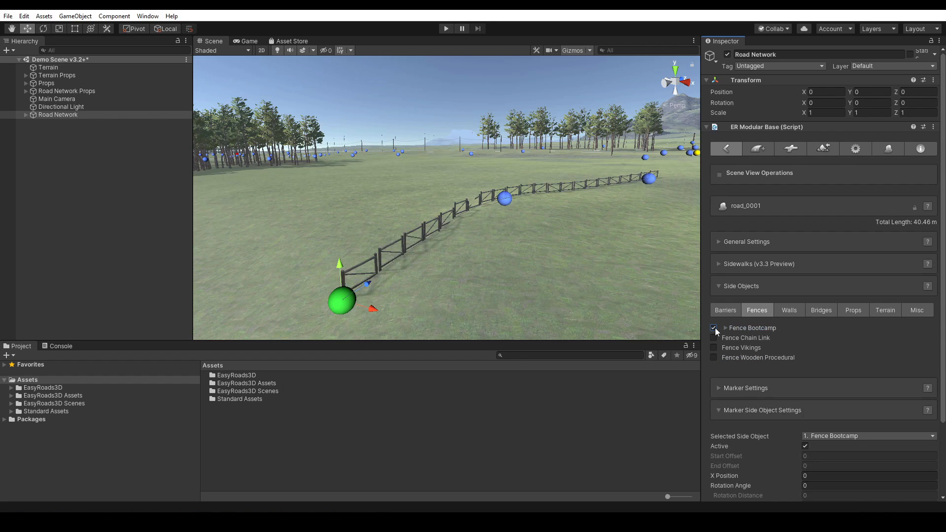
pyautogui.click(713, 328)
pyautogui.click(713, 347)
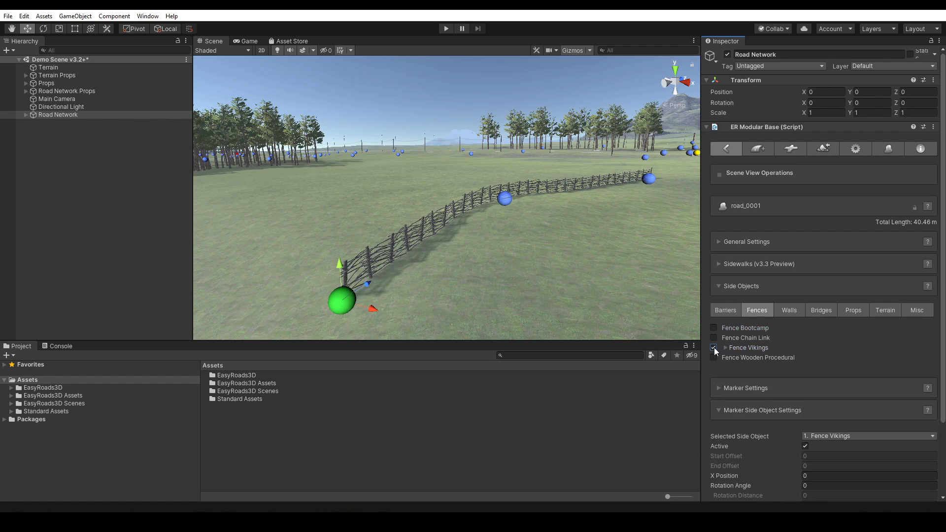
pyautogui.click(714, 347)
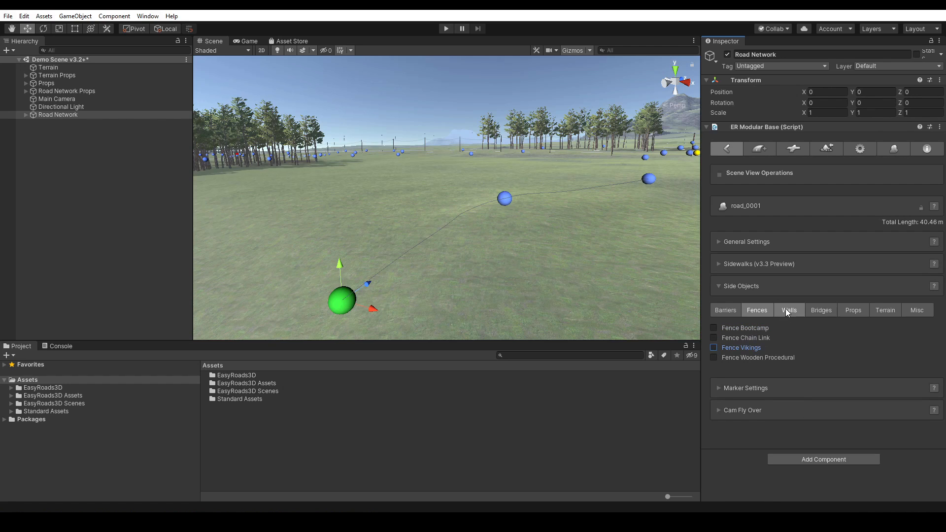
# Preview the Stepped Wall and Wall CC side objects along road_0001, switching each off again
pyautogui.click(778, 313)
pyautogui.click(714, 338)
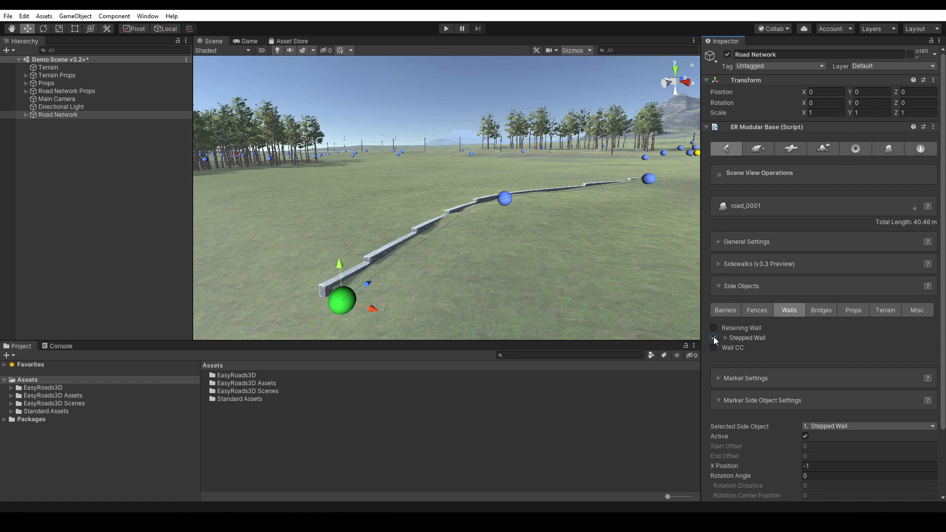
pyautogui.click(714, 338)
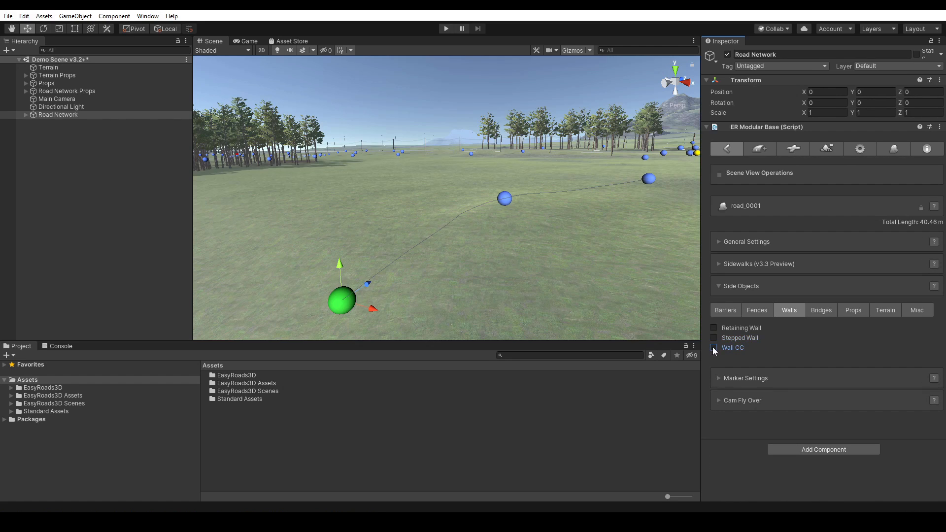
pyautogui.click(713, 347)
pyautogui.click(713, 347)
# Preview the Lampposts, Road Marker and Sharp Turn Sign props along road_0001, removing each one again
pyautogui.click(853, 311)
pyautogui.click(714, 328)
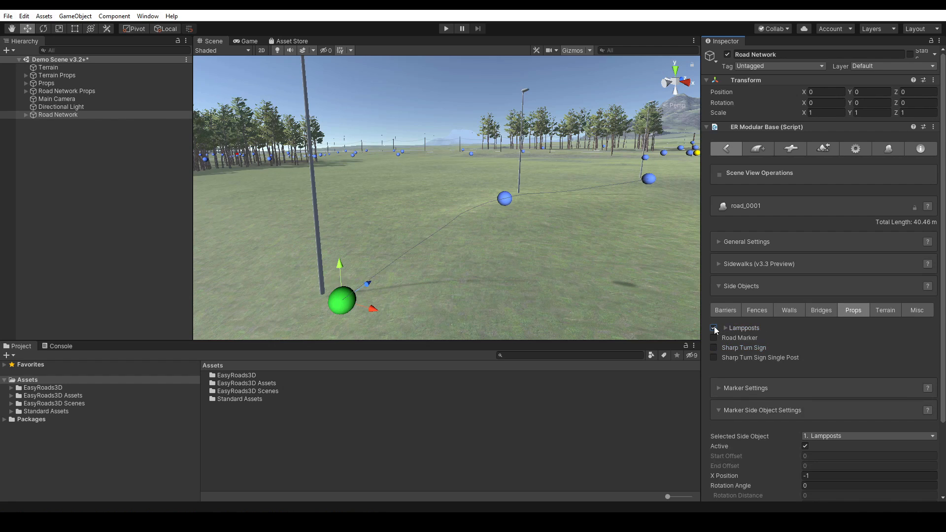
pyautogui.click(714, 327)
pyautogui.click(714, 337)
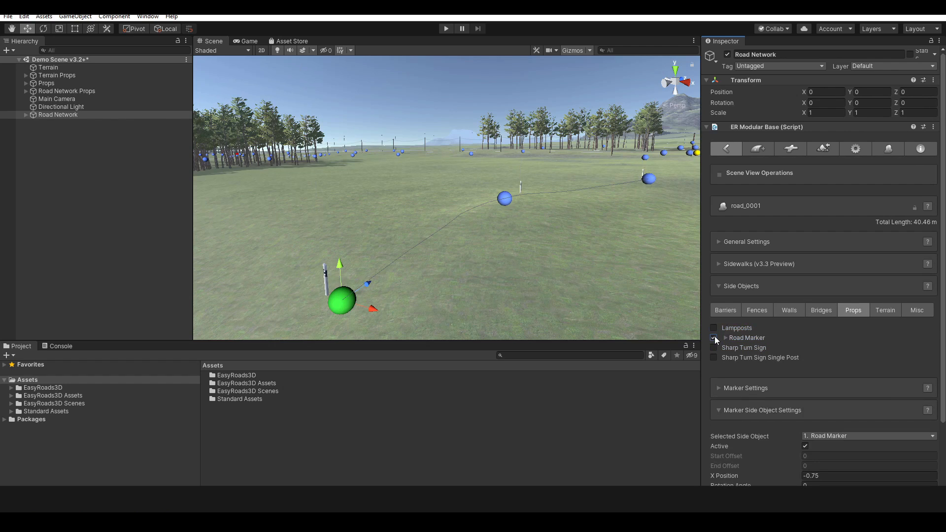
pyautogui.click(714, 337)
pyautogui.click(714, 347)
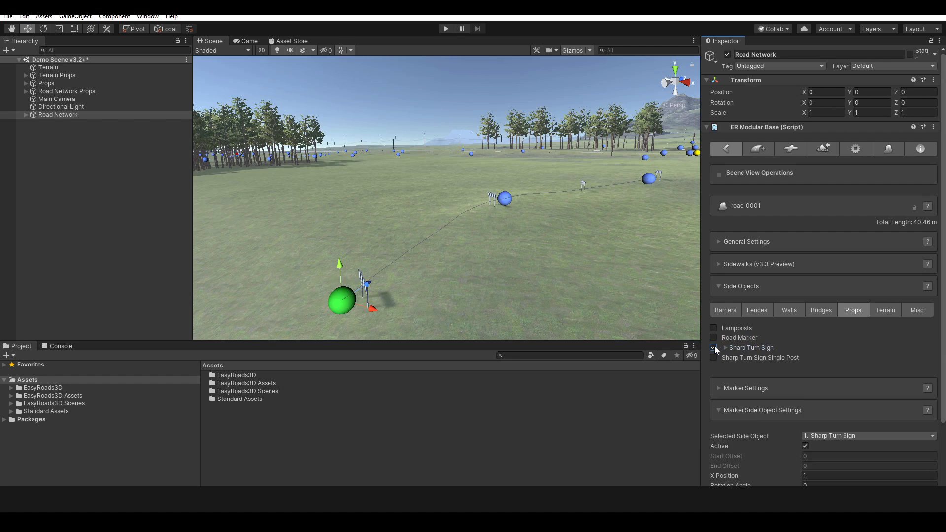
pyautogui.click(714, 348)
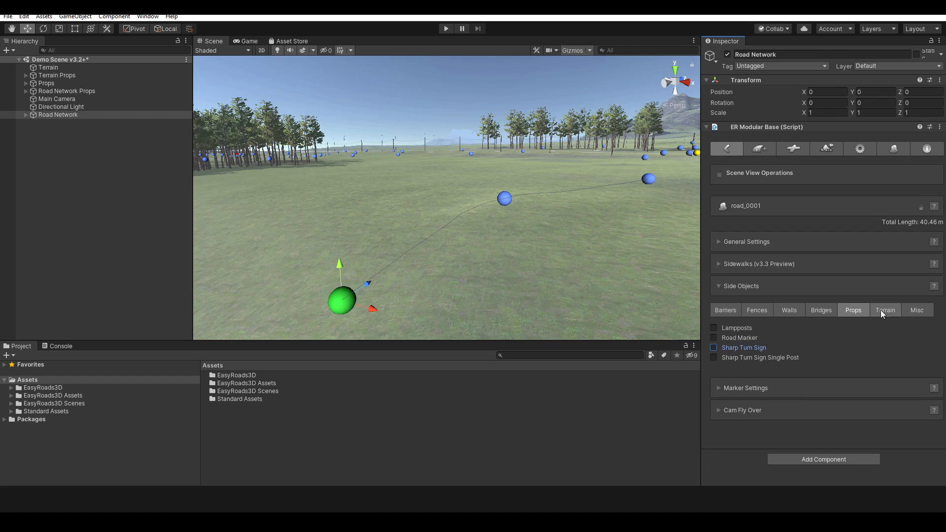
# Preview the Motorway Vegetation and Palm Trees terrain side objects along road_0001, removing each again
pyautogui.click(882, 310)
pyautogui.click(714, 328)
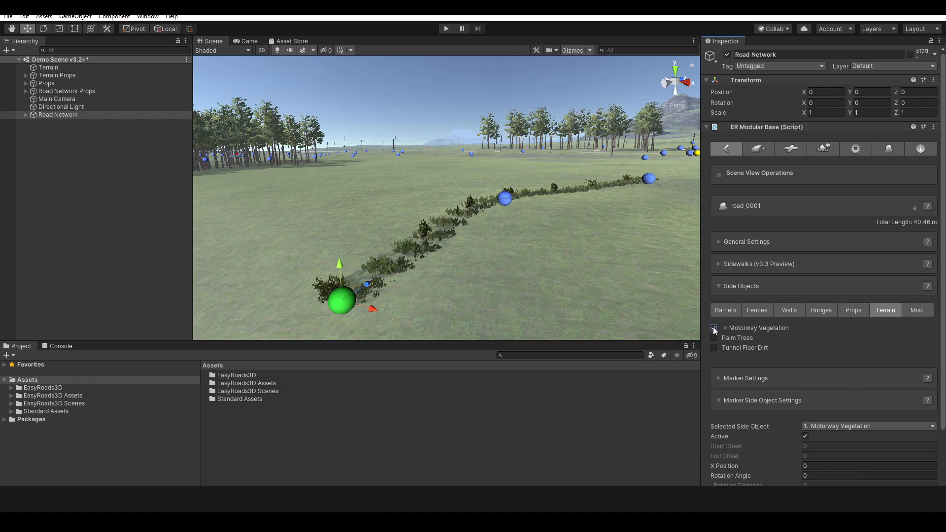
pyautogui.click(713, 328)
pyautogui.click(714, 337)
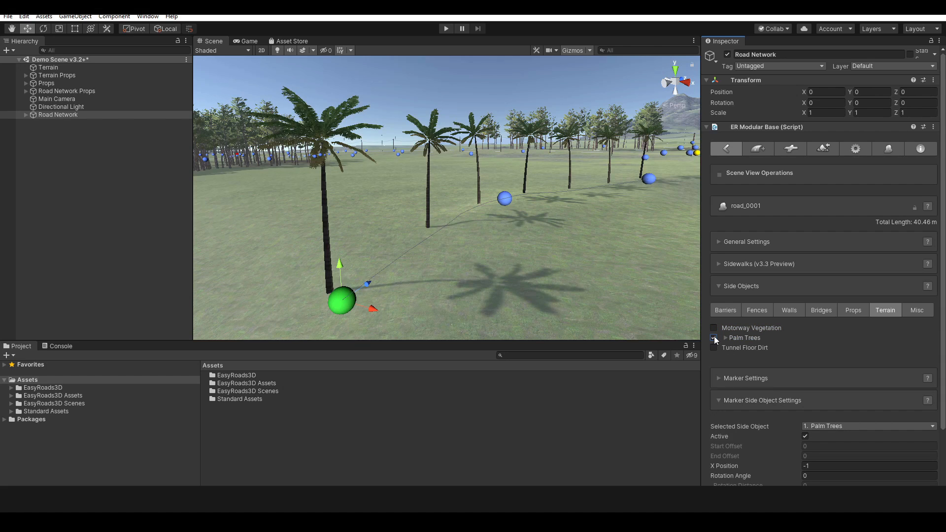
pyautogui.click(714, 338)
# Preview the miscellaneous side objects Powerline Wood Single and Rocks on road_0001, switching each off again
pyautogui.click(915, 308)
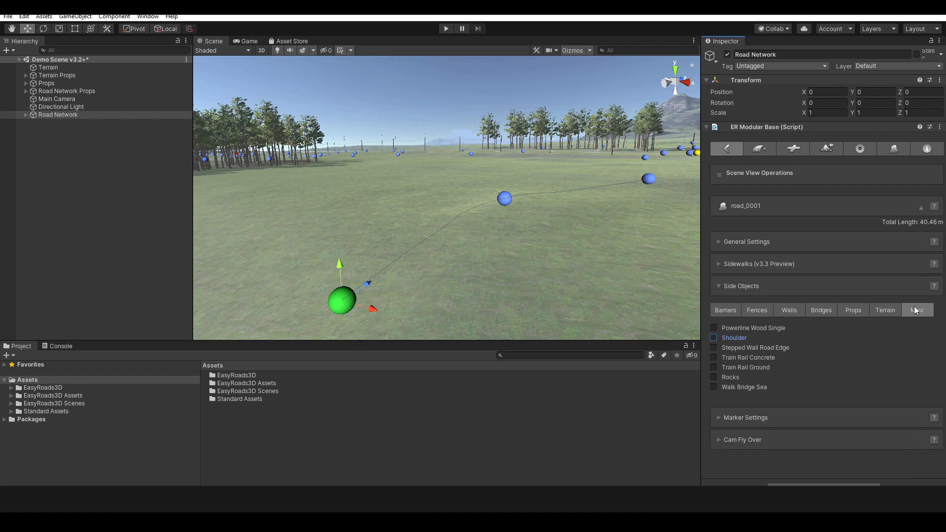
pyautogui.click(714, 328)
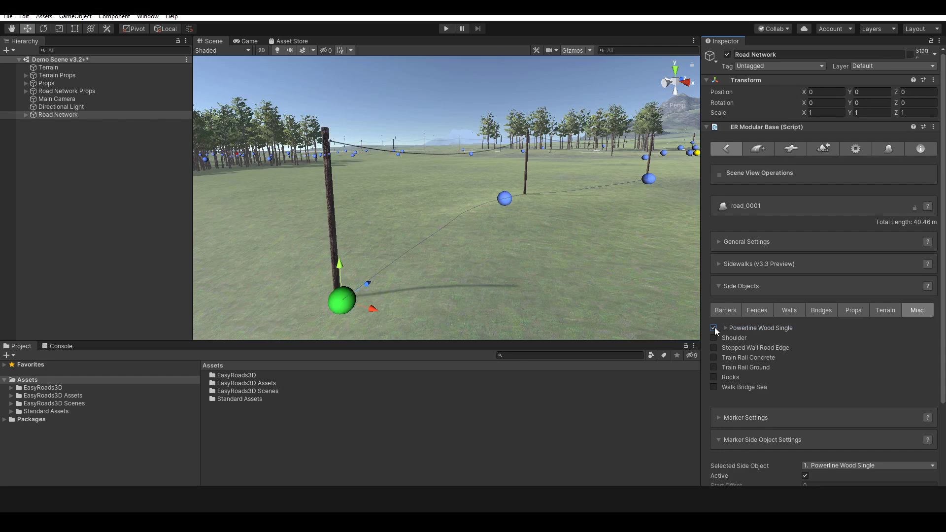
pyautogui.click(714, 327)
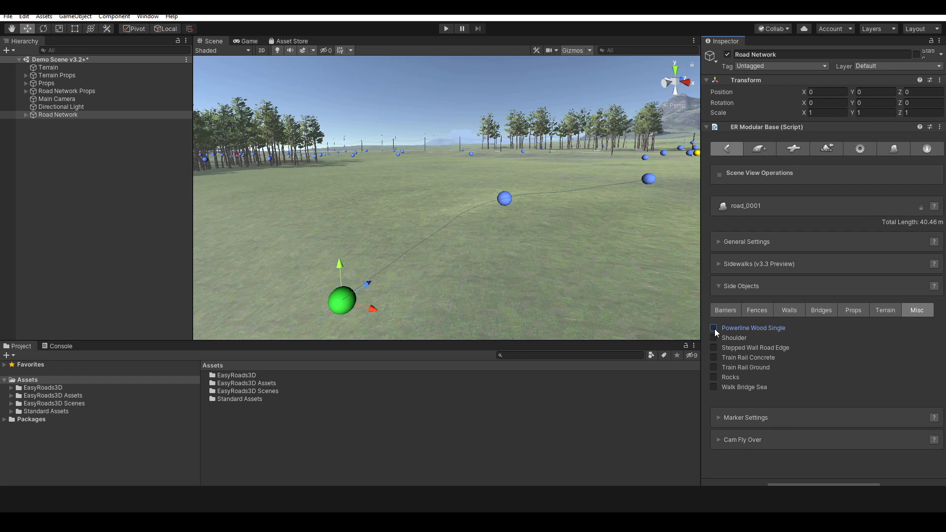
pyautogui.click(714, 378)
pyautogui.click(714, 377)
# Add Walk Bridge Sea to road_0001 and raise all its markers above the ground with Snap to Terrain disabled
pyautogui.click(714, 387)
pyautogui.click(753, 242)
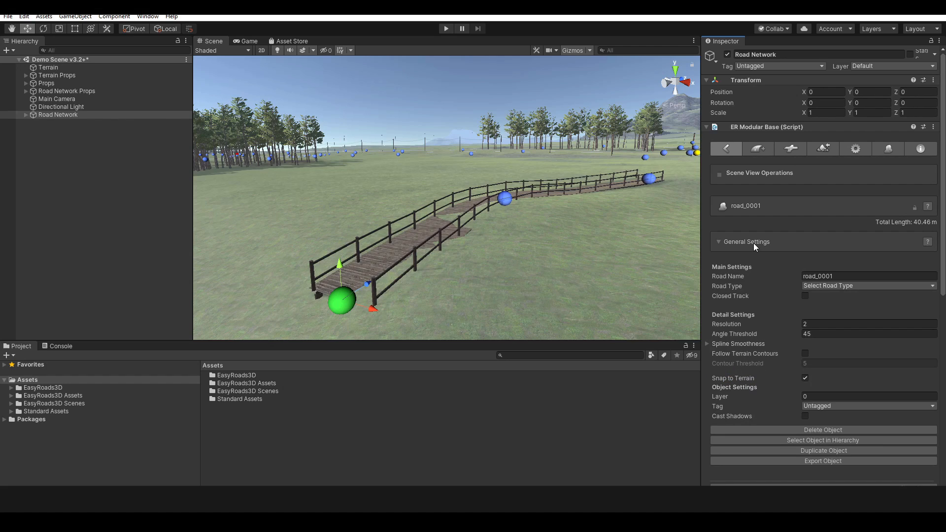
pyautogui.click(805, 378)
pyautogui.click(345, 302)
pyautogui.hotkey('ctrl', 'a')
pyautogui.moveTo(342, 264); pyautogui.dragTo(347, 205)
# Undo the marker move, re-enable Snap to Terrain for road_0001 and remove its Walk Bridge Sea side object
pyautogui.hotkey('ctrl', 'z')
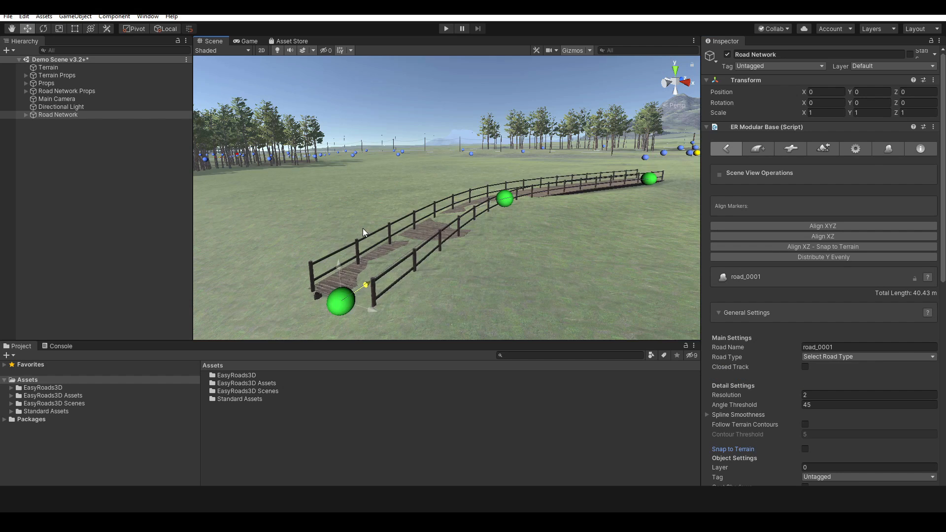
pyautogui.click(805, 449)
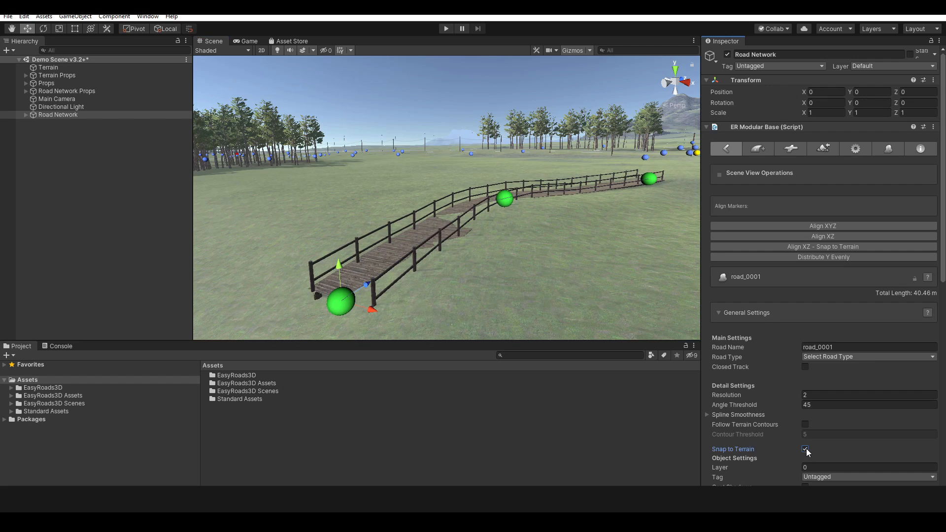
pyautogui.click(736, 313)
pyautogui.click(713, 457)
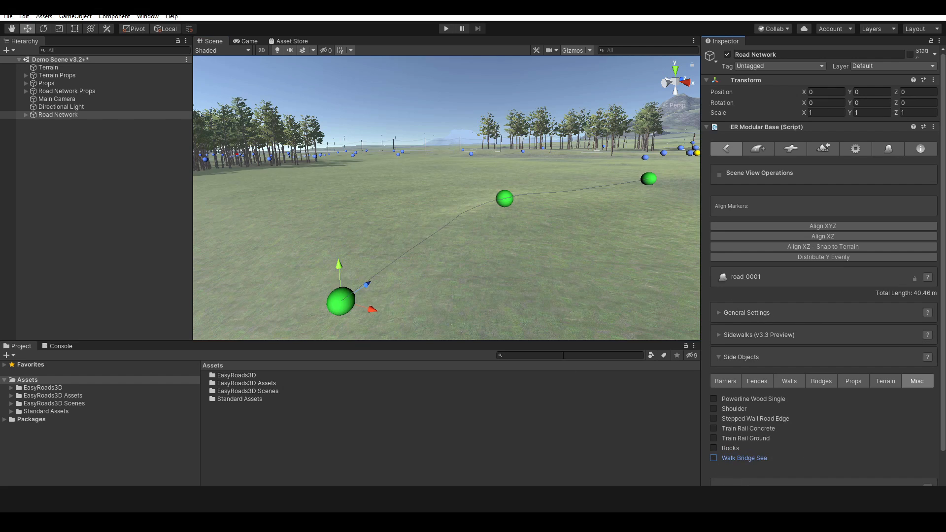
# Deselect road_0001 and create a new side object in the Side Object Manager
pyautogui.click(454, 309)
pyautogui.press('q')
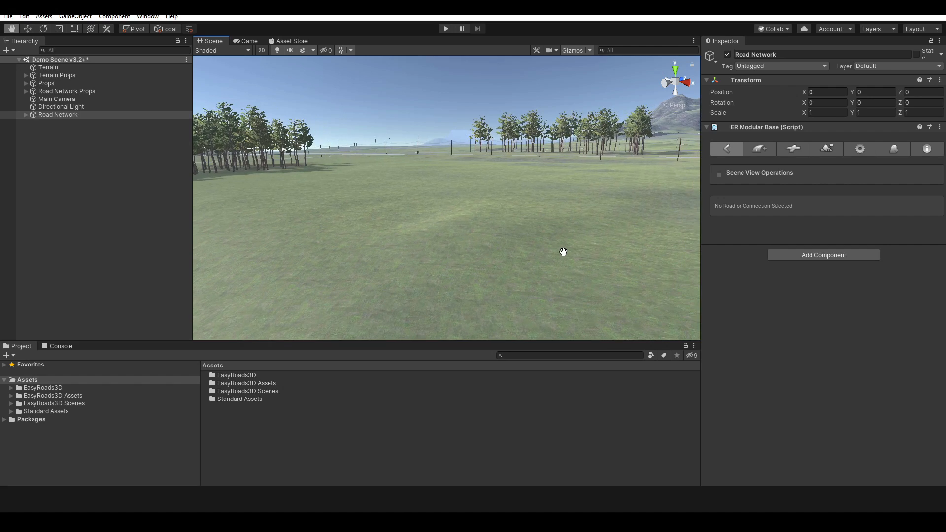
pyautogui.scroll(-5, 564, 251)
pyautogui.moveTo(507, 237); pyautogui.dragTo(572, 240, button='right')
pyautogui.moveTo(533, 238); pyautogui.dragTo(537, 246, button='middle')
pyautogui.press('w')
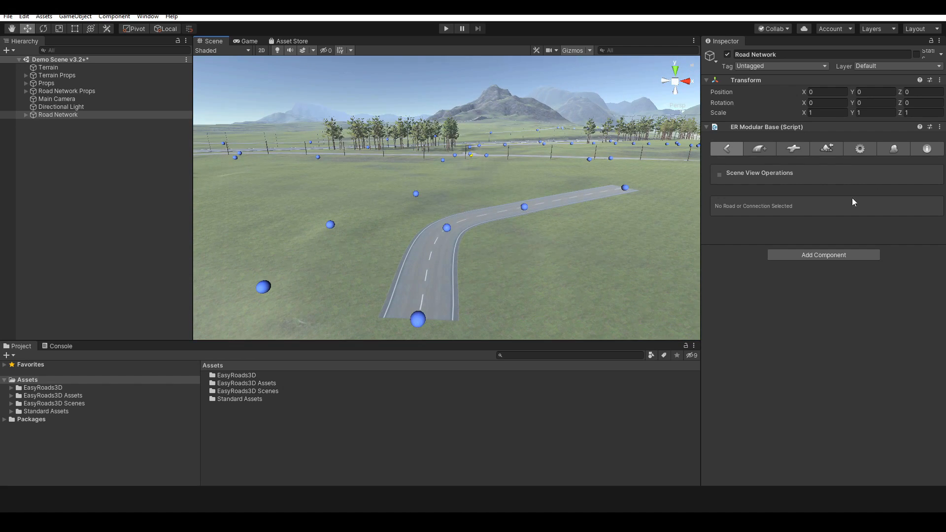
pyautogui.click(895, 147)
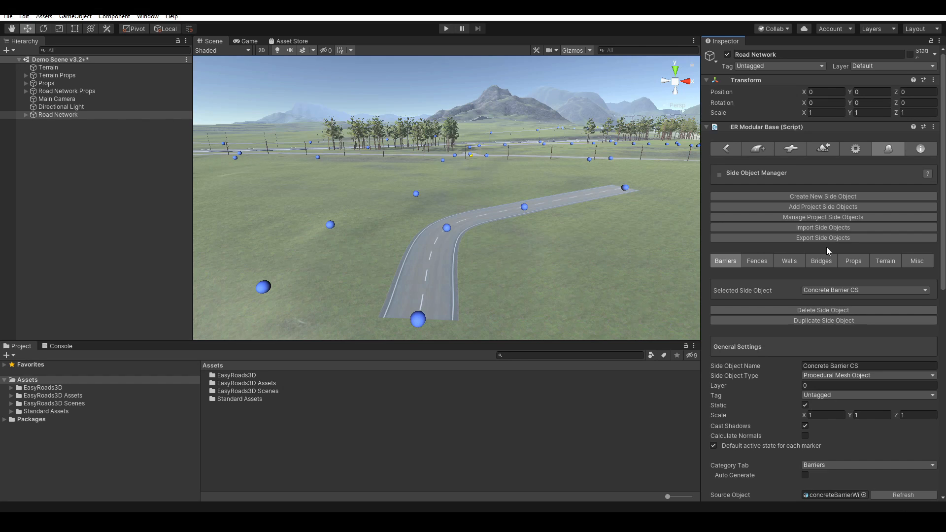
pyautogui.click(820, 196)
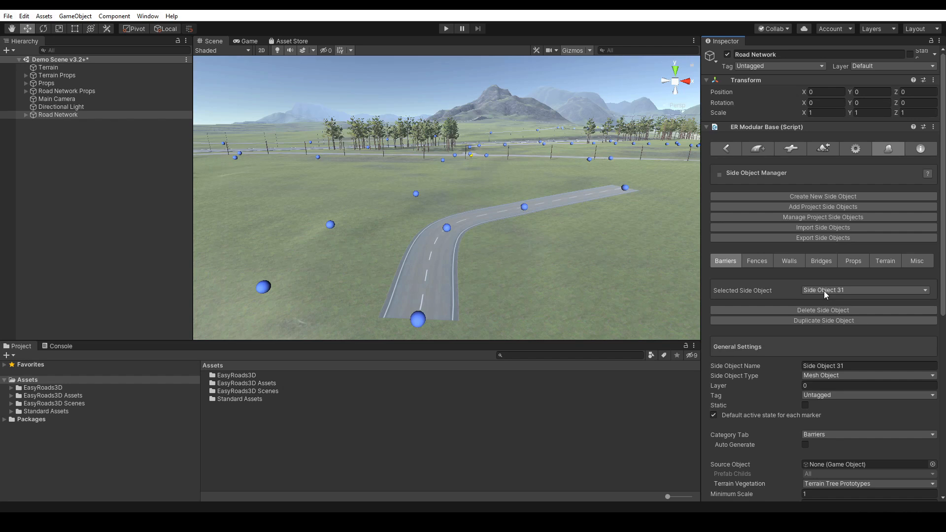
# Name the new side object Mesh Object Example, keeping its type as Mesh Object
pyautogui.click(839, 365)
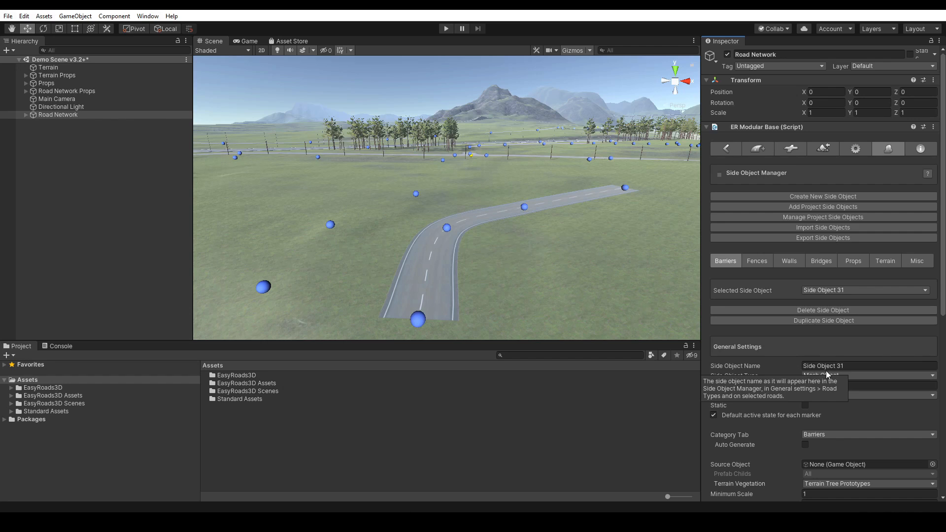
pyautogui.click(856, 375)
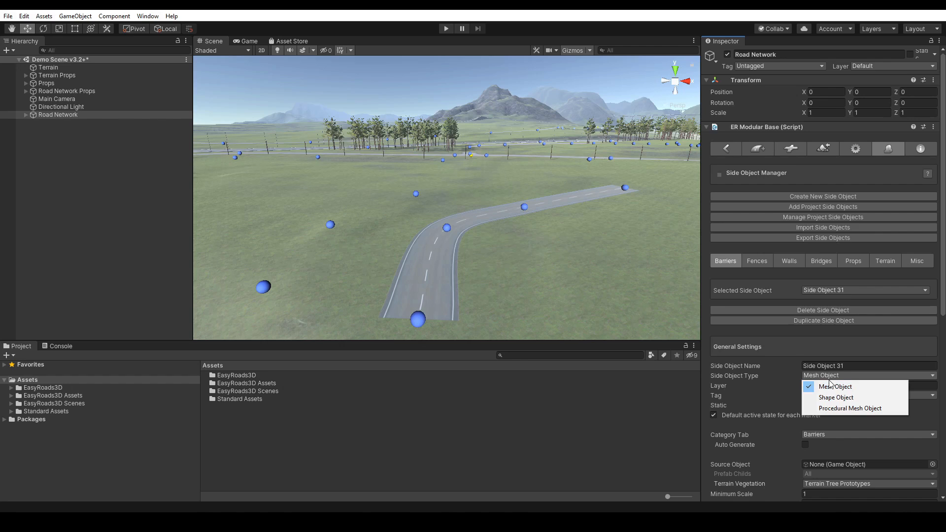
pyautogui.click(814, 365)
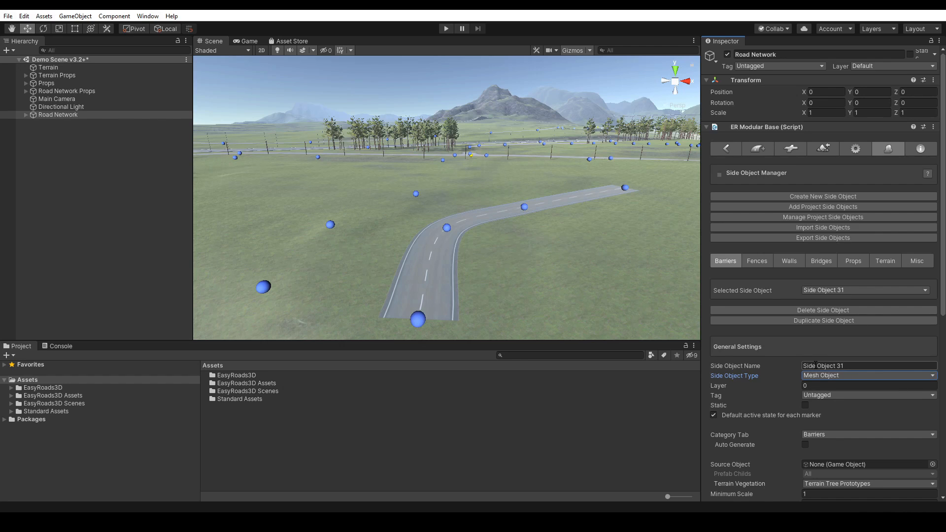
pyautogui.click(815, 365)
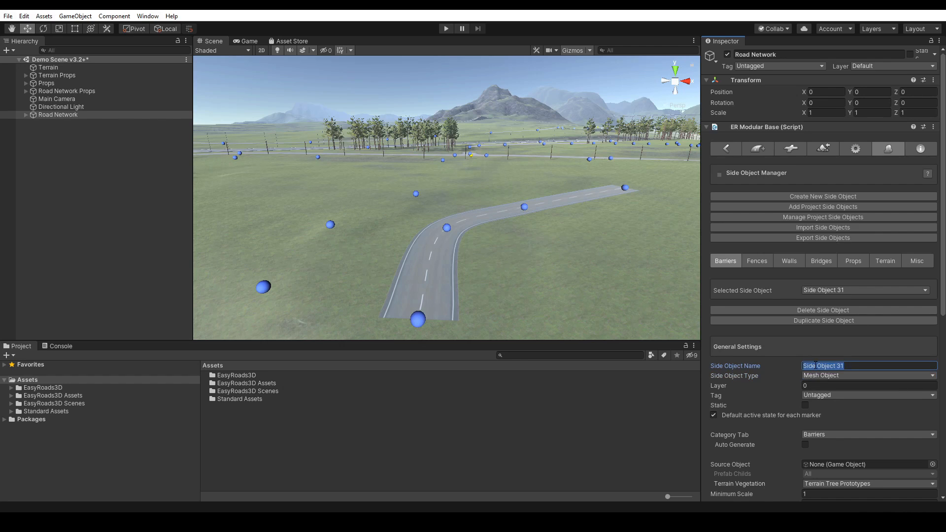
pyautogui.click(815, 365)
pyautogui.moveTo(856, 362); pyautogui.dragTo(790, 359)
pyautogui.write('Mesh Object Example')
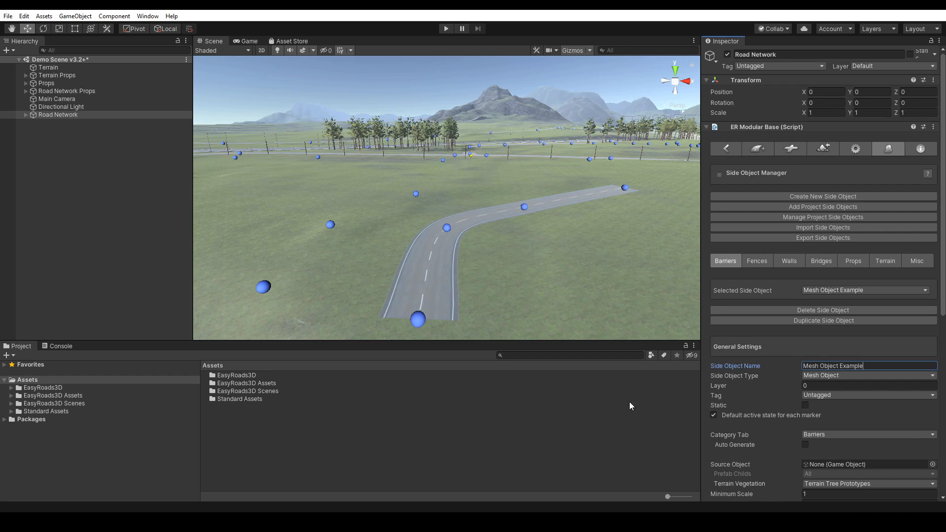
# Search the project assets for lamppost, assign lamppost_motorway as the Source Object of Mesh Object Example, and clear the search
pyautogui.click(522, 356)
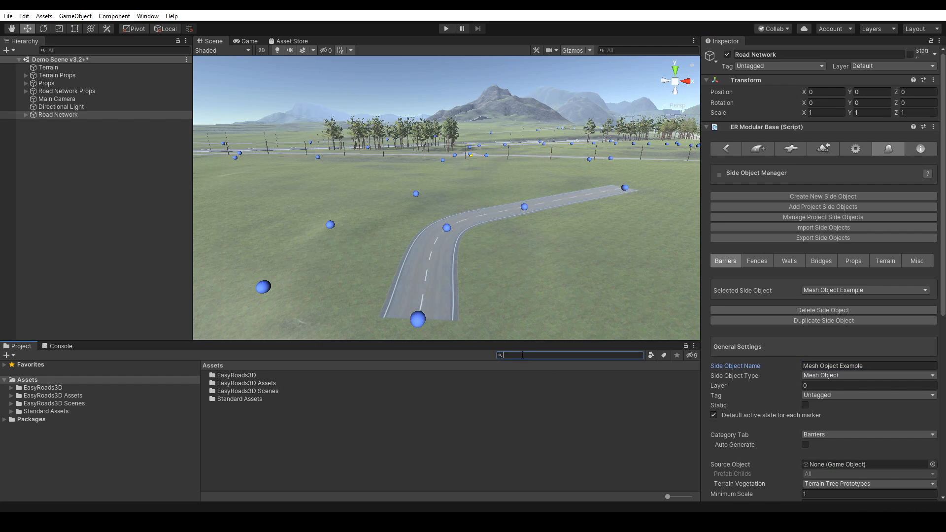
pyautogui.write('lamppost')
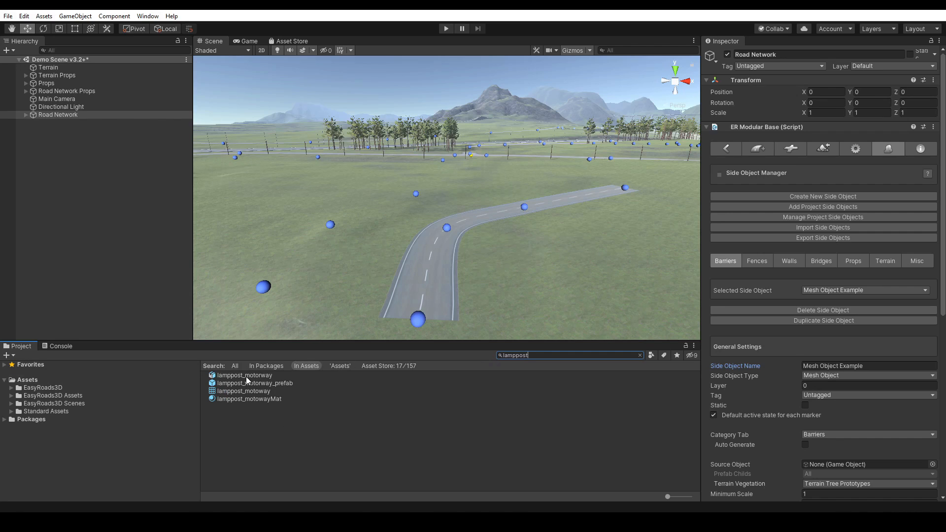
pyautogui.moveTo(246, 376); pyautogui.dragTo(829, 465)
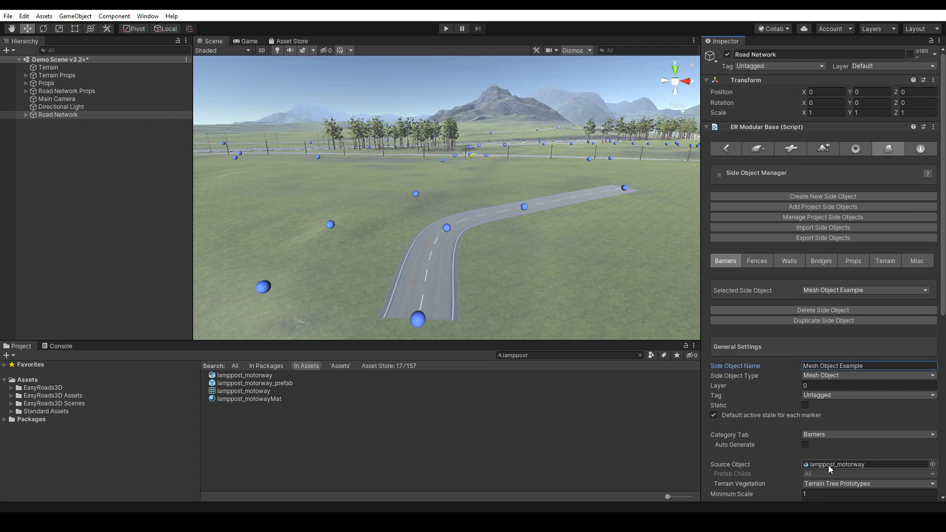
pyautogui.click(547, 357)
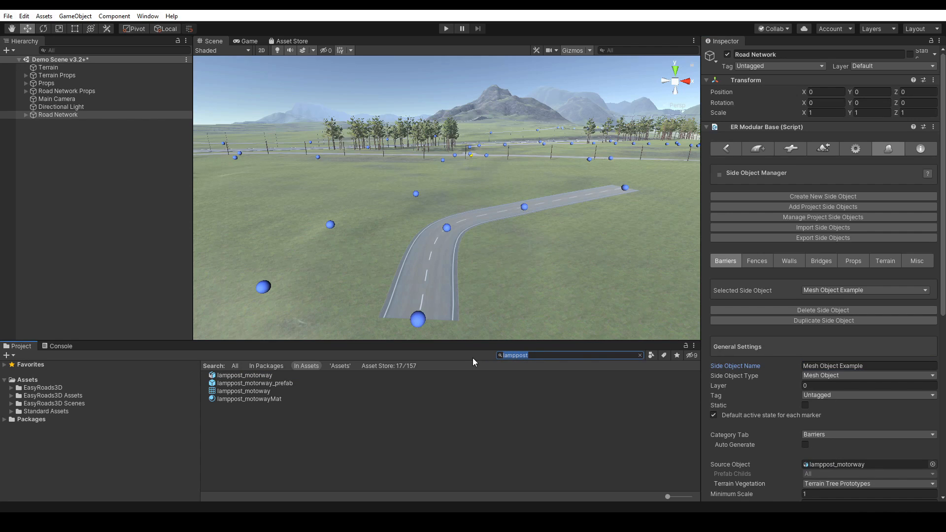
pyautogui.press('BackSpace')
# Add the Mesh Object Example side object from the Barriers category to Primary Road 008
pyautogui.click(494, 291)
pyautogui.click(419, 322)
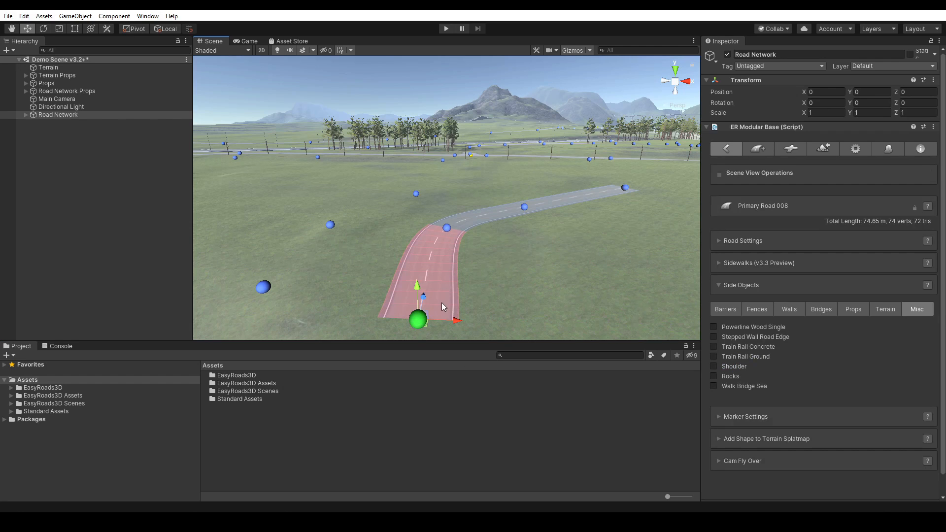
pyautogui.click(723, 310)
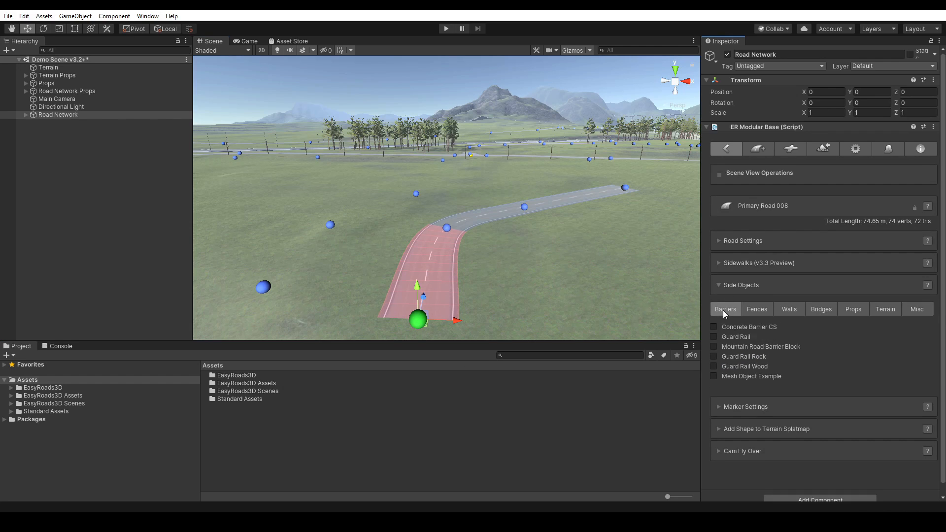
pyautogui.click(714, 376)
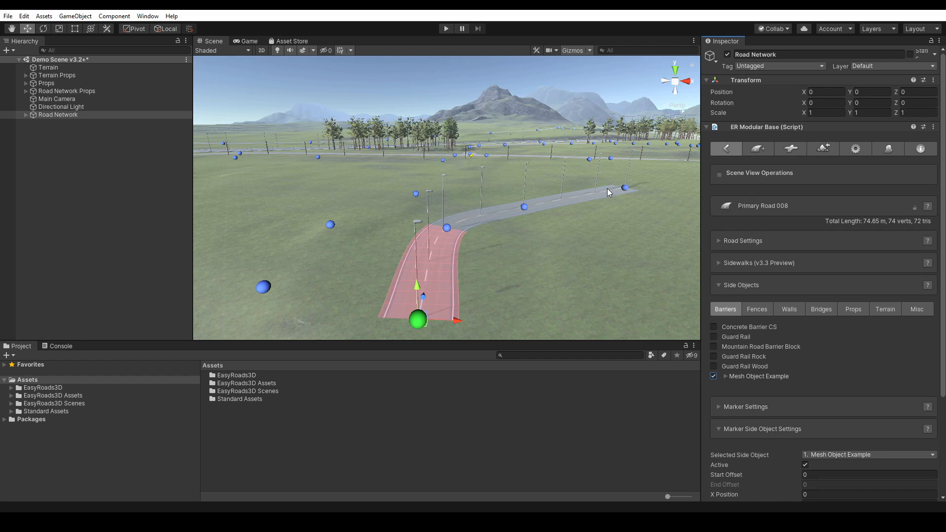
pyautogui.moveTo(595, 261); pyautogui.dragTo(543, 263, button='right')
pyautogui.moveTo(603, 262); pyautogui.dragTo(579, 263, button='middle')
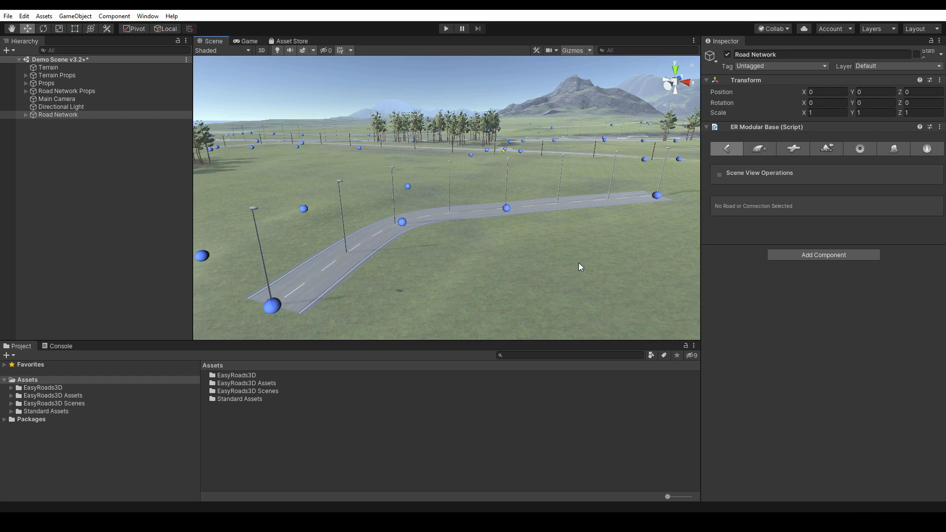
# Reselect the first marker of Primary Road 008 and choose Mesh Object Example in the Side Object Manager
pyautogui.click(272, 307)
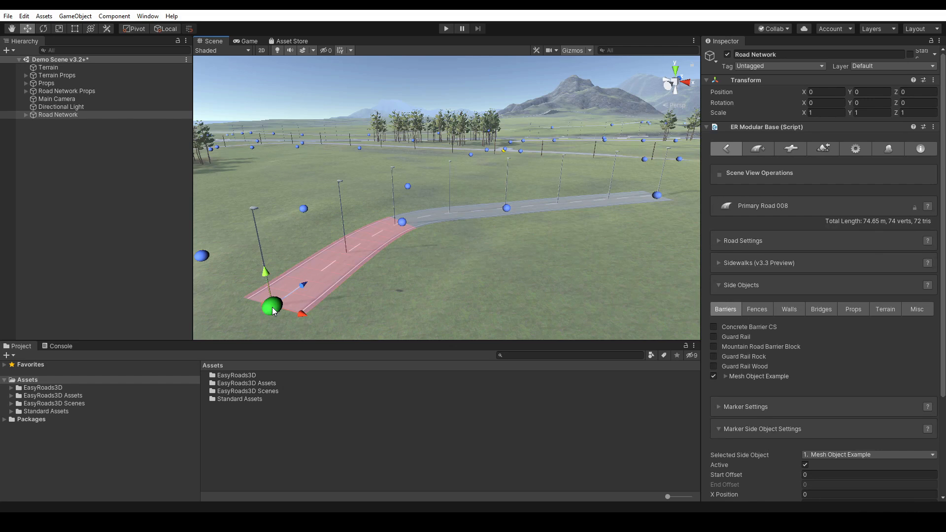
pyautogui.click(884, 150)
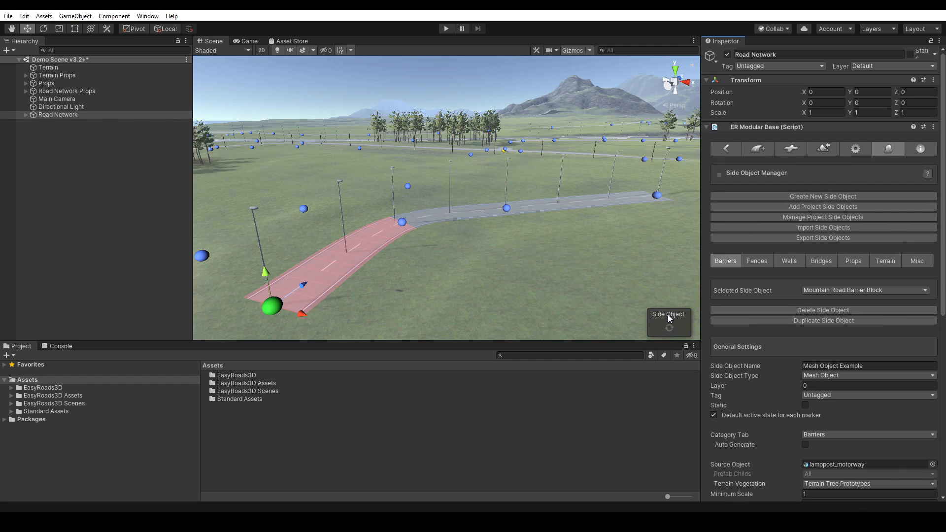
pyautogui.click(841, 291)
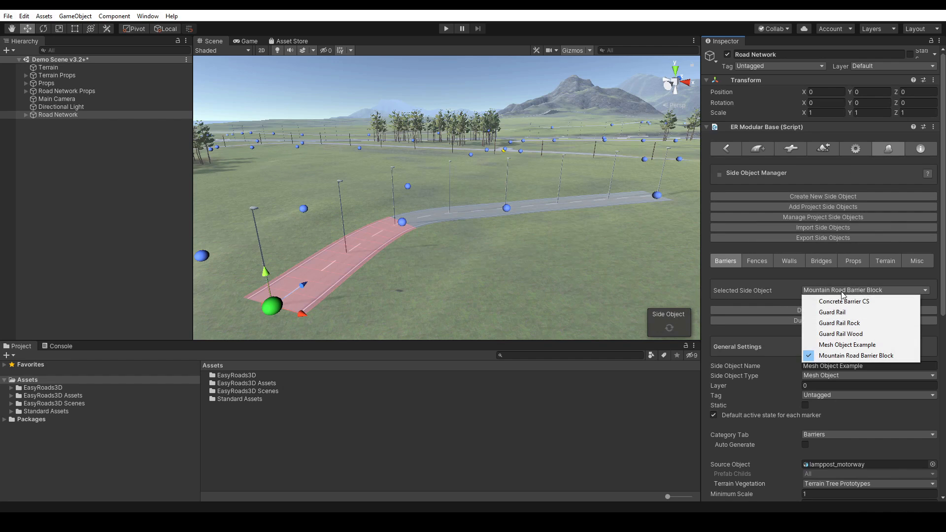
pyautogui.click(836, 346)
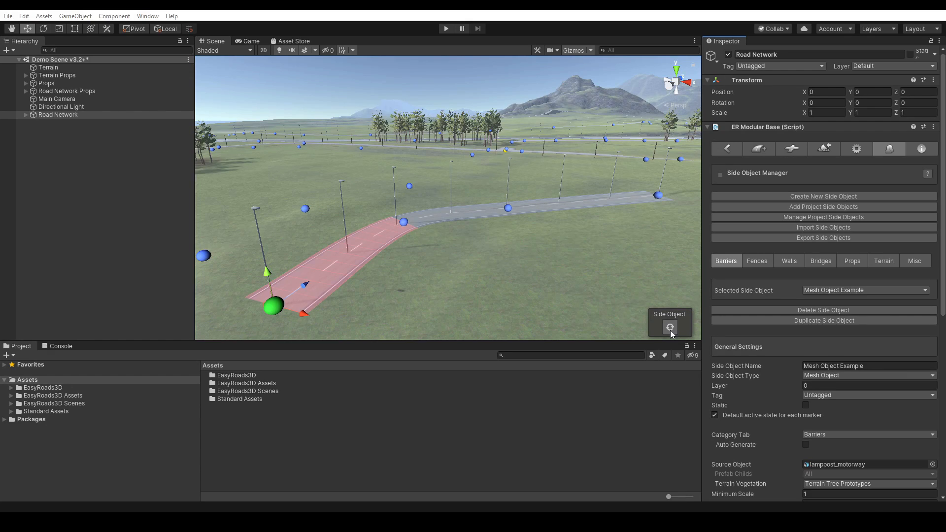
# Examine the Mesh Object Example settings in the Side Object Manager and in the side object options of Primary Road 008
pyautogui.moveTo(943, 168); pyautogui.dragTo(945, 227)
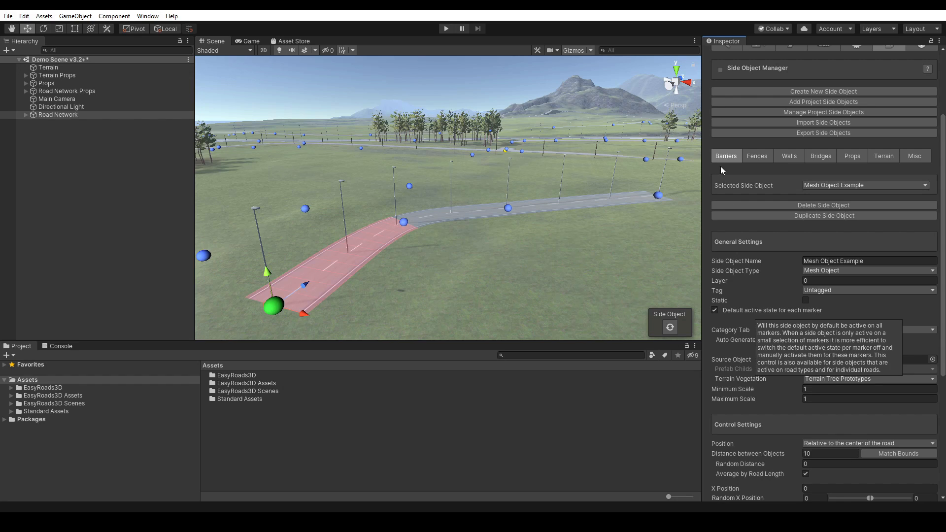
pyautogui.scroll(3, 728, 119)
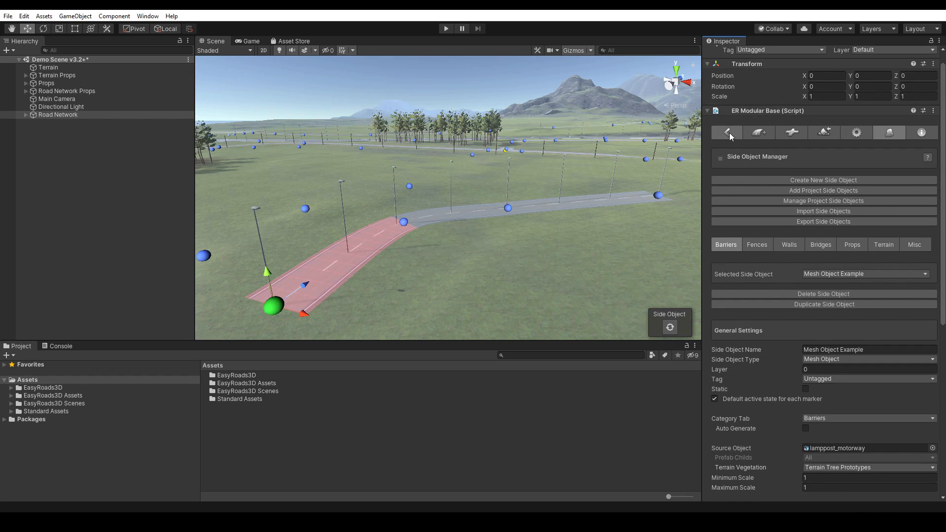
pyautogui.click(728, 132)
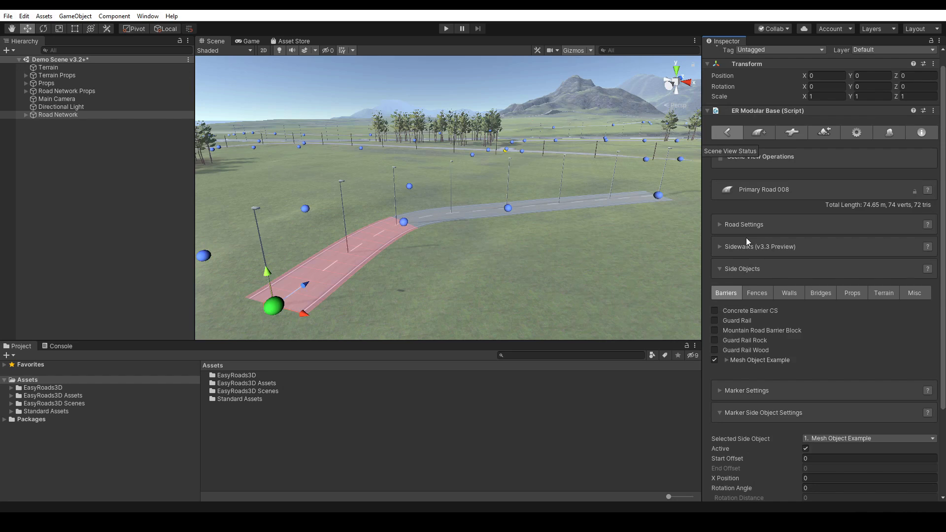
pyautogui.click(726, 359)
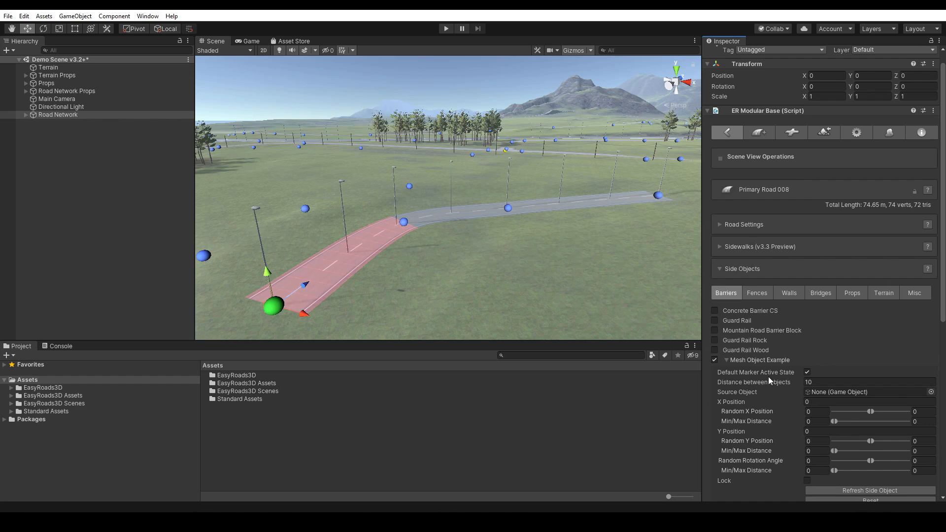
pyautogui.click(743, 269)
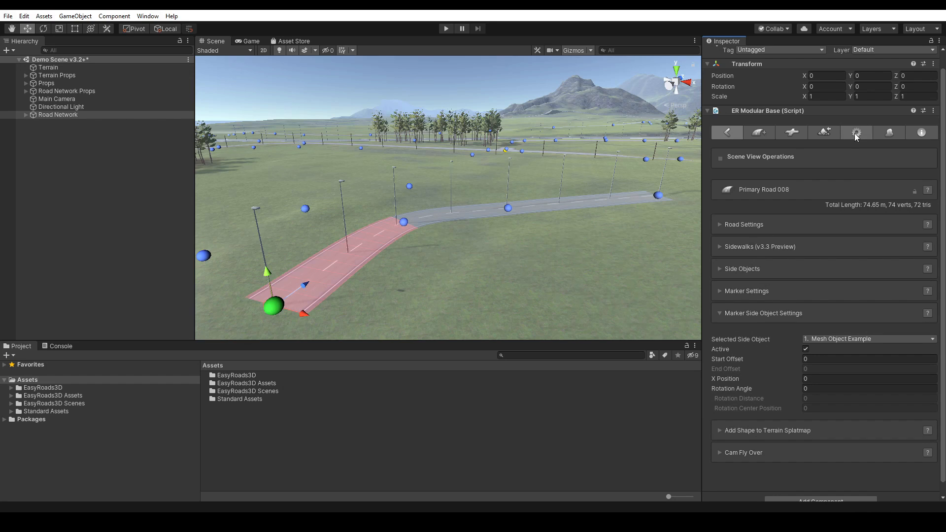
# Activate the Mesh Object Example side object for the Primary Road road type in the General Settings
pyautogui.click(854, 133)
pyautogui.click(766, 225)
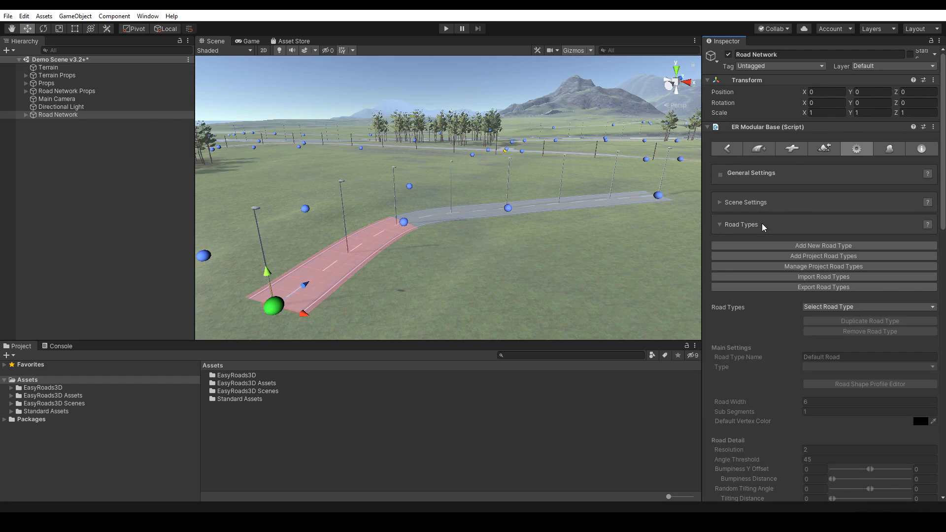
pyautogui.click(829, 307)
pyautogui.click(841, 340)
pyautogui.scroll(-15, 835, 350)
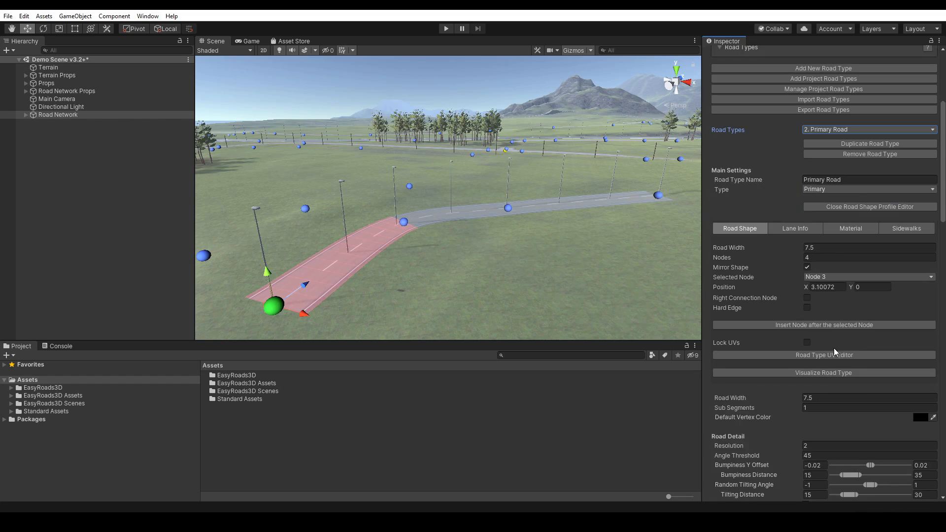
pyautogui.scroll(-10, 834, 351)
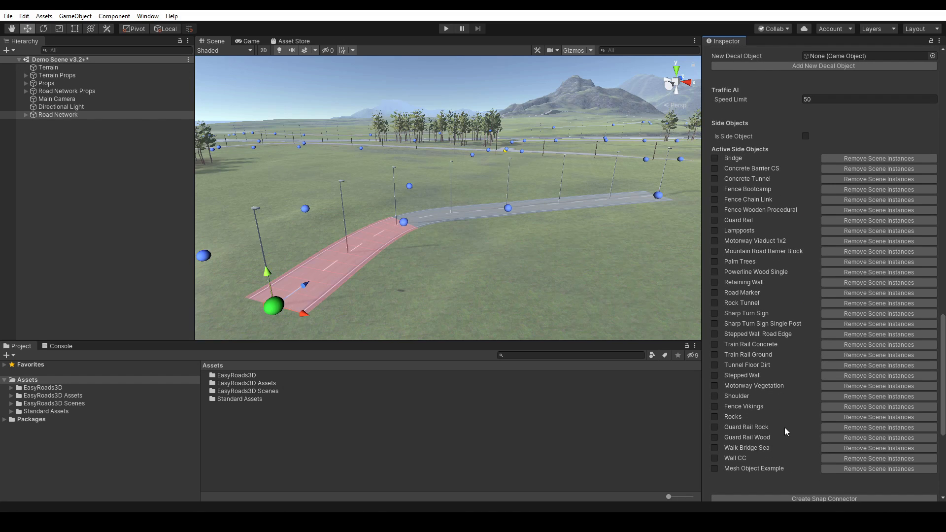
pyautogui.click(714, 468)
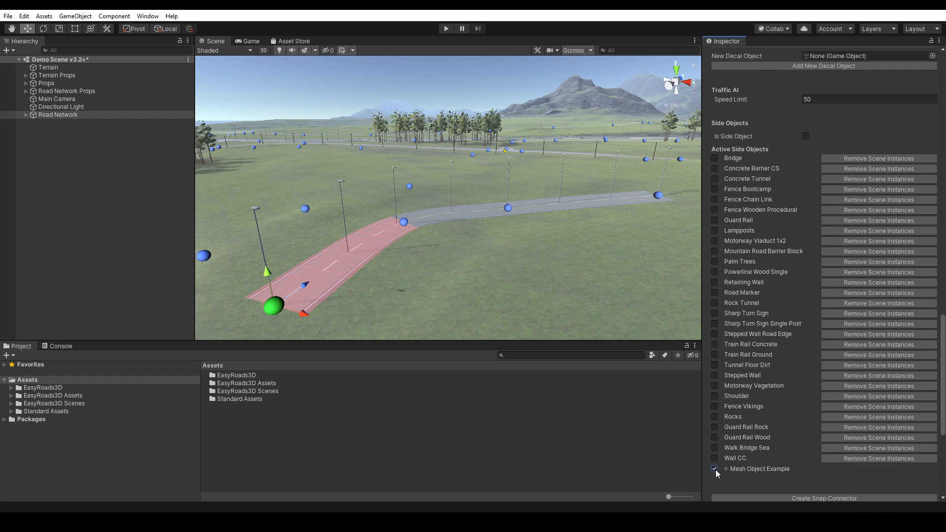
# Examine the Mesh Object Example options of the Primary Road type and collapse the Road Types settings
pyautogui.scroll(-3, 738, 469)
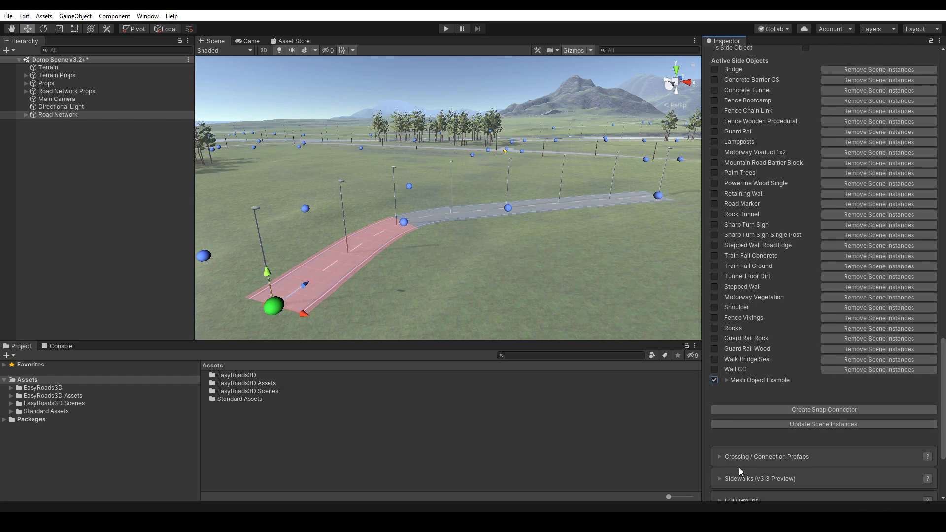
pyautogui.click(727, 380)
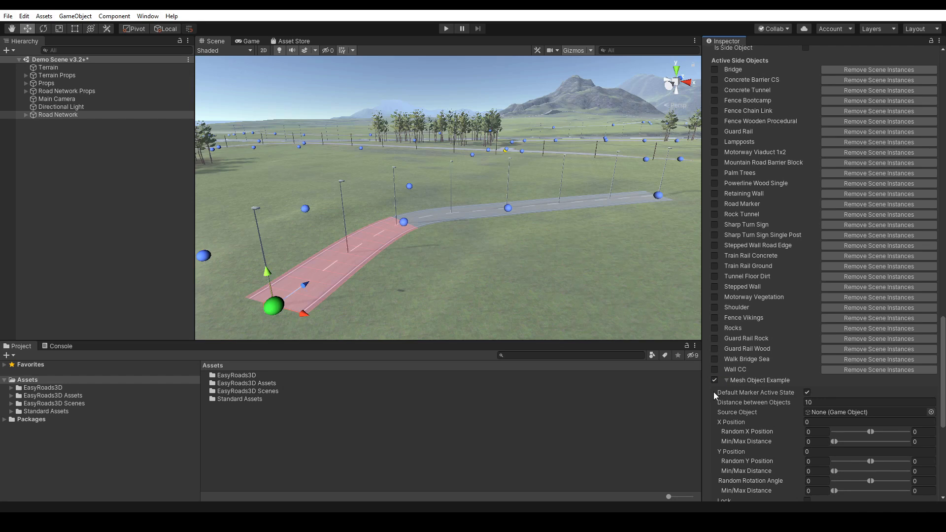
pyautogui.click(726, 381)
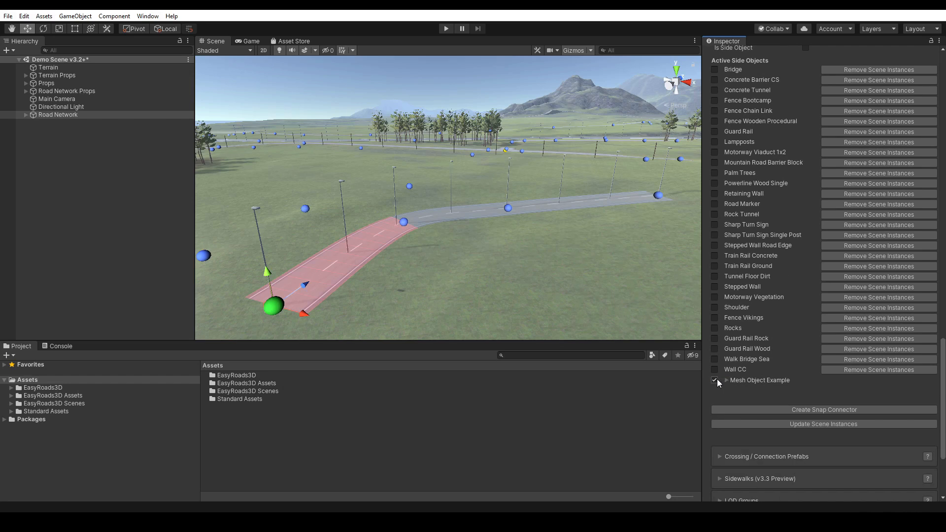
pyautogui.scroll(20, 918, 76)
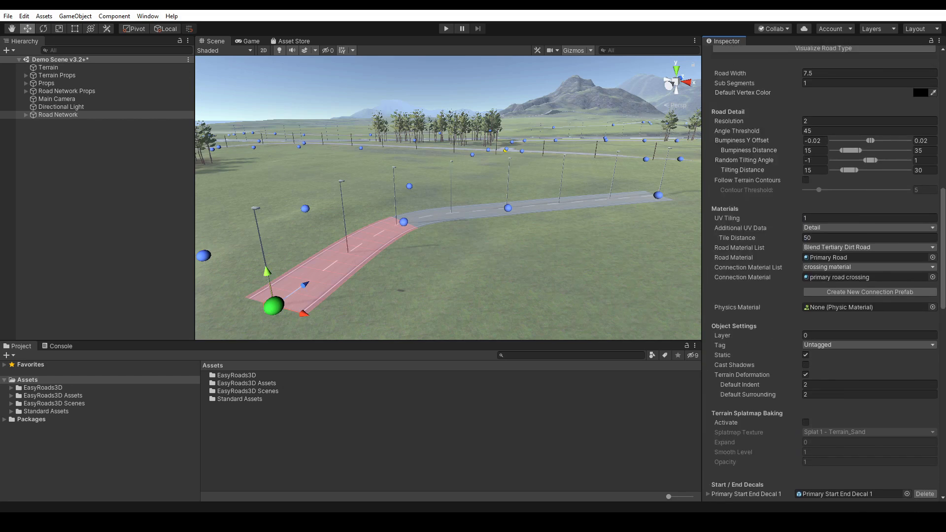
pyautogui.scroll(10, 919, 76)
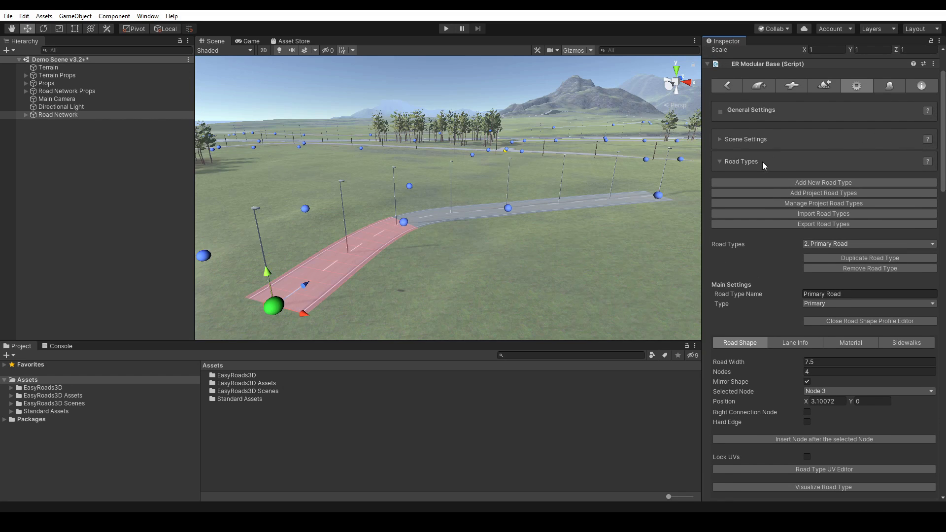
pyautogui.click(762, 163)
# Set the Category Tab of Mesh Object Example to Props in the Side Object Manager
pyautogui.click(895, 150)
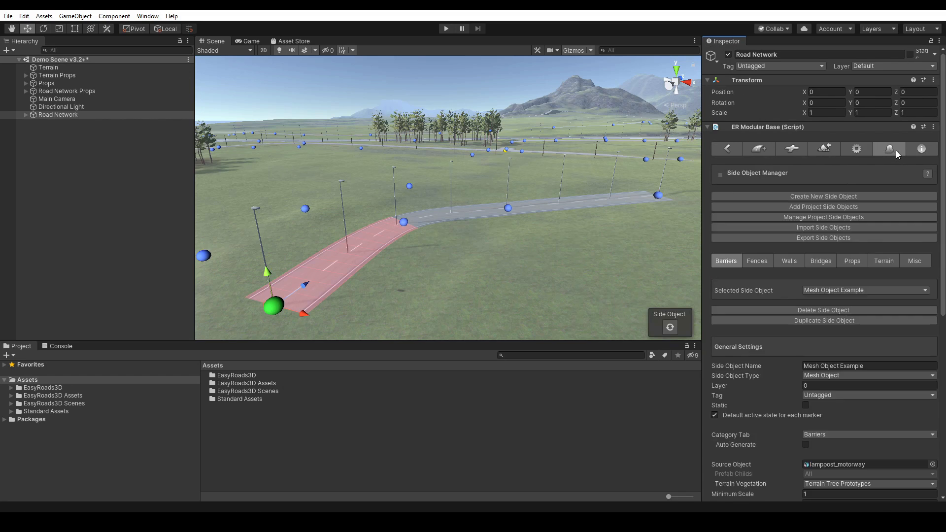
pyautogui.scroll(-1, 944, 203)
pyautogui.scroll(-3, 881, 314)
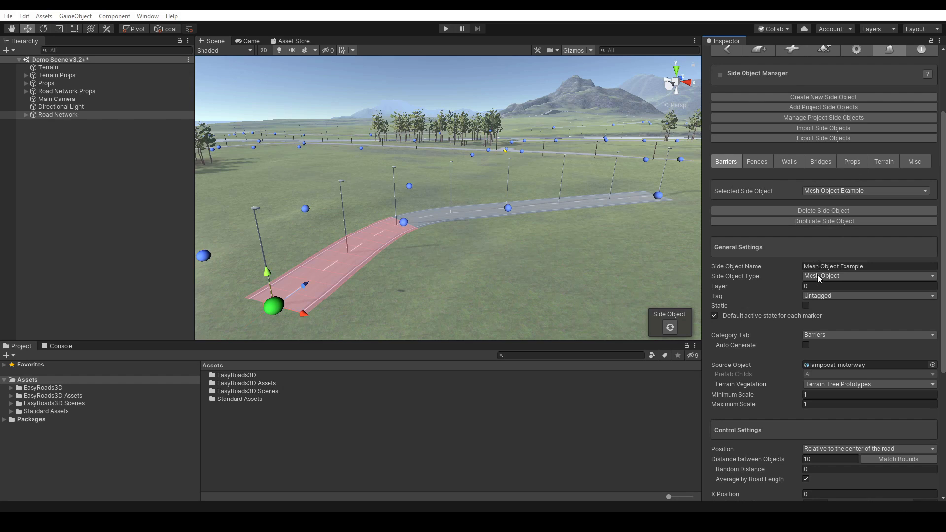
pyautogui.click(842, 336)
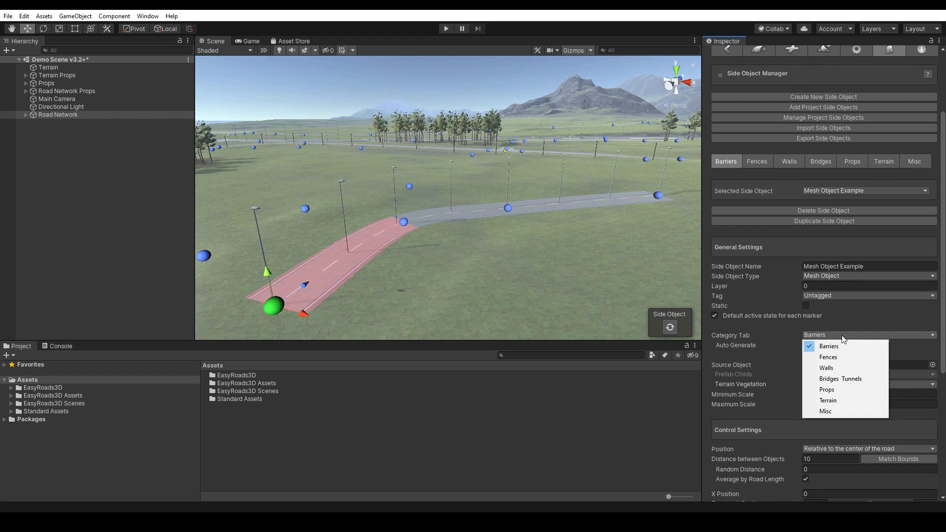
pyautogui.click(832, 390)
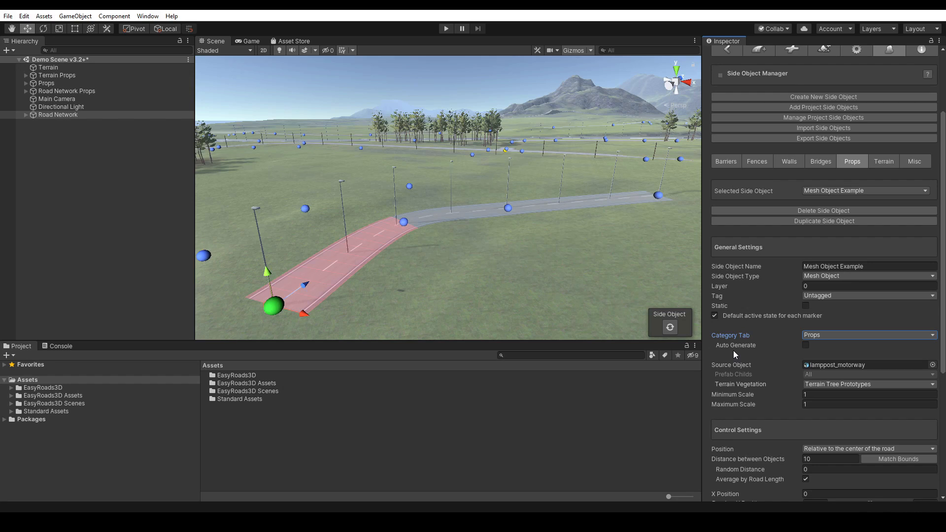
# Open the Guard Rail side object from the Barriers category to examine its Auto Generate settings
pyautogui.click(723, 165)
pyautogui.click(823, 190)
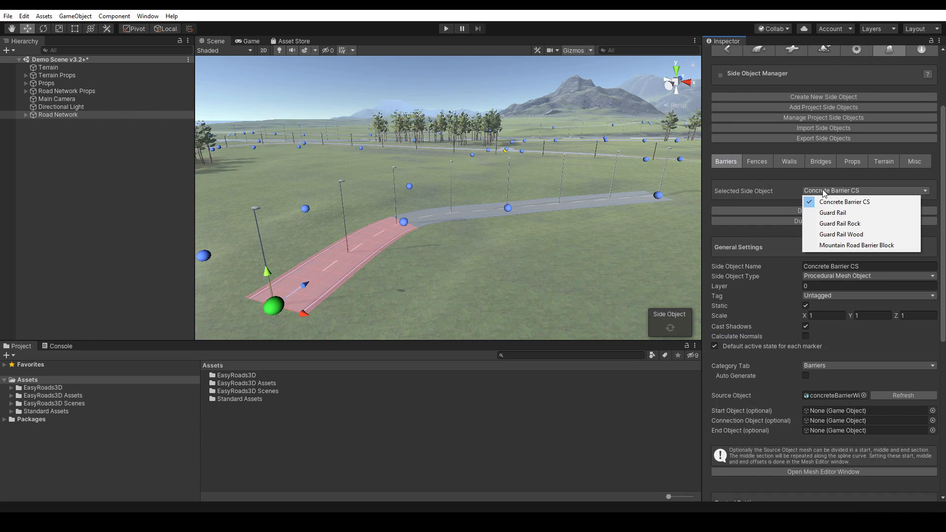
pyautogui.click(831, 212)
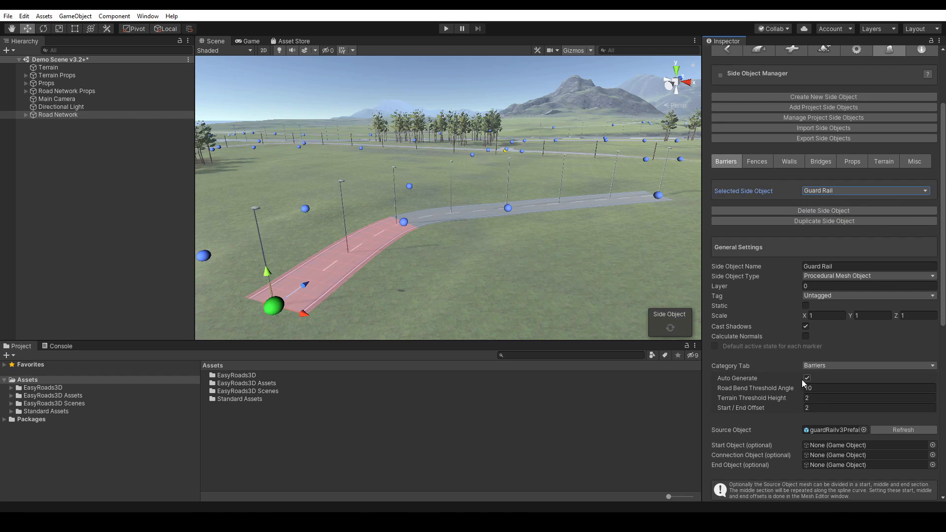
# Add the Guard Rail barrier to Primary Road 008 and expand its side object settings
pyautogui.click(725, 51)
pyautogui.click(729, 257)
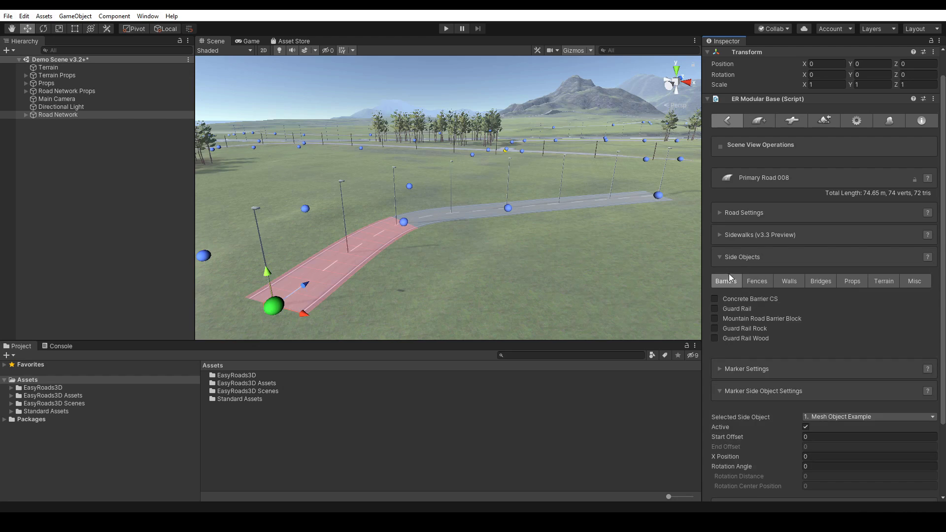
pyautogui.click(714, 308)
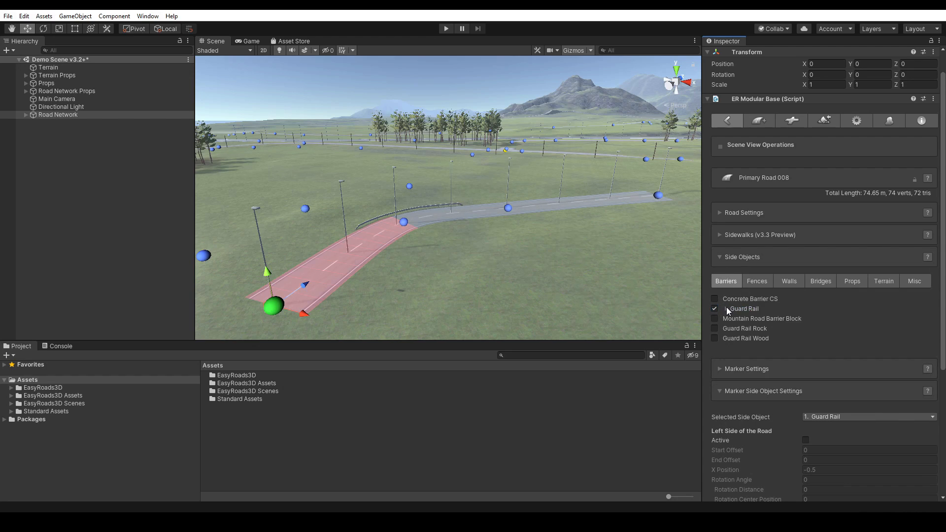
pyautogui.click(726, 309)
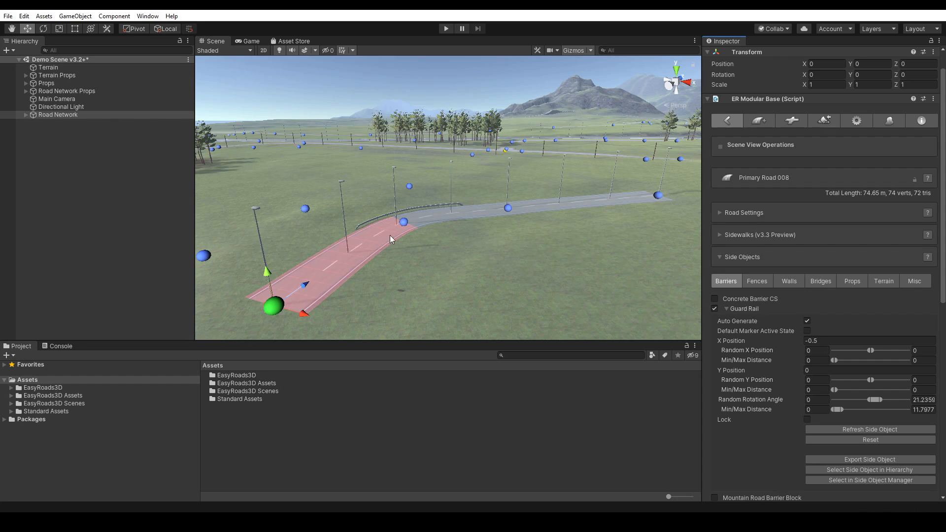
# Turn off Auto Generate and turn on Default Marker Active State for the Guard Rail on Primary Road 008
pyautogui.click(807, 321)
pyautogui.click(807, 331)
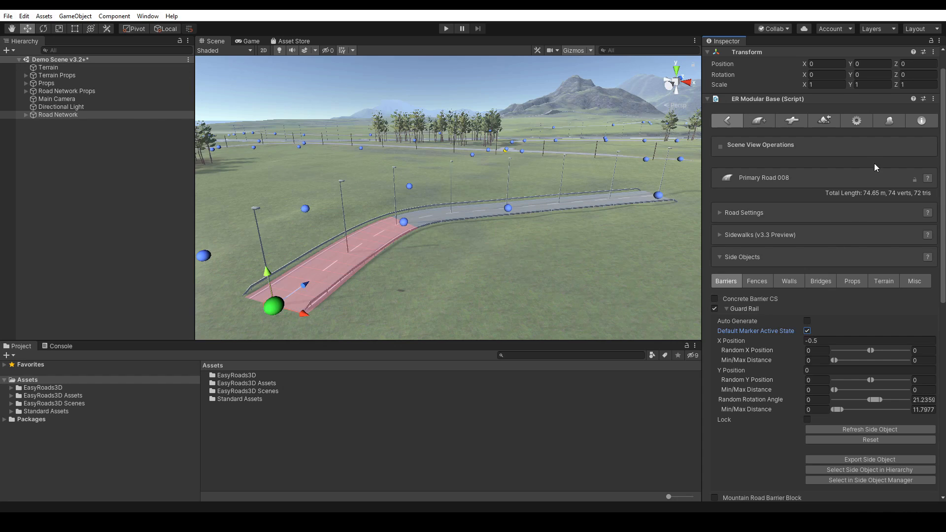
# Activate the Guard Rail side object for the Primary Road type and examine its default settings
pyautogui.click(857, 122)
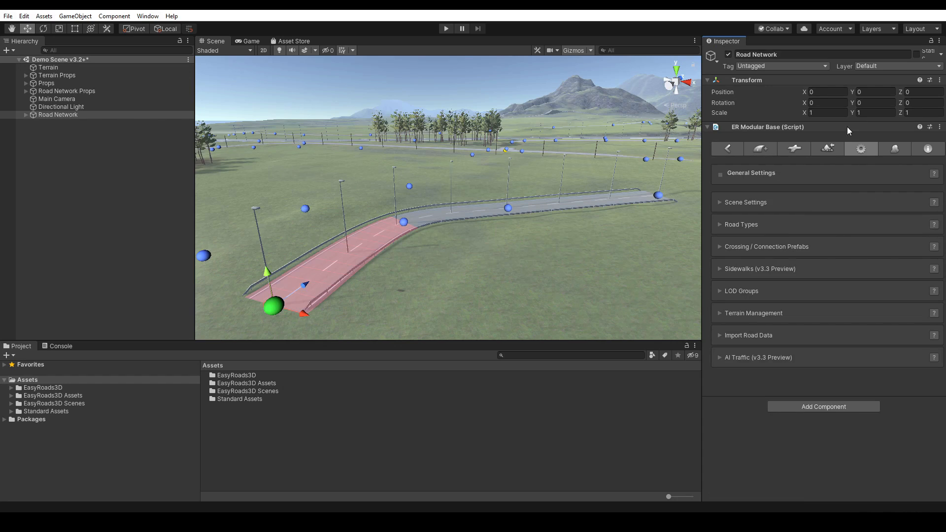
pyautogui.click(789, 225)
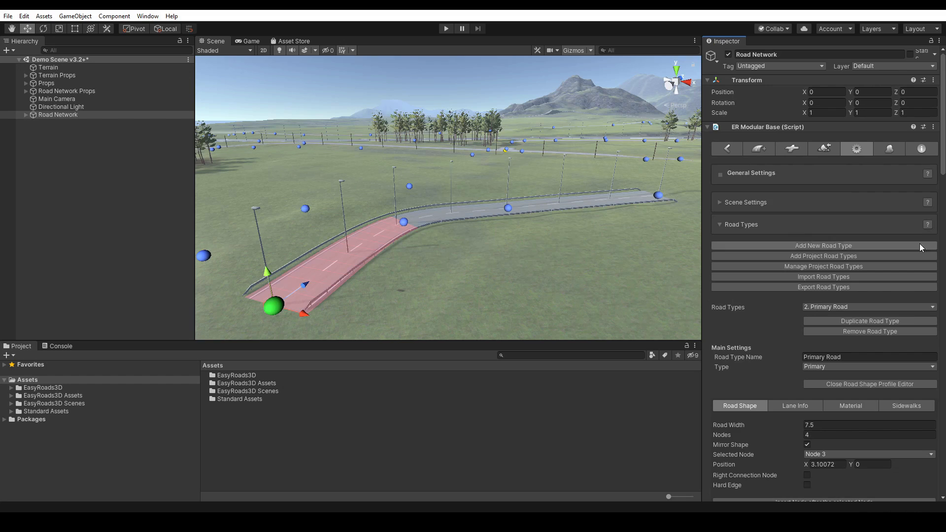
pyautogui.moveTo(943, 167); pyautogui.dragTo(945, 413)
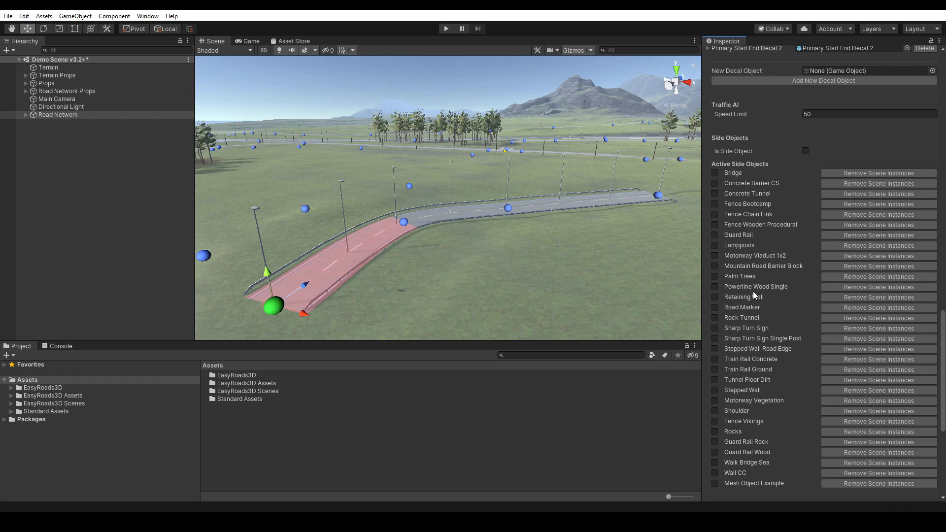
pyautogui.click(715, 235)
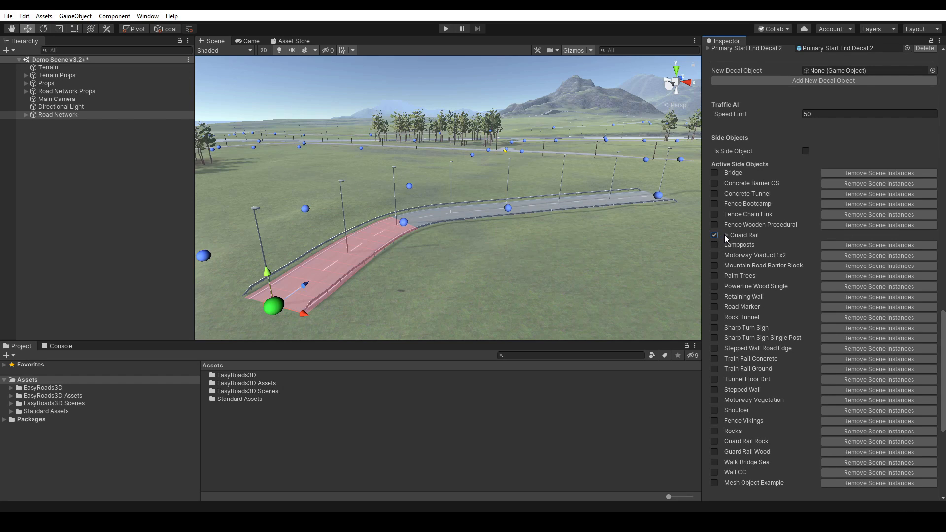
pyautogui.click(725, 235)
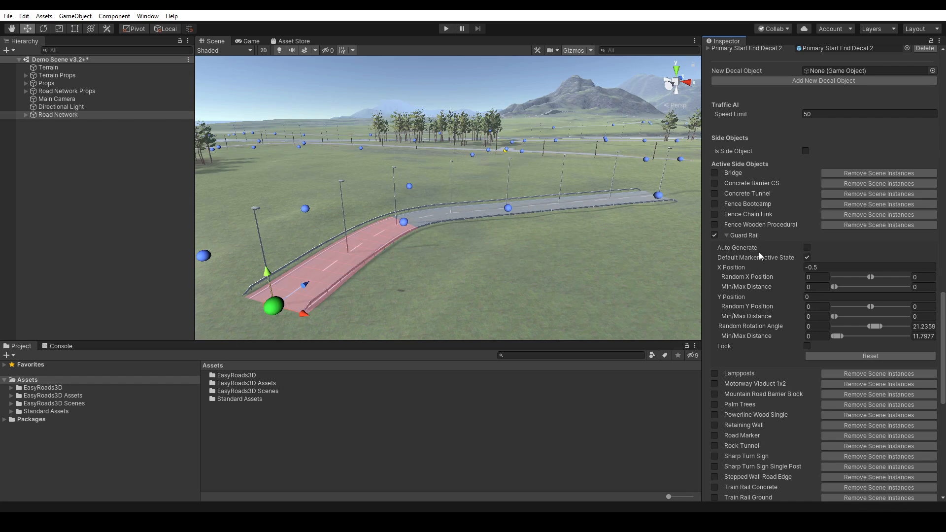
pyautogui.click(727, 235)
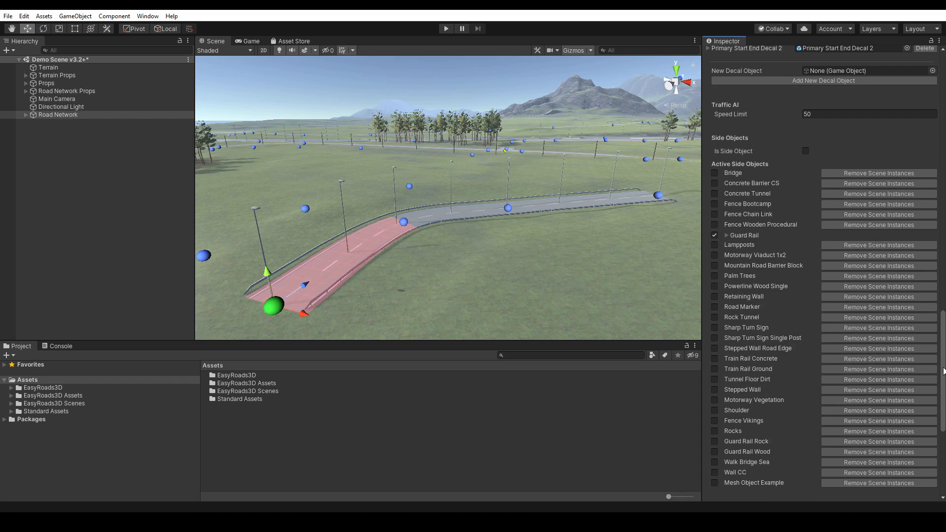
# Remove the Guard Rail from Primary Road 008 and collapse the road's Side Objects section
pyautogui.moveTo(942, 369); pyautogui.dragTo(942, 123)
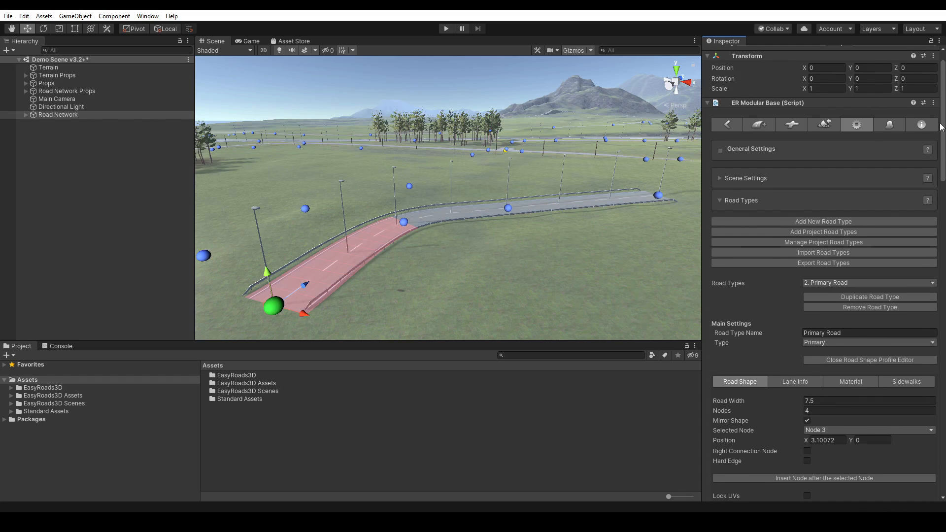
pyautogui.click(726, 124)
pyautogui.click(726, 312)
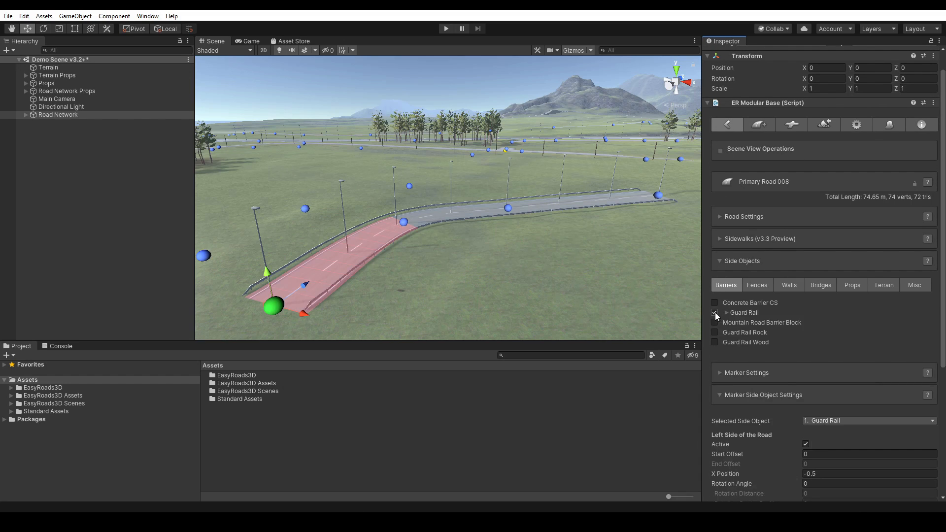
pyautogui.click(714, 313)
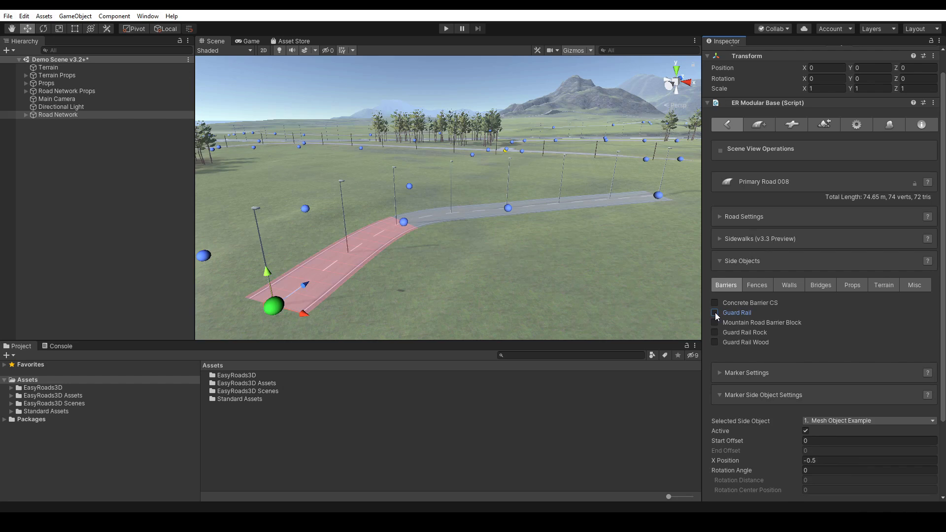
pyautogui.click(720, 259)
# Open Mesh Object Example from the Props category in the Side Object Manager to examine its Source Object settings
pyautogui.click(889, 124)
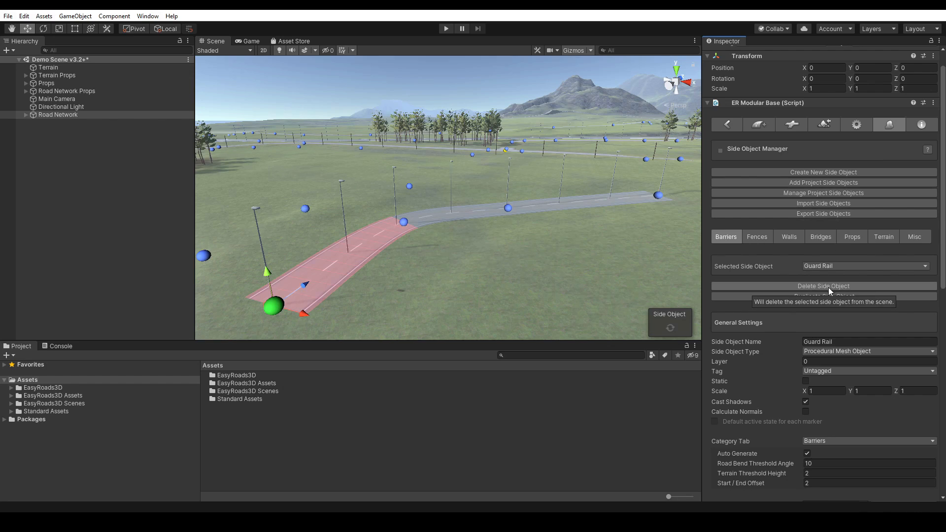
pyautogui.scroll(-5, 926, 303)
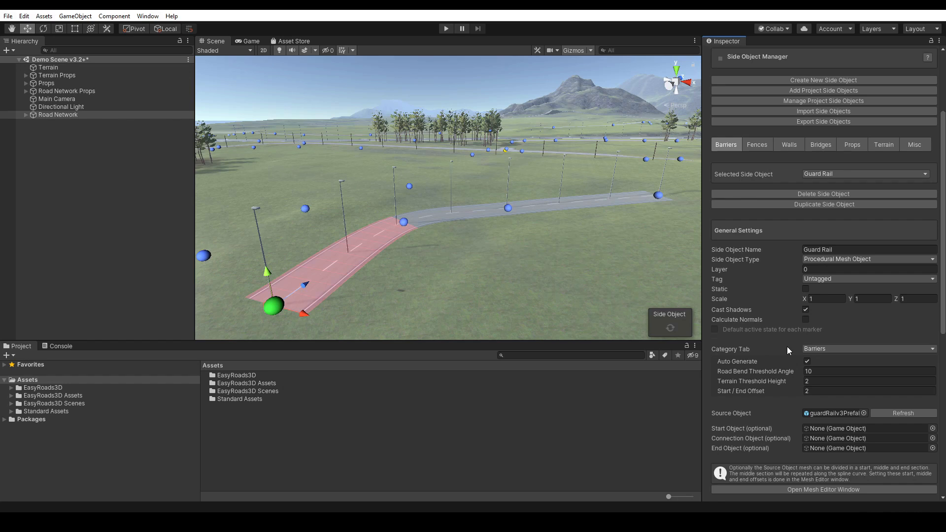
pyautogui.click(853, 145)
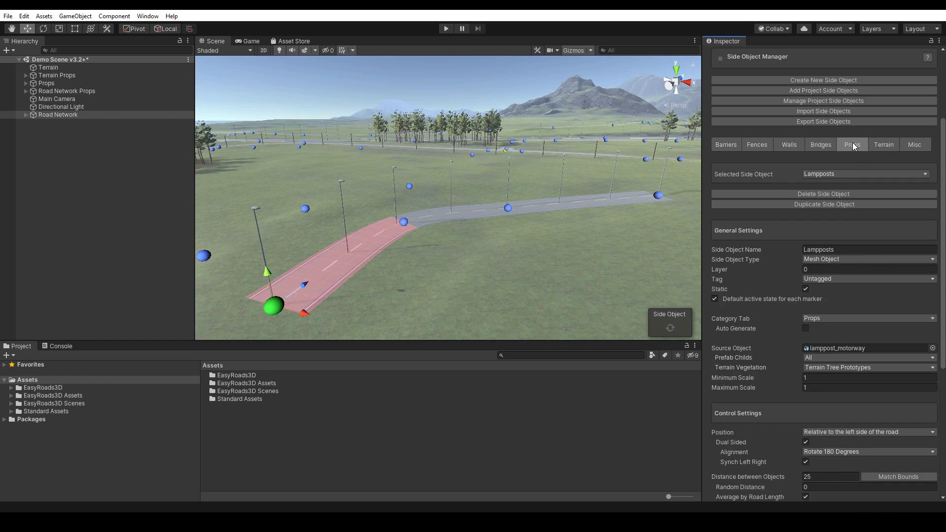
pyautogui.click(828, 175)
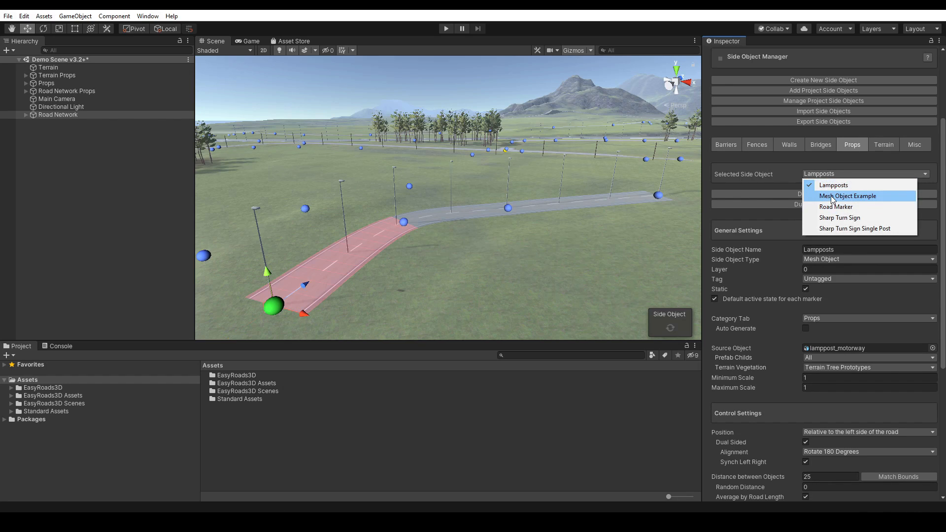
pyautogui.click(831, 196)
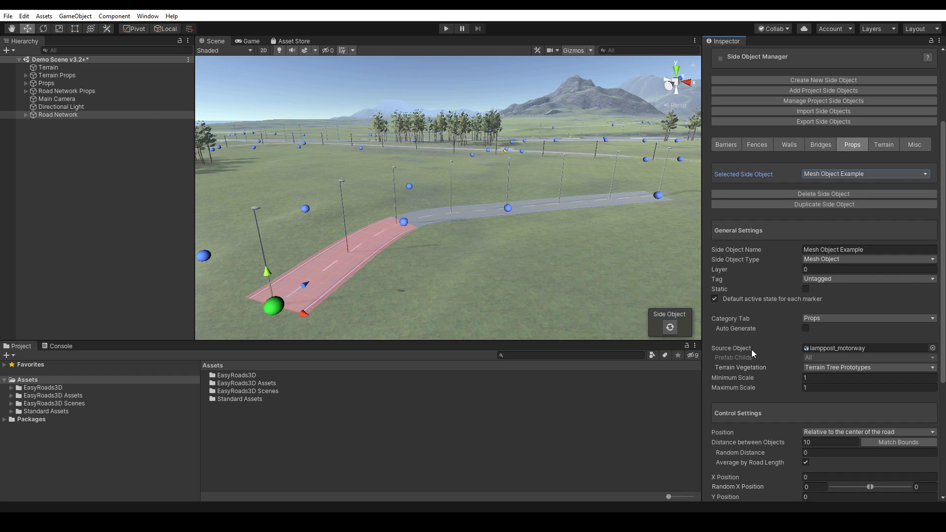
pyautogui.moveTo(751, 349)
# Open Fence Bootcamp from the Fences category and examine its Prefab Childs options, keeping Random
pyautogui.click(757, 145)
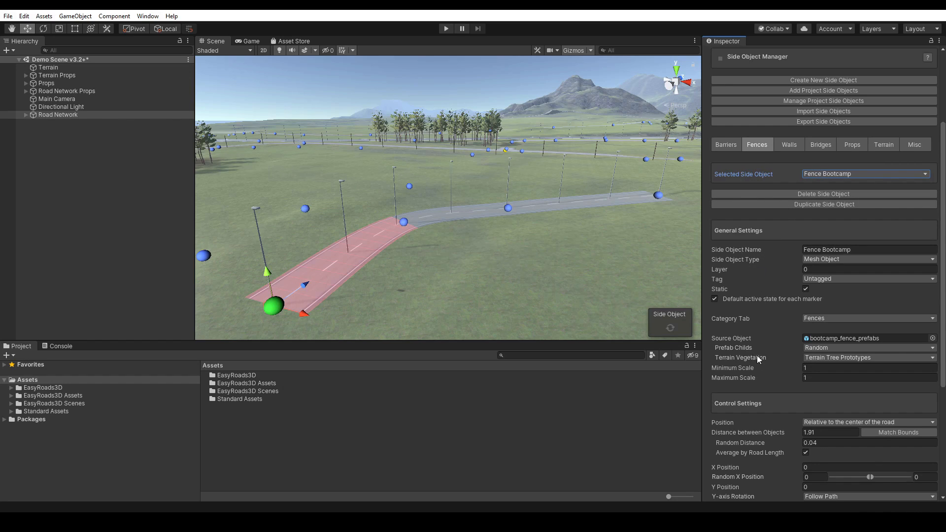
pyautogui.click(851, 347)
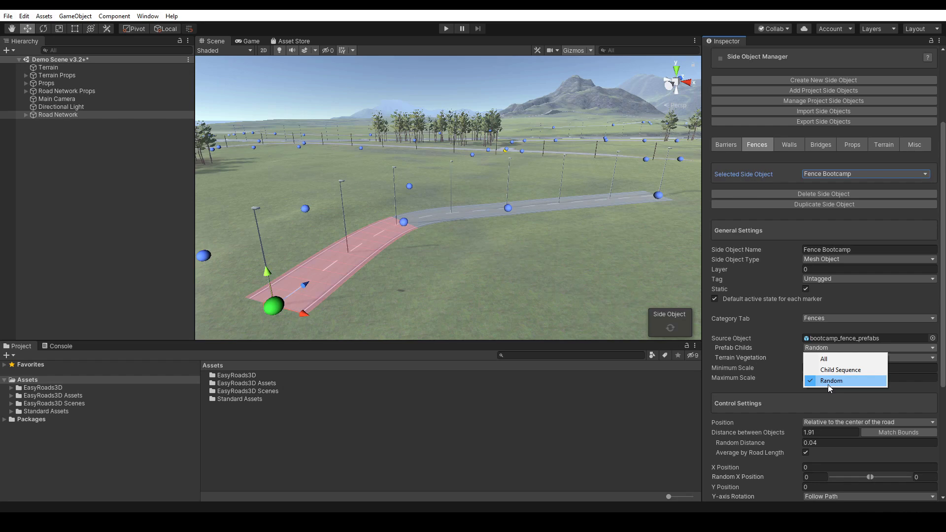
pyautogui.click(737, 389)
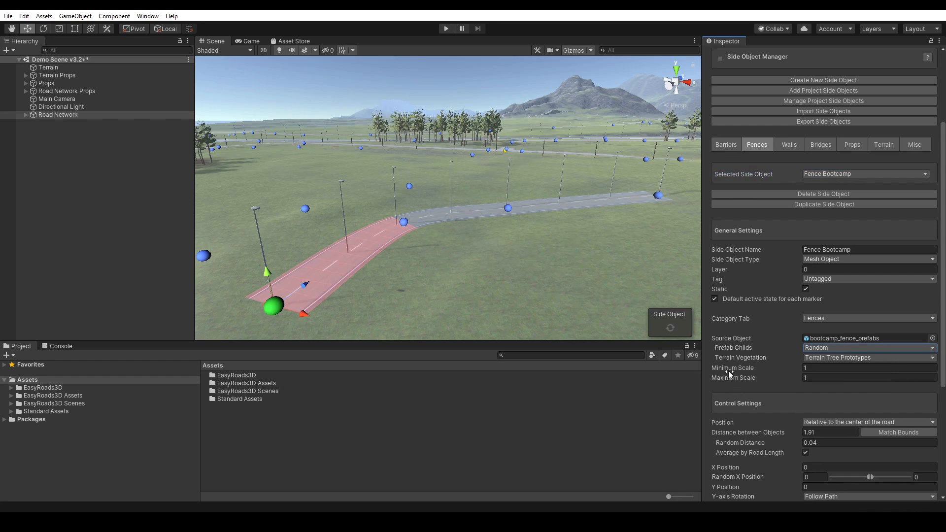
# Inspect the child objects of the bootcamp_fence_prefabs source prefab, return to the scene and collapse the EasyRoads3D Assets folder
pyautogui.click(845, 337)
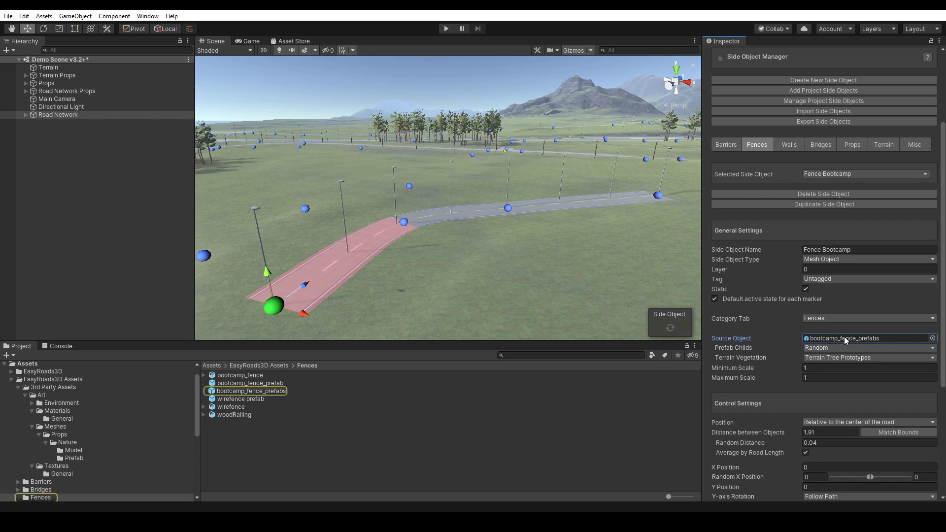
pyautogui.click(261, 390)
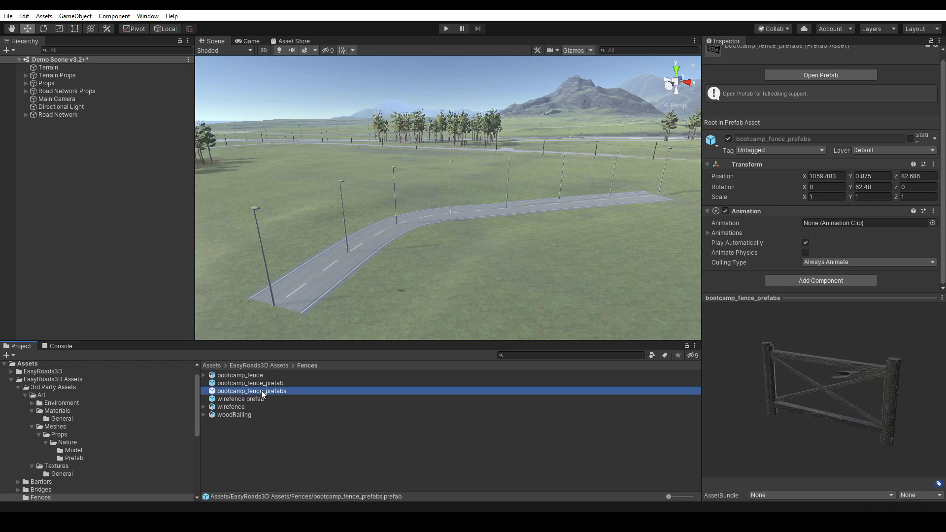
pyautogui.click(809, 75)
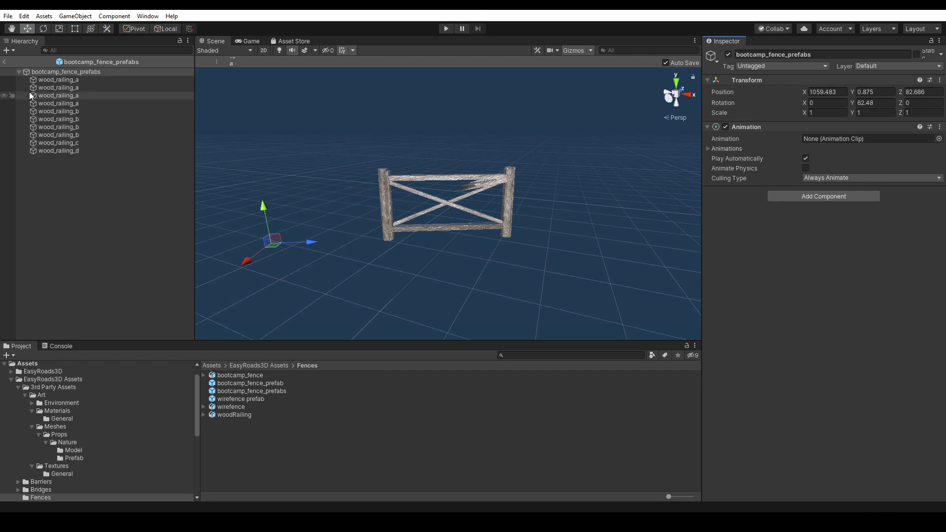
pyautogui.click(4, 62)
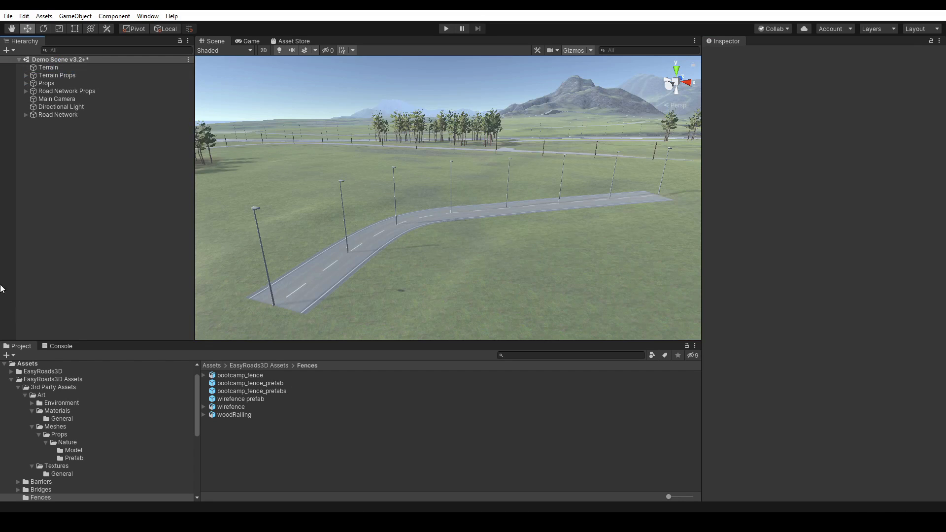
pyautogui.click(11, 380)
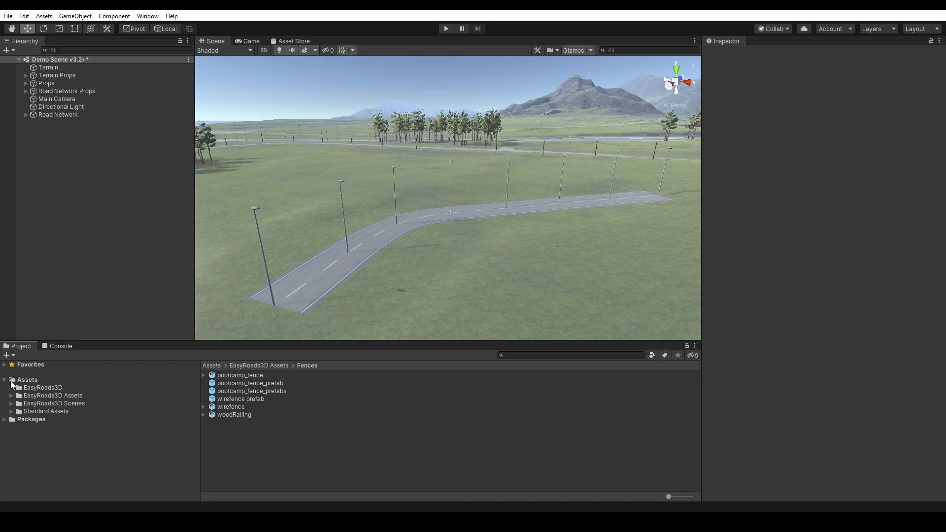
# Select road_0001 in the Road Network and add the Fence Bootcamp side object to it
pyautogui.click(63, 116)
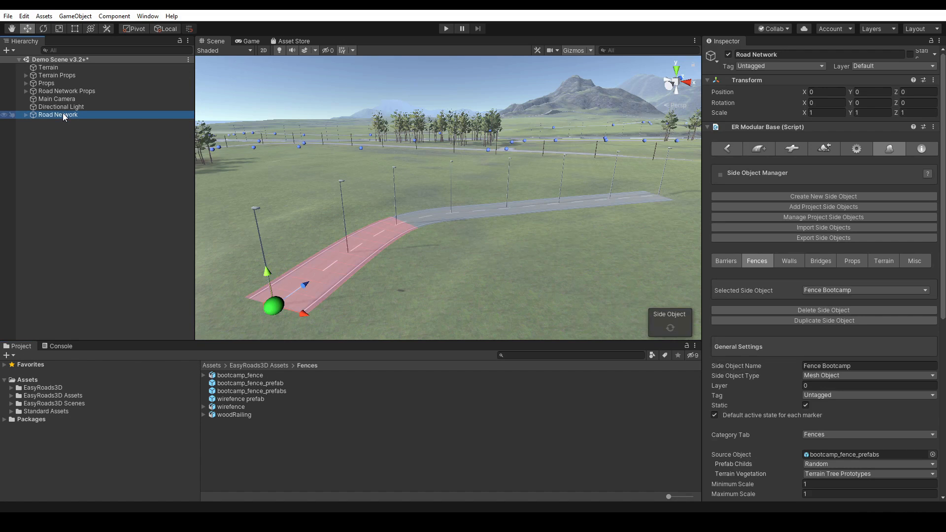
pyautogui.moveTo(409, 280); pyautogui.dragTo(455, 277, button='middle')
pyautogui.click(404, 249)
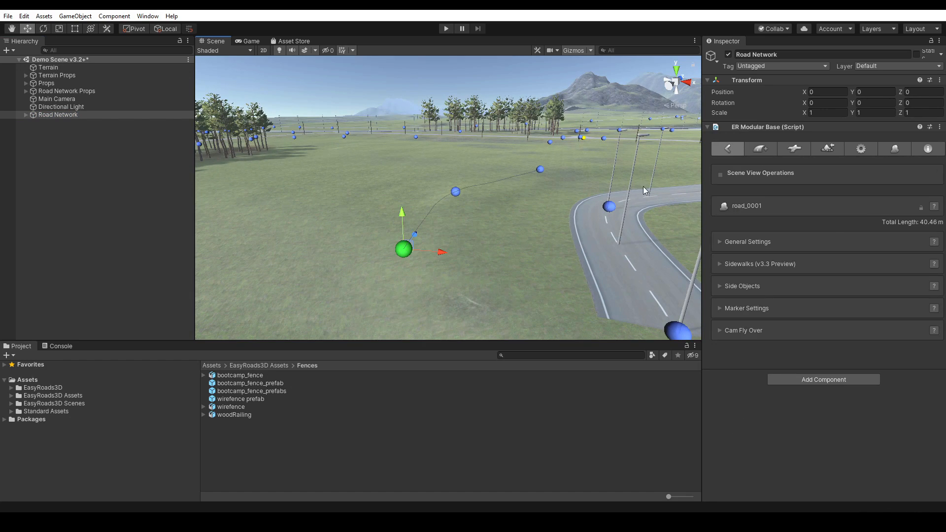
pyautogui.click(720, 285)
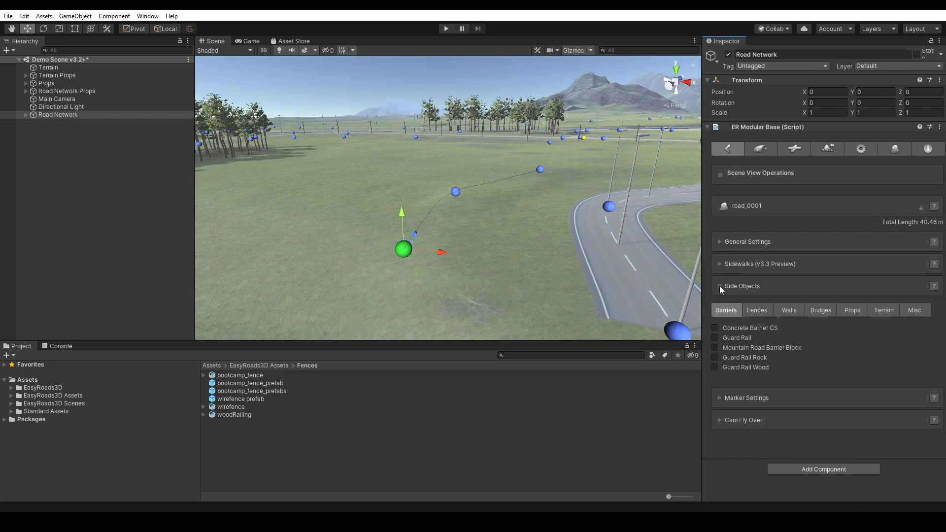
pyautogui.click(756, 310)
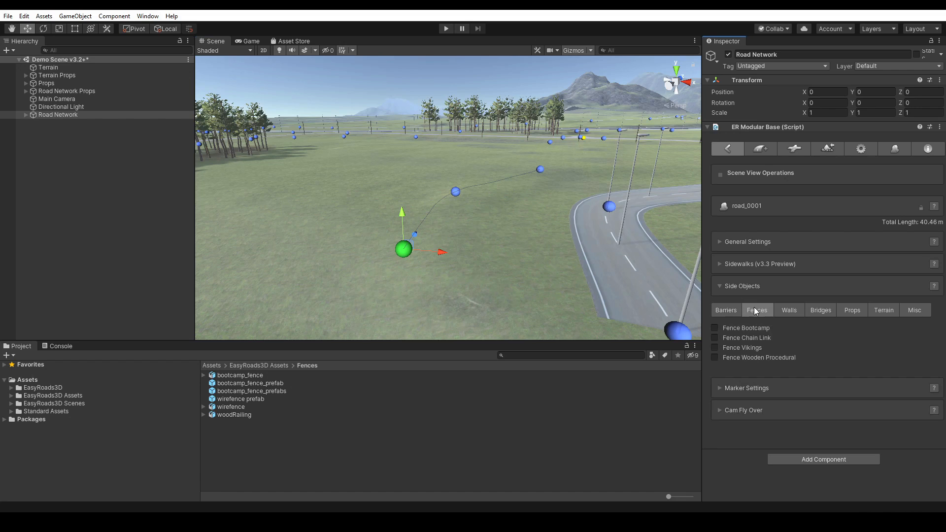
pyautogui.click(714, 328)
# Select the middle marker of road_0001 and refresh its Fence Bootcamp side object to regenerate the random fence pieces
pyautogui.press('q')
pyautogui.moveTo(511, 207); pyautogui.dragTo(485, 210, button='right')
pyautogui.press('Escape')
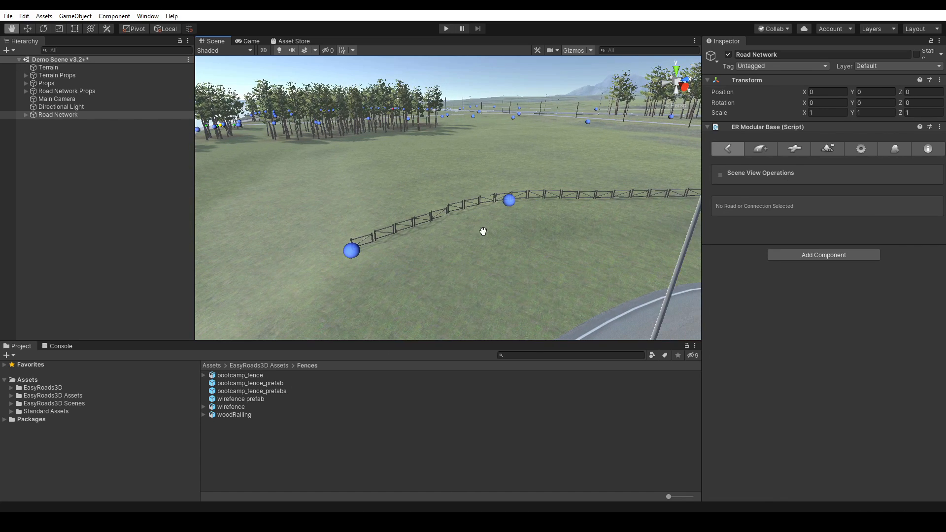
pyautogui.press('w')
pyautogui.moveTo(490, 212); pyautogui.dragTo(517, 230, button='right')
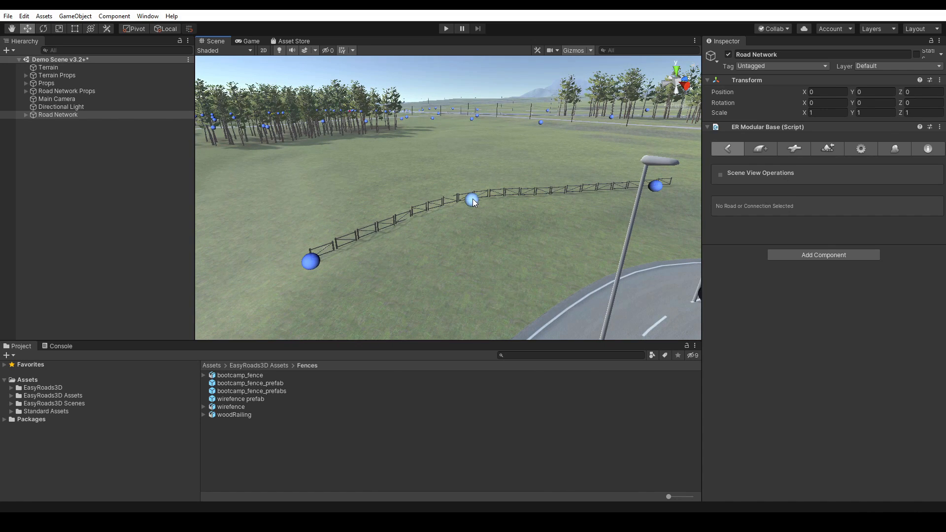
pyautogui.click(471, 200)
pyautogui.click(727, 328)
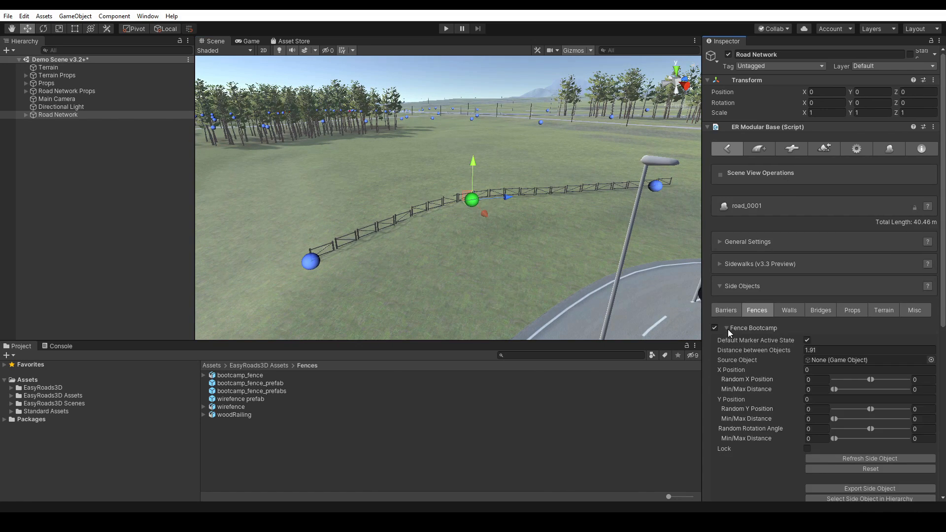
pyautogui.click(867, 459)
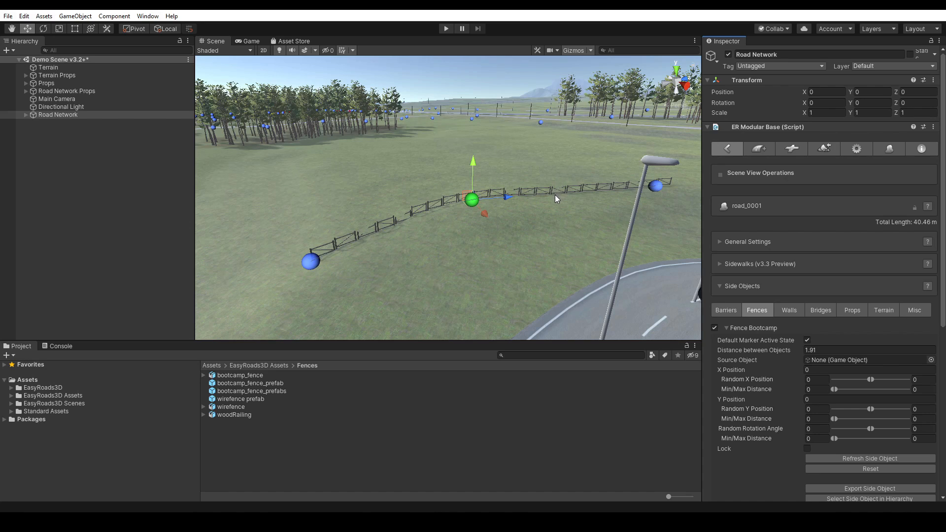
# Replace Fence Bootcamp on road_0001 with the Rocks side object from the Misc category
pyautogui.click(728, 328)
pyautogui.click(714, 328)
pyautogui.click(884, 311)
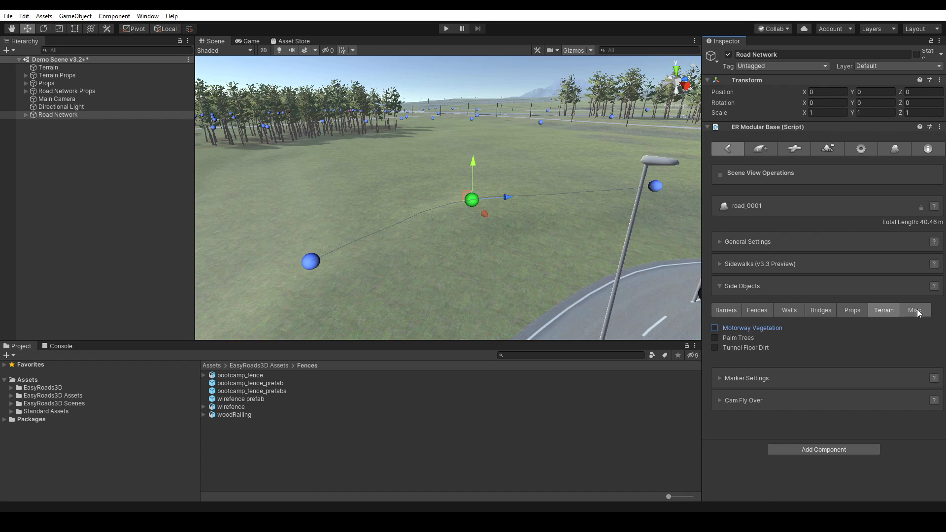
pyautogui.click(917, 311)
pyautogui.click(714, 377)
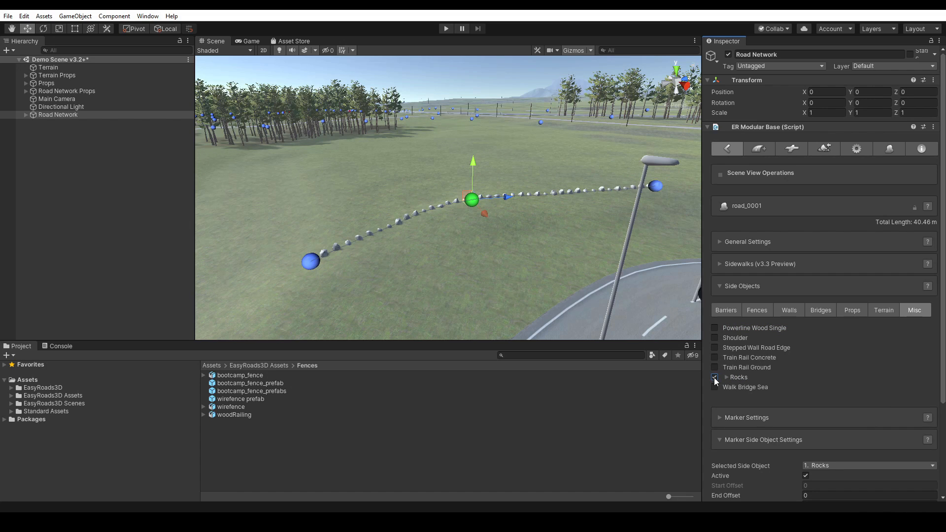
# Select the first marker of road_0001 and set the Rocks side object's Random X Position range from -2 to 2
pyautogui.moveTo(383, 291); pyautogui.dragTo(409, 272, button='right')
pyautogui.click(378, 286)
pyautogui.moveTo(378, 286); pyautogui.dragTo(390, 284)
pyautogui.scroll(4, 483, 282)
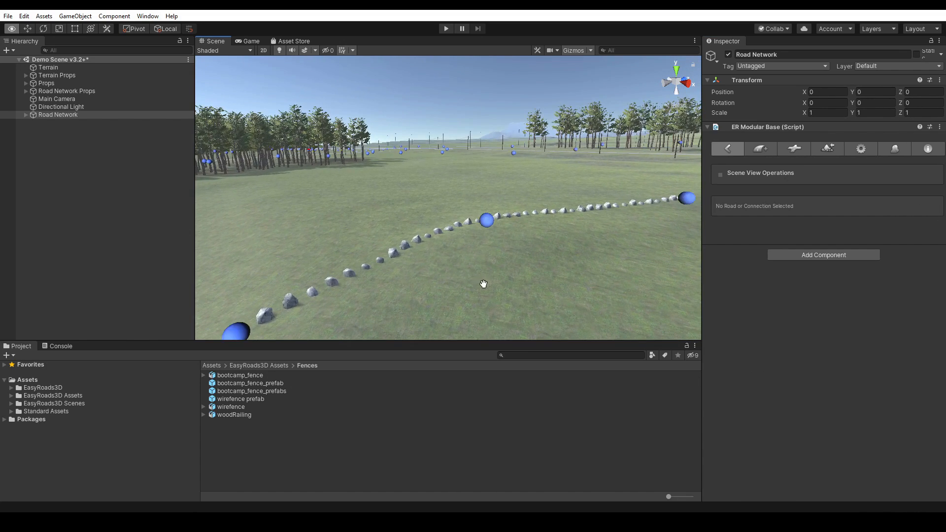
pyautogui.click(281, 282)
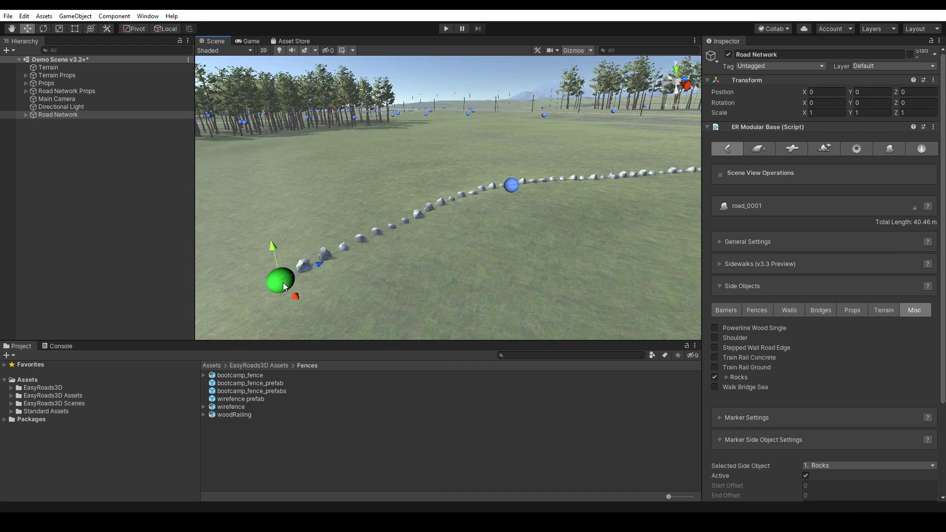
pyautogui.click(726, 377)
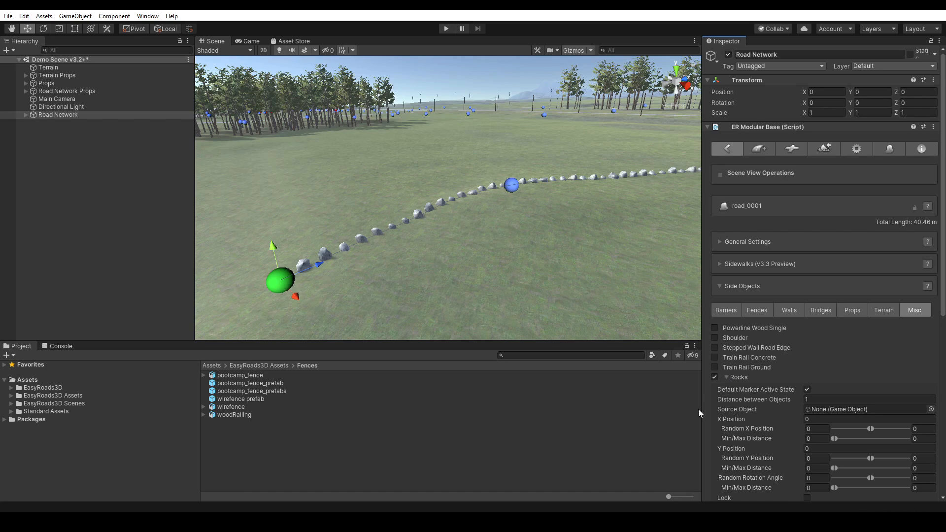
pyautogui.click(808, 429)
pyautogui.write('-2')
pyautogui.click(921, 428)
pyautogui.write('2')
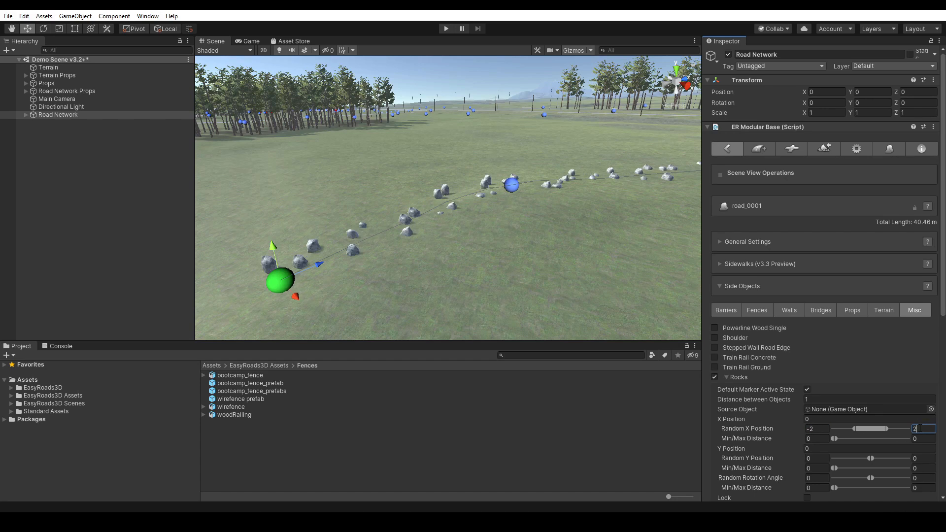
# Set the distance between objects for Rocks to 0.5 and collapse the Rocks settings
pyautogui.click(808, 399)
pyautogui.write('0')
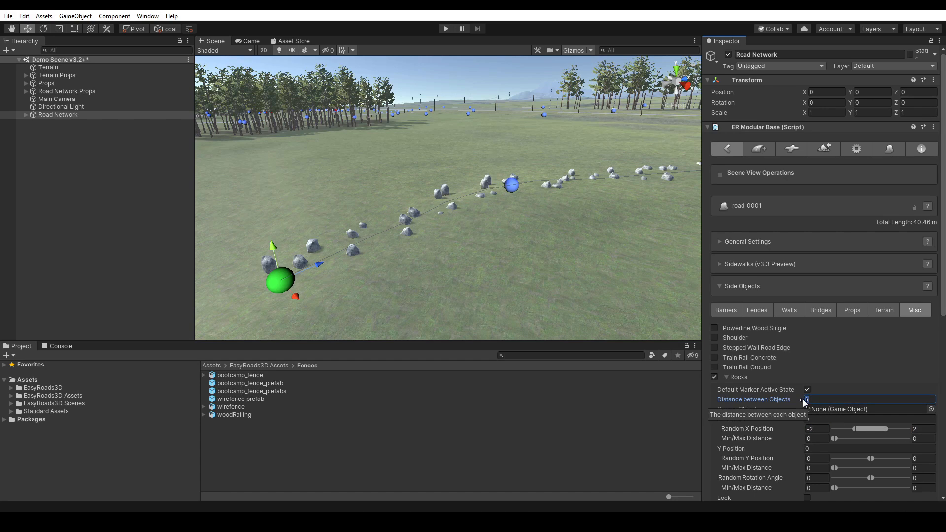
pyautogui.write('.5')
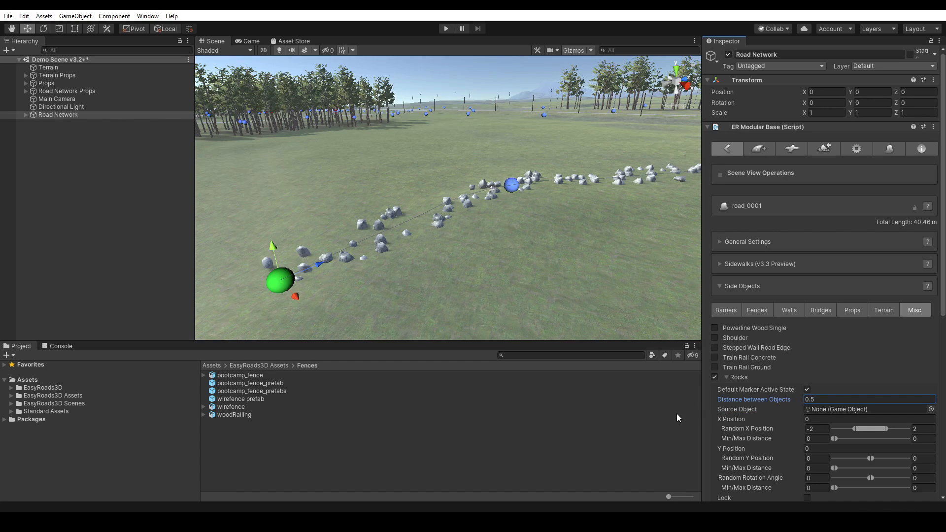
pyautogui.click(726, 377)
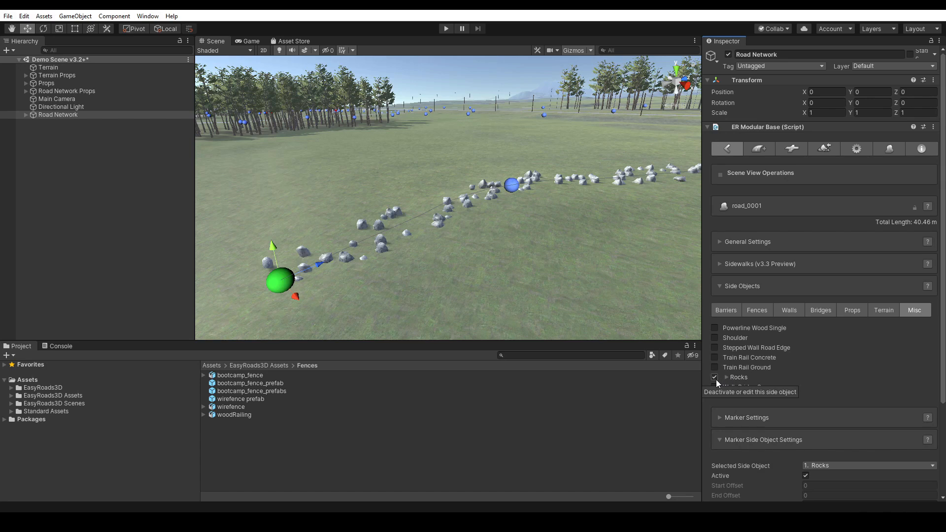
# Remove the Rocks side object from road_0001 and bring the road with the lampposts back into view
pyautogui.click(714, 377)
pyautogui.moveTo(582, 303); pyautogui.dragTo(566, 270, button='right')
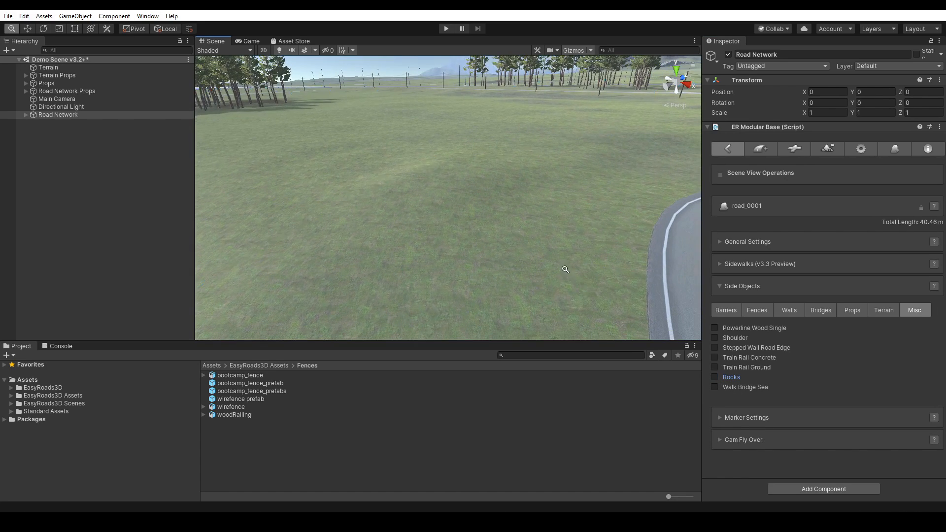
pyautogui.scroll(-5, 566, 270)
pyautogui.keyDown('alt'); pyautogui.moveTo(590, 268); pyautogui.dragTo(560, 245); pyautogui.keyUp('alt')
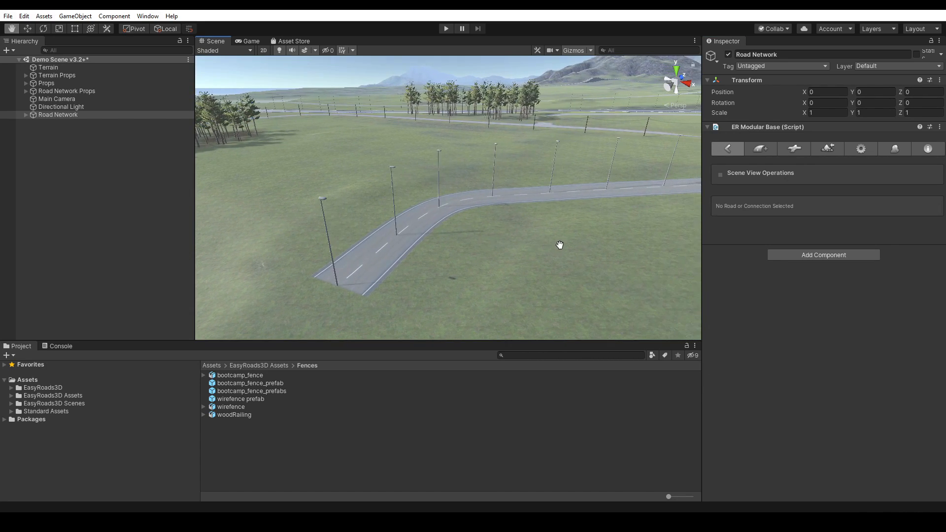
# Open the Side Object Manager and select Mesh Object Example from the Props category
pyautogui.click(894, 149)
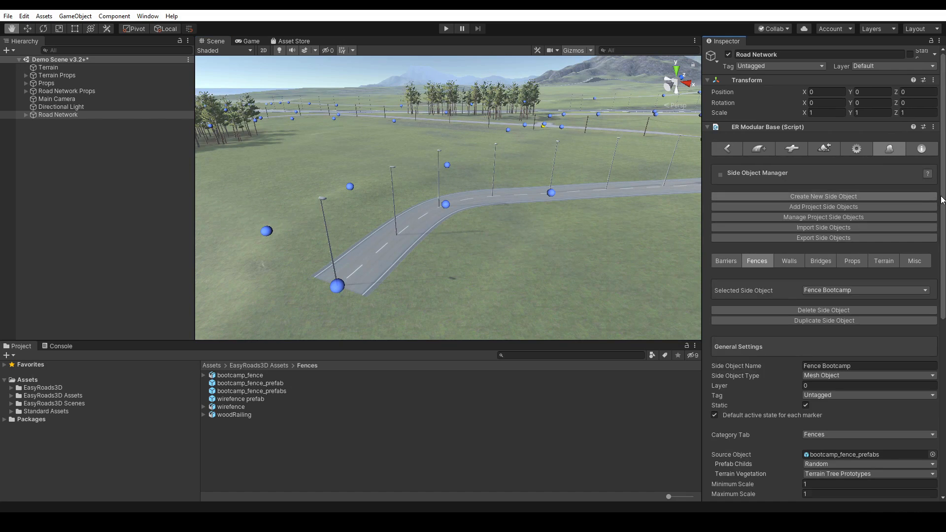
pyautogui.scroll(-6, 942, 200)
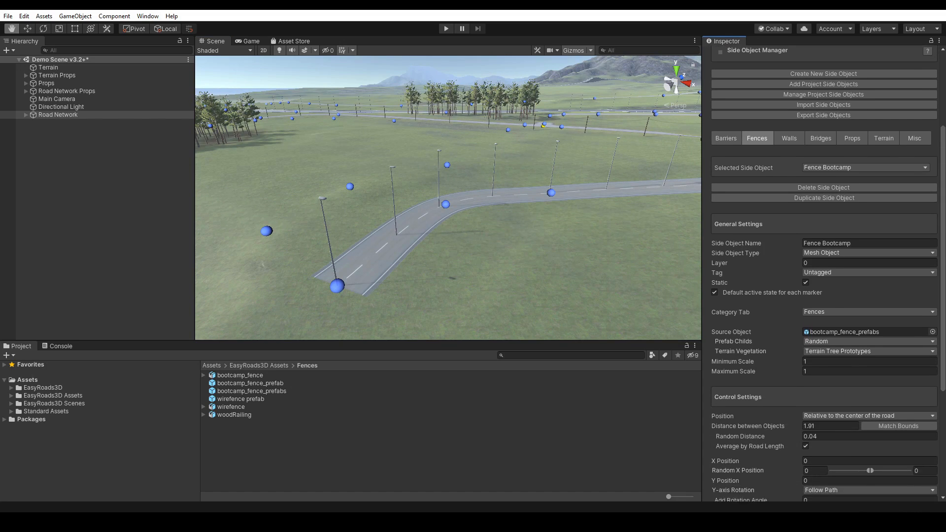
pyautogui.scroll(-1, 887, 295)
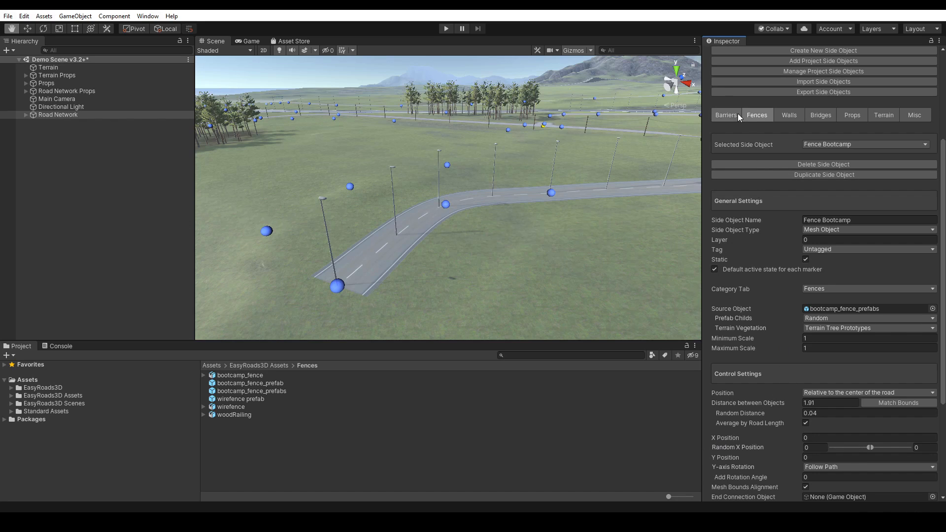
pyautogui.click(853, 115)
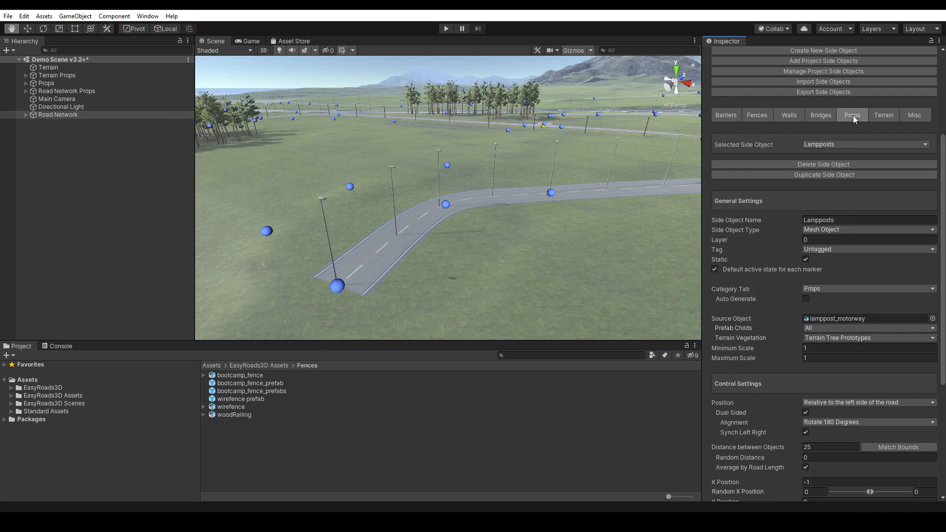
pyautogui.click(836, 144)
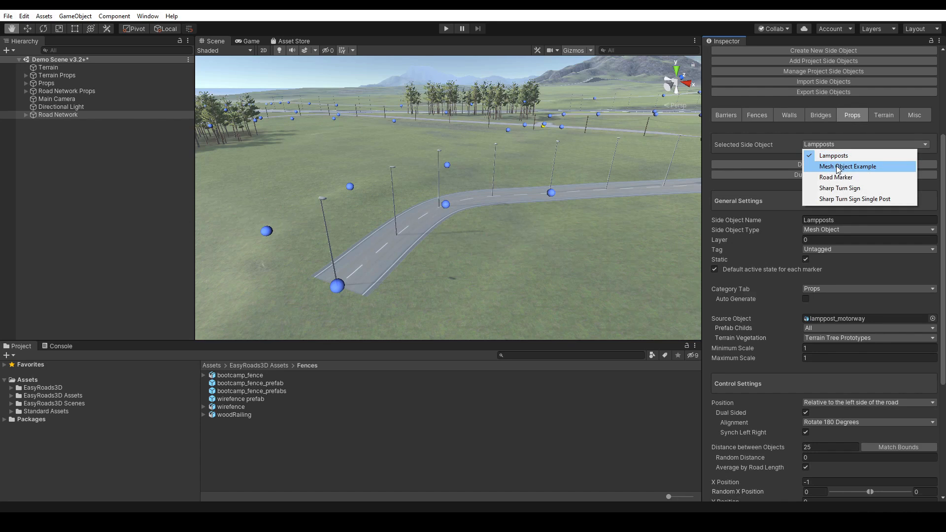
pyautogui.click(837, 166)
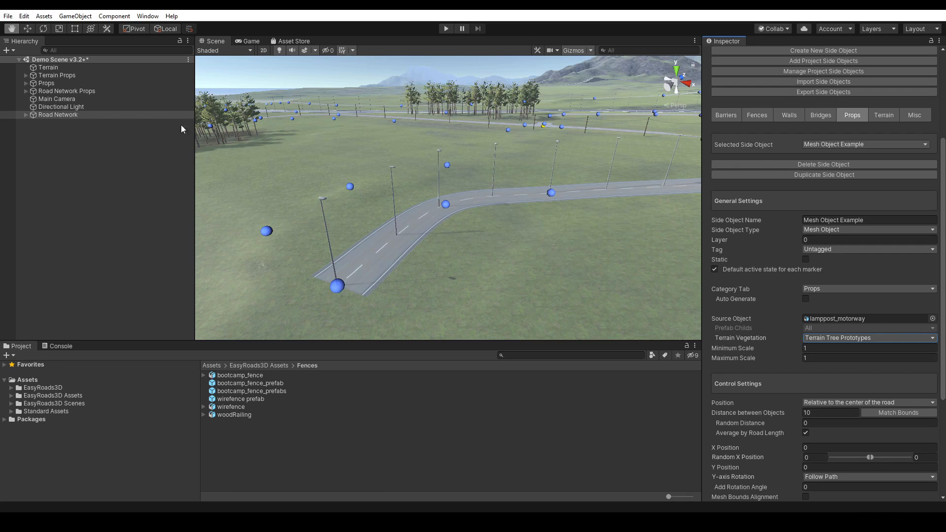
# Inspect the paintable tree prototypes of the Terrain object and return to the Road Network object
pyautogui.click(54, 67)
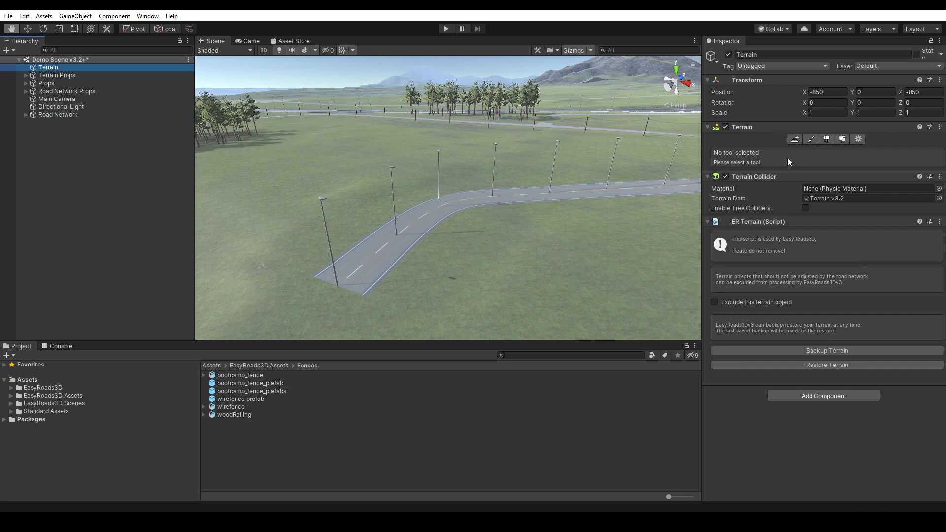
pyautogui.click(826, 139)
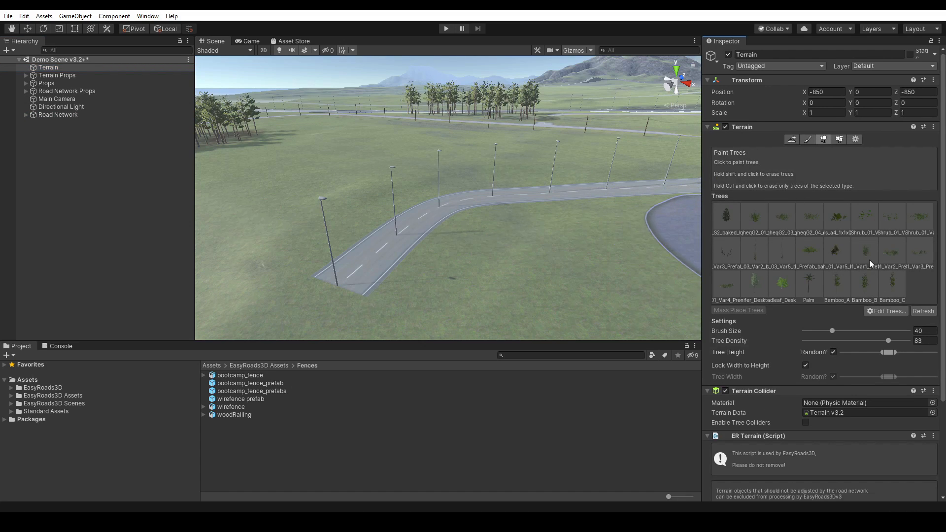
pyautogui.click(54, 117)
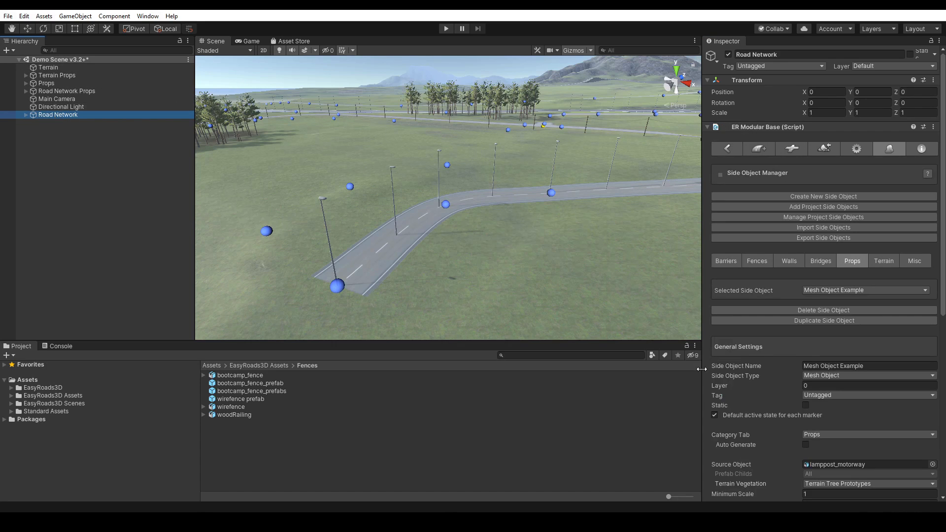
# Review the Terrain Vegetation options of Mesh Object Example without choosing another one
pyautogui.moveTo(943, 249); pyautogui.dragTo(943, 323)
pyautogui.click(836, 350)
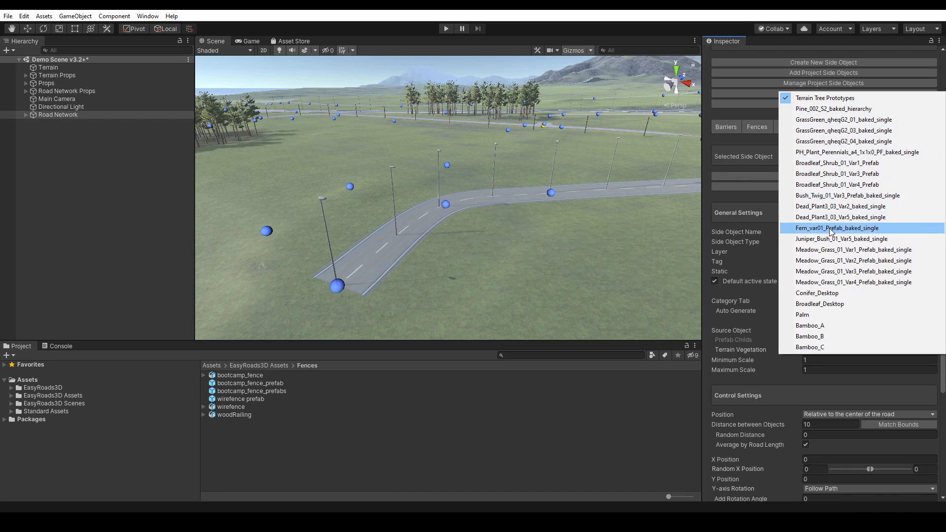
pyautogui.click(711, 353)
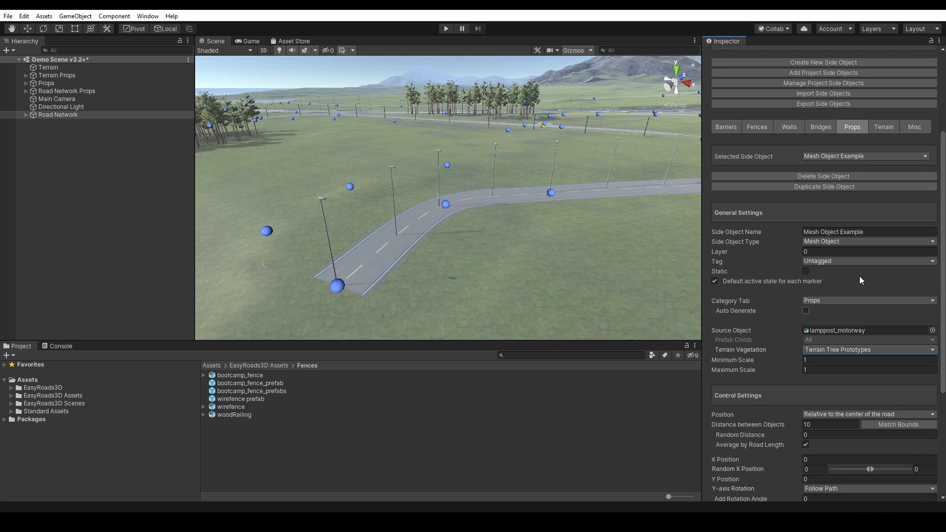
# Examine the Palm Trees side object in the Terrain category, including its vegetation and scale settings
pyautogui.click(888, 127)
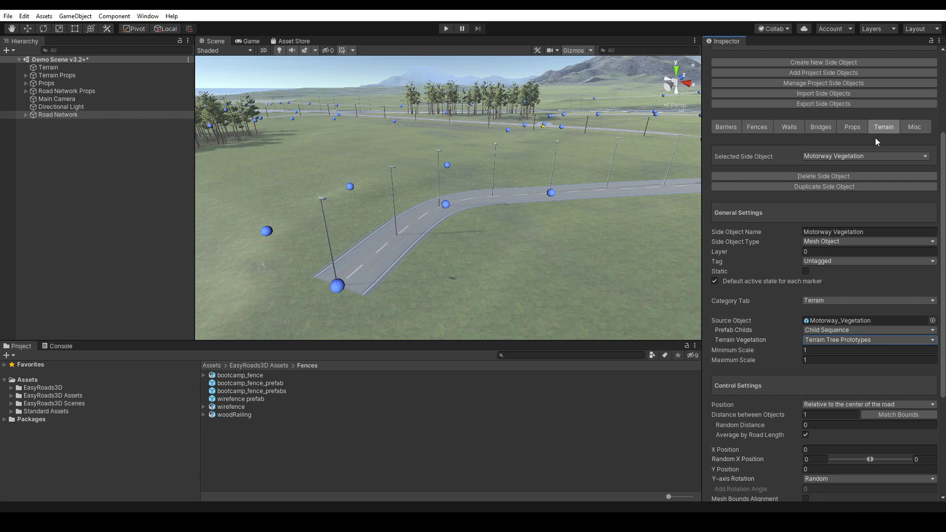
pyautogui.click(858, 155)
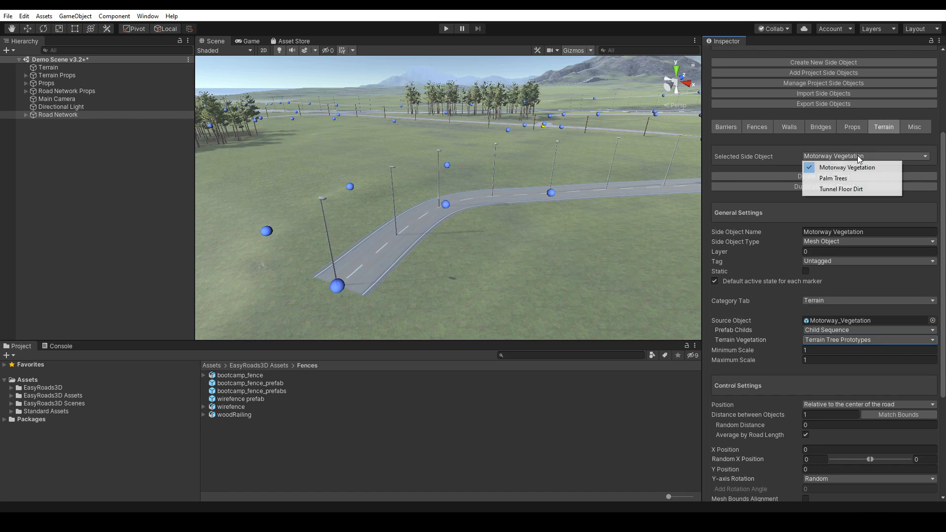
pyautogui.click(839, 178)
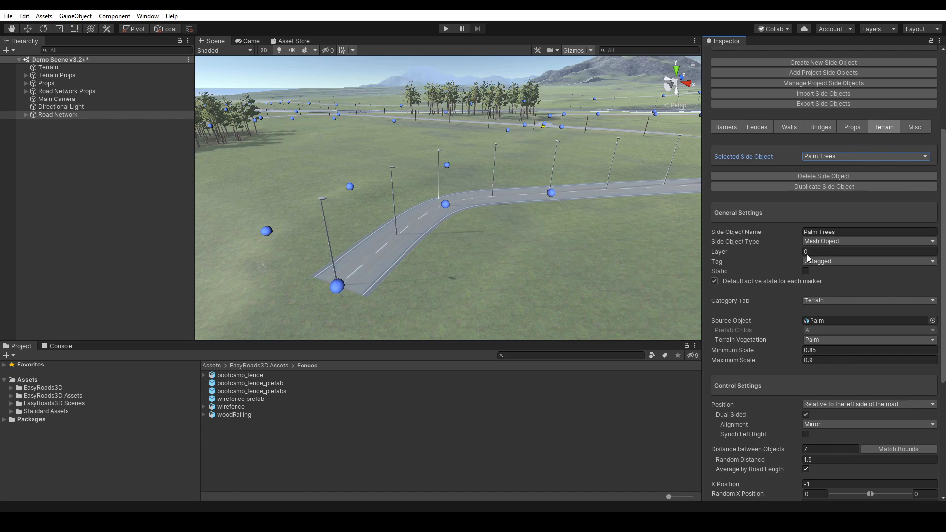
# Reselect Mesh Object Example in the Props category and review its Position options without changing the setting
pyautogui.click(850, 127)
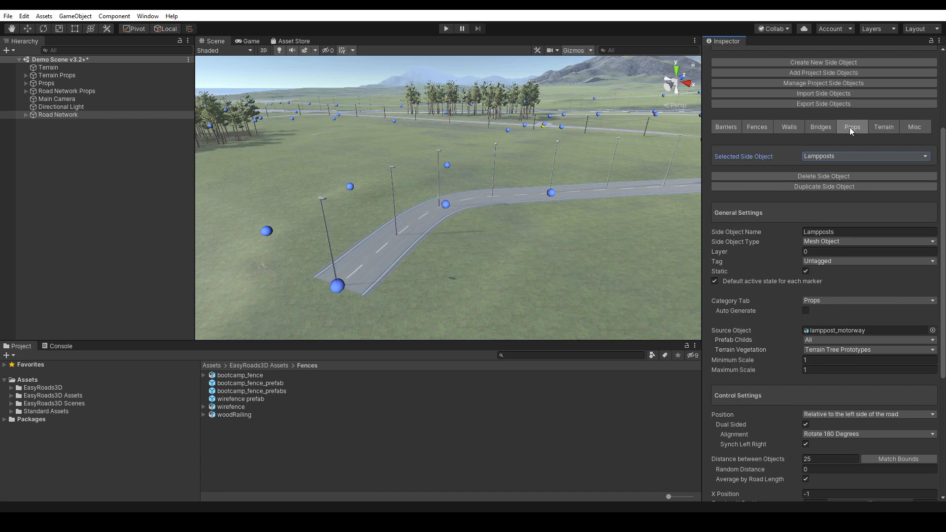
pyautogui.click(832, 154)
pyautogui.click(834, 178)
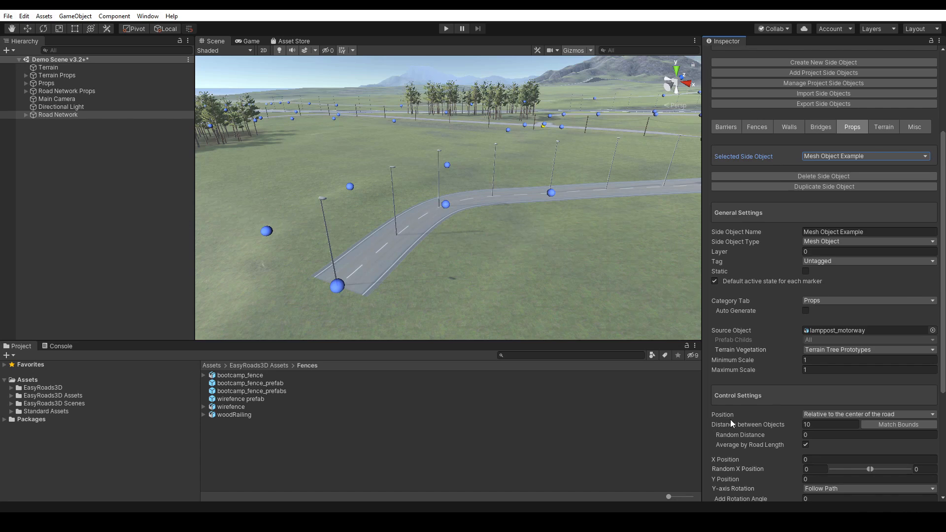
pyautogui.click(812, 414)
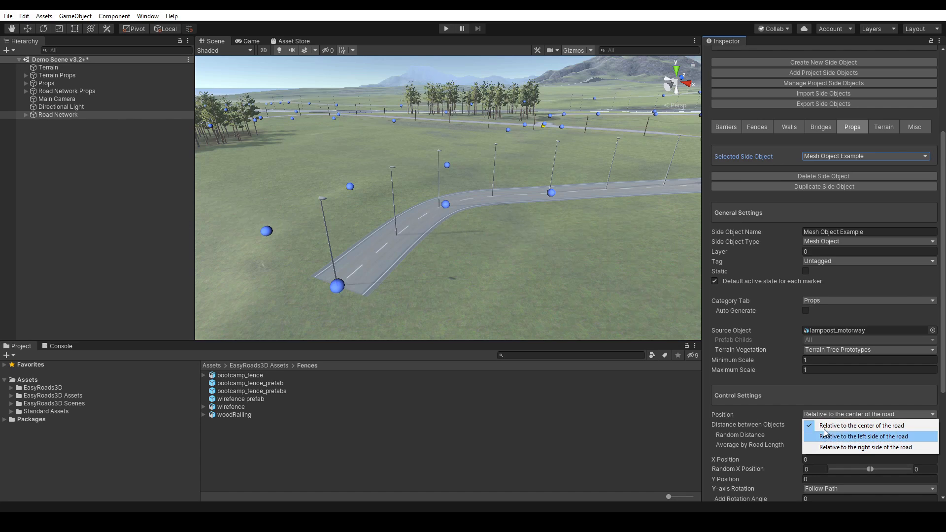
pyautogui.click(720, 407)
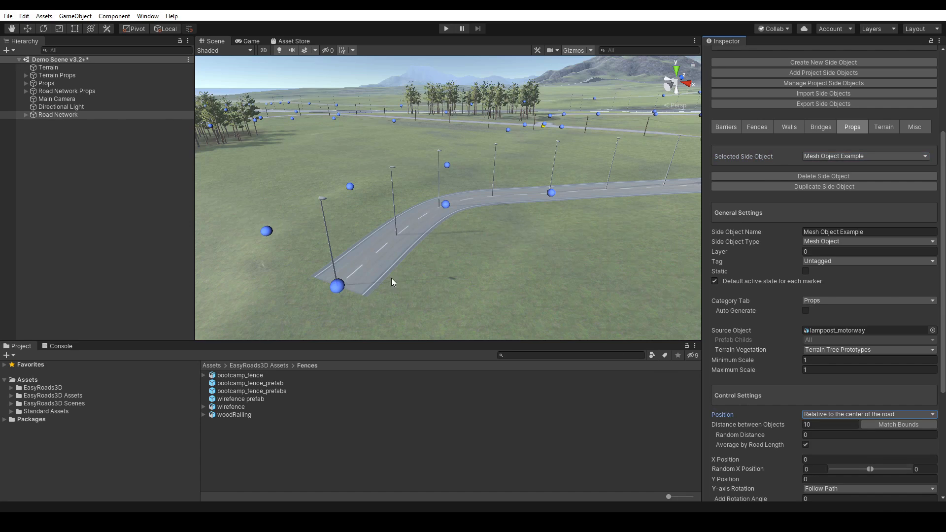
# Select the start marker of Primary Road 008, position Mesh Object Example relative to the left side of the road and refresh the side object
pyautogui.click(340, 285)
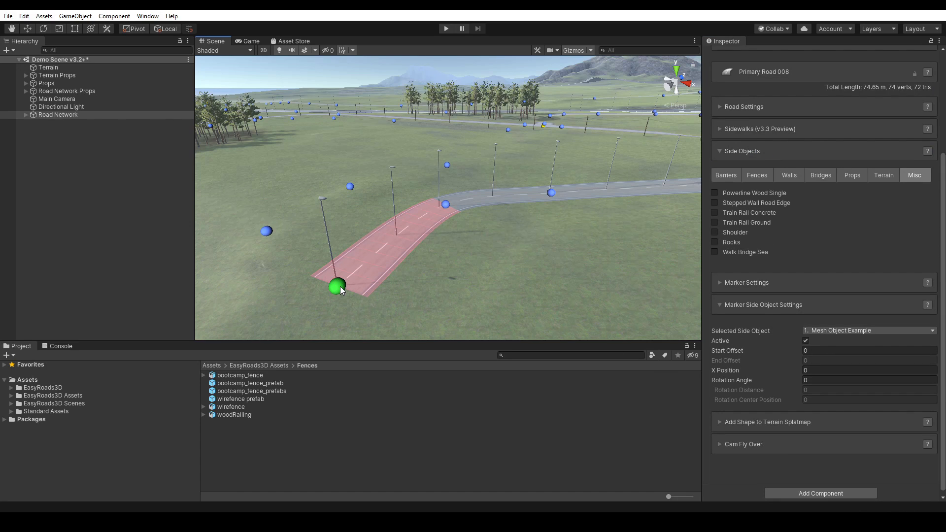
pyautogui.moveTo(943, 240); pyautogui.dragTo(943, 188)
pyautogui.click(889, 84)
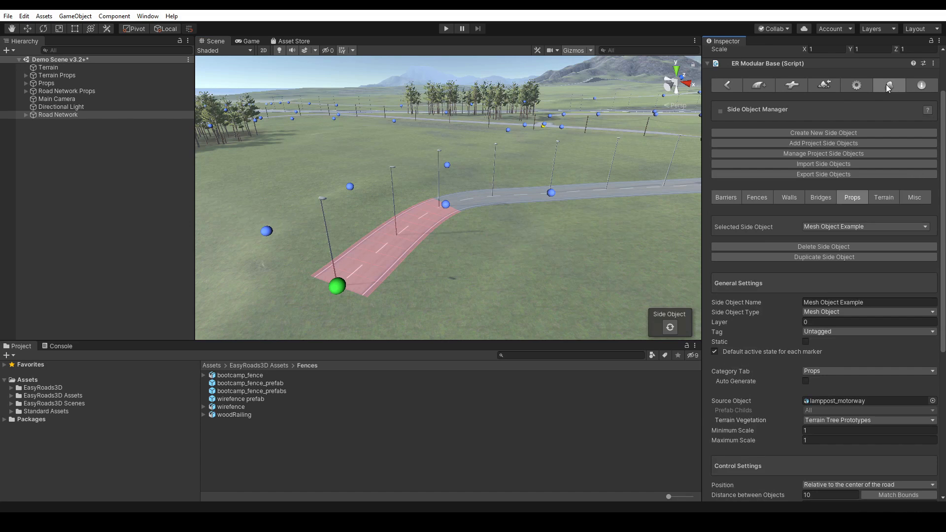
pyautogui.moveTo(943, 147); pyautogui.dragTo(943, 249)
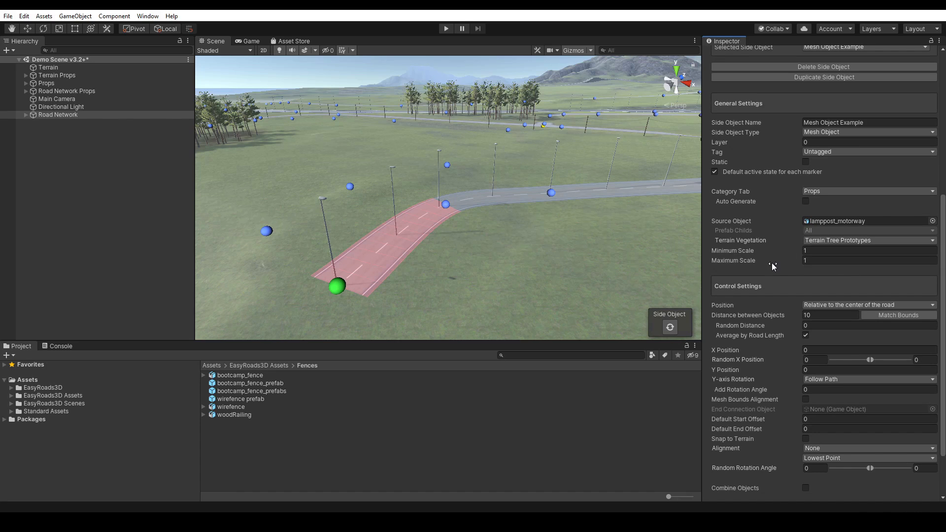
pyautogui.click(823, 305)
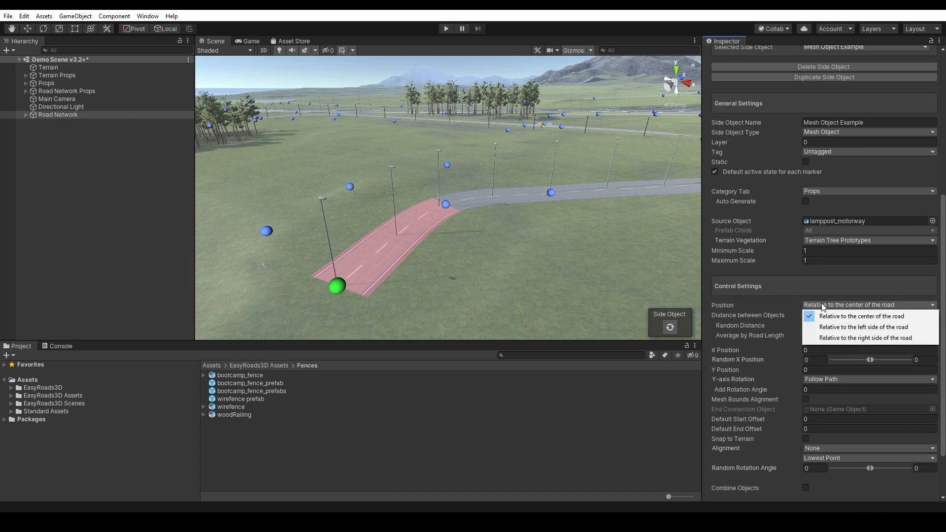
pyautogui.click(837, 326)
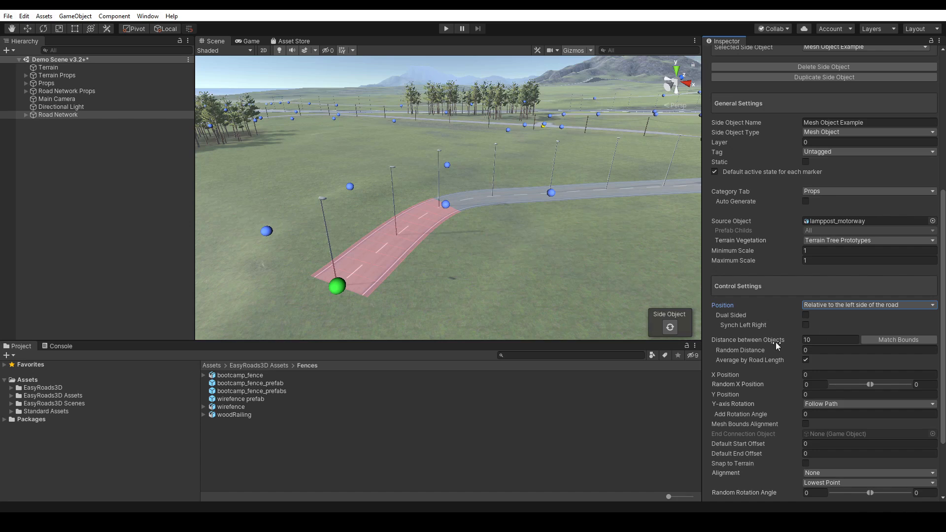
pyautogui.click(670, 328)
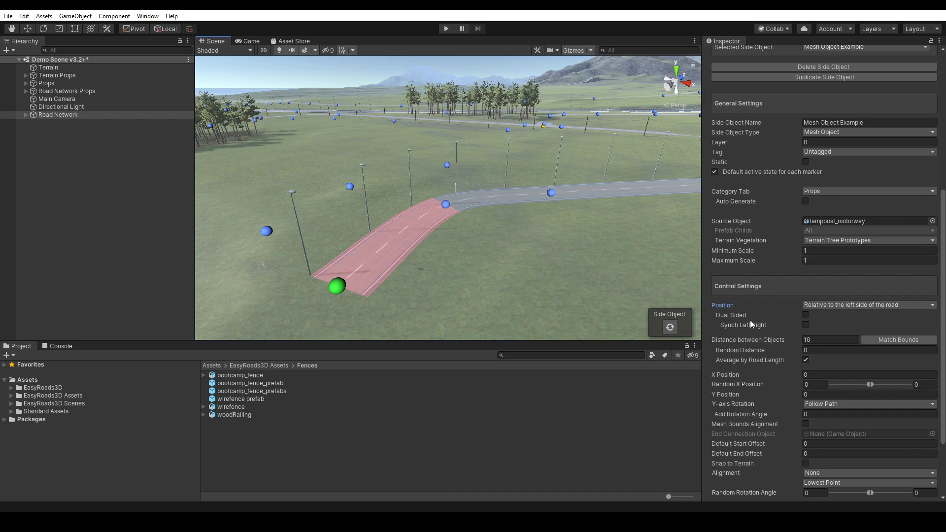
# Make Mesh Object Example dual sided with Rotate 180 Degrees alignment and refresh the side object
pyautogui.click(805, 315)
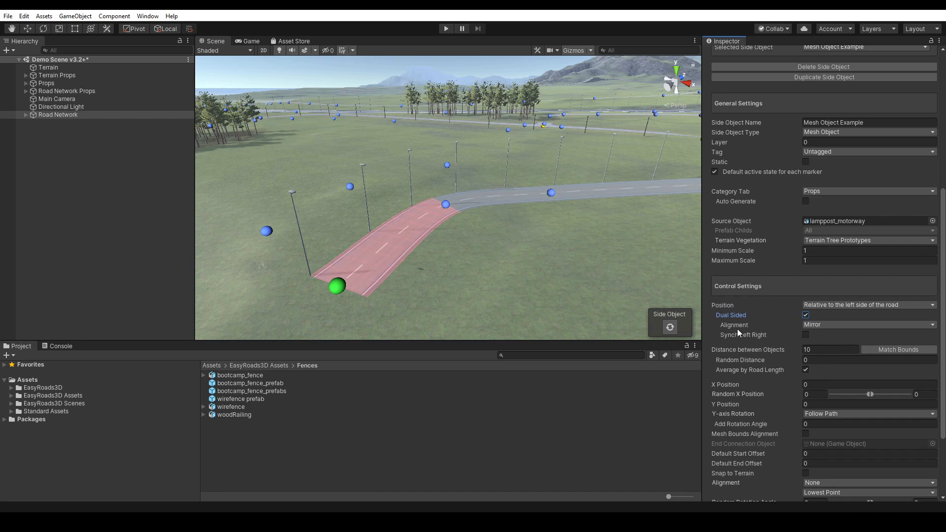
pyautogui.click(819, 324)
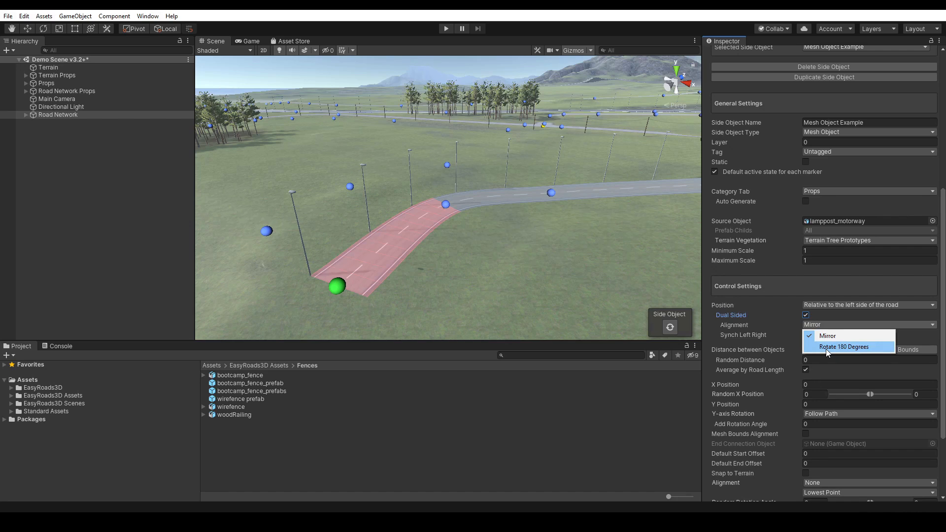
pyautogui.click(826, 348)
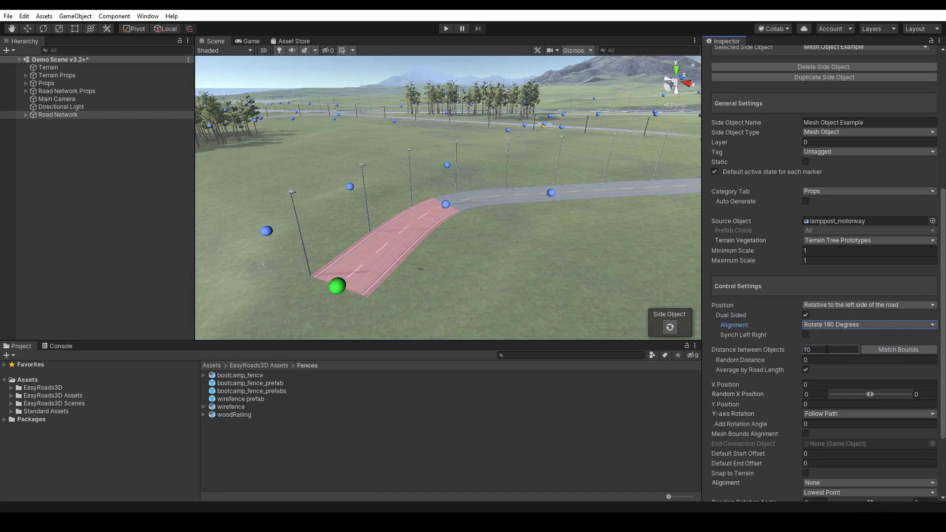
pyautogui.click(669, 327)
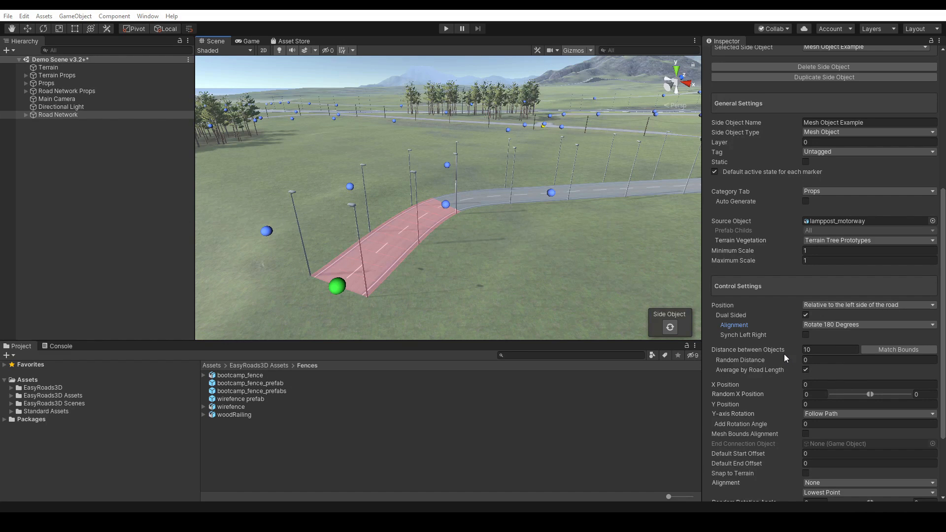
# Select the start marker of Primary Road 008, enable Synch Left Right for Mesh Object Example and refresh the side object
pyautogui.moveTo(553, 217); pyautogui.dragTo(475, 285, button='right')
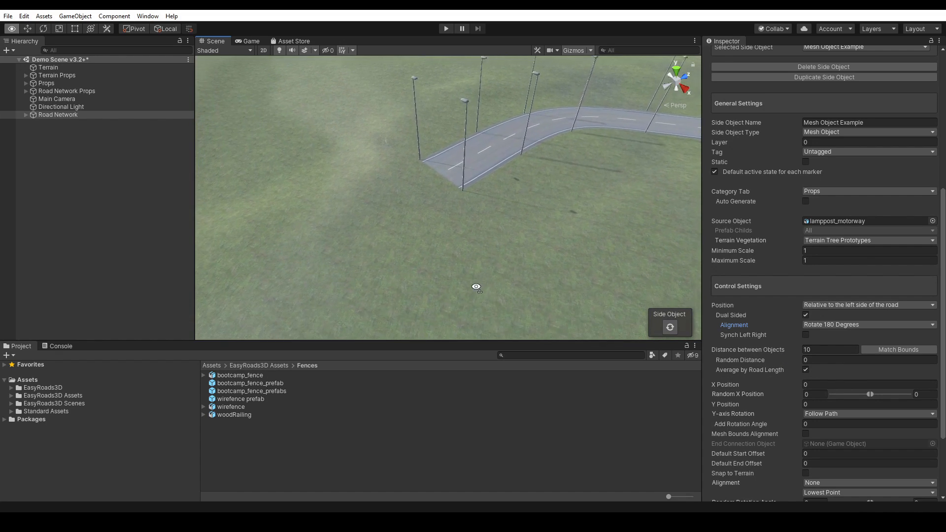
pyautogui.moveTo(599, 184); pyautogui.dragTo(560, 205, button='middle')
pyautogui.moveTo(508, 283); pyautogui.dragTo(529, 286, button='right')
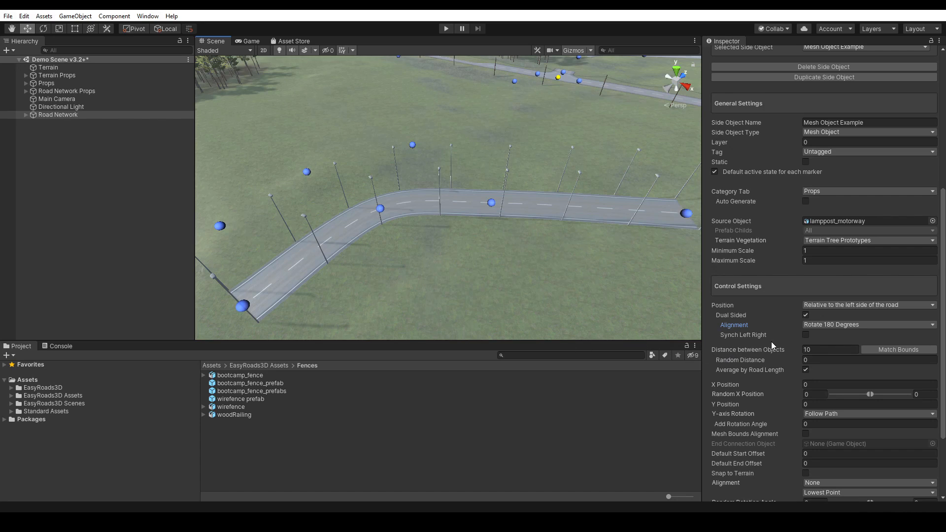
pyautogui.click(243, 307)
pyautogui.scroll(5, 938, 251)
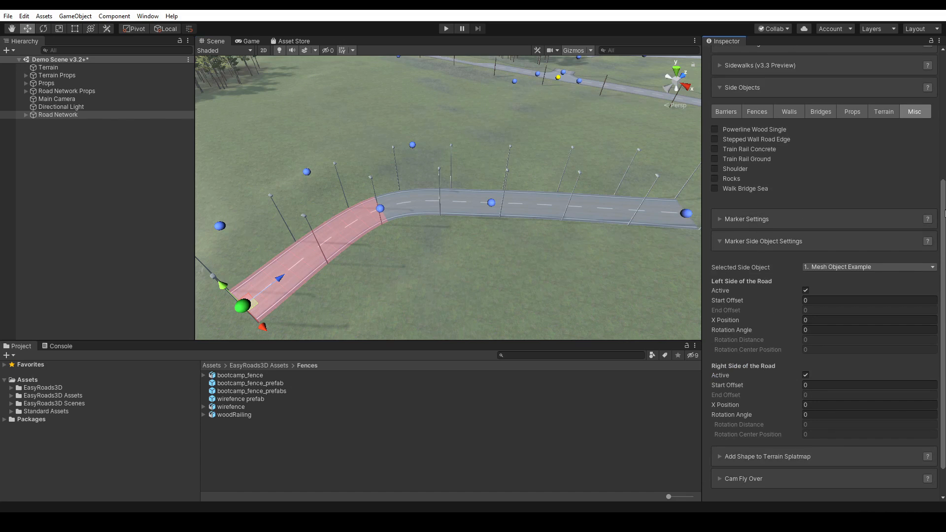
pyautogui.click(889, 100)
pyautogui.scroll(-5, 789, 350)
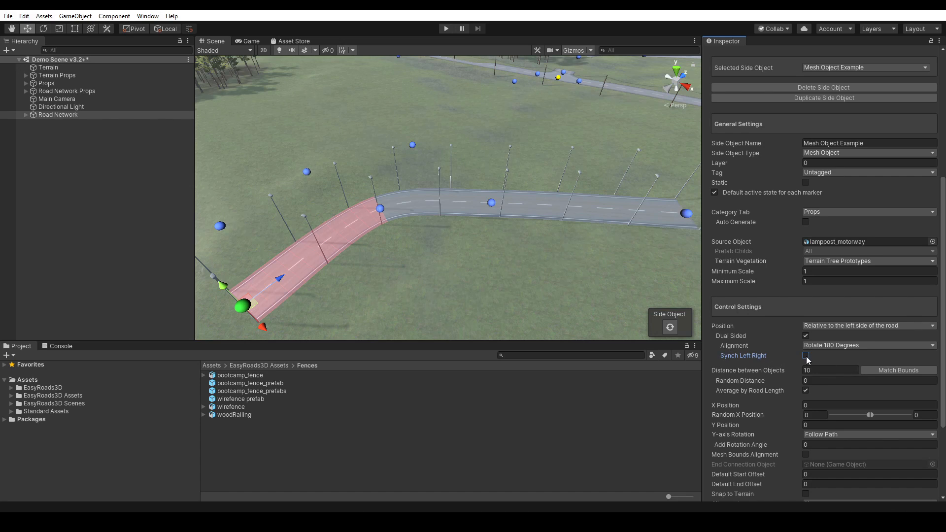
pyautogui.click(670, 327)
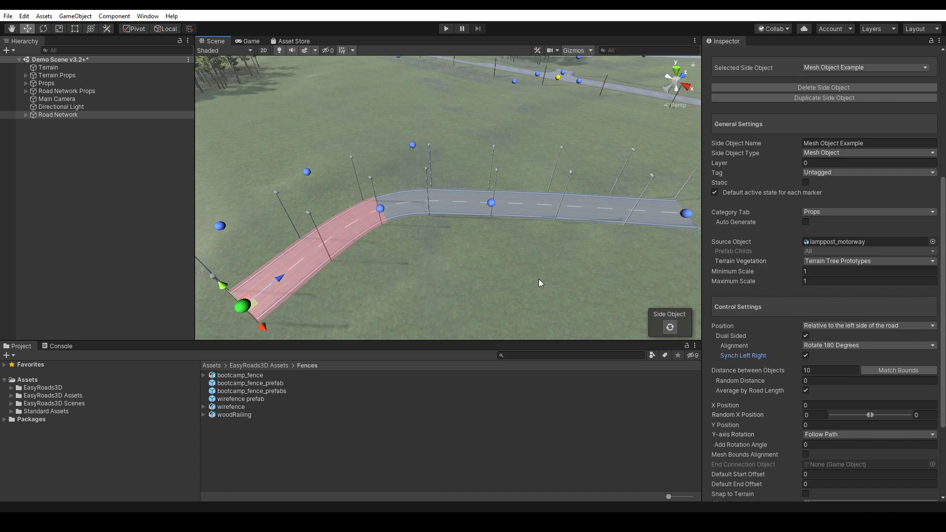
# Select the end marker of Primary Road 008, disable Average by Road Length for Mesh Object Example and refresh the side object
pyautogui.scroll(6, 503, 291)
pyautogui.scroll(-5, 505, 275)
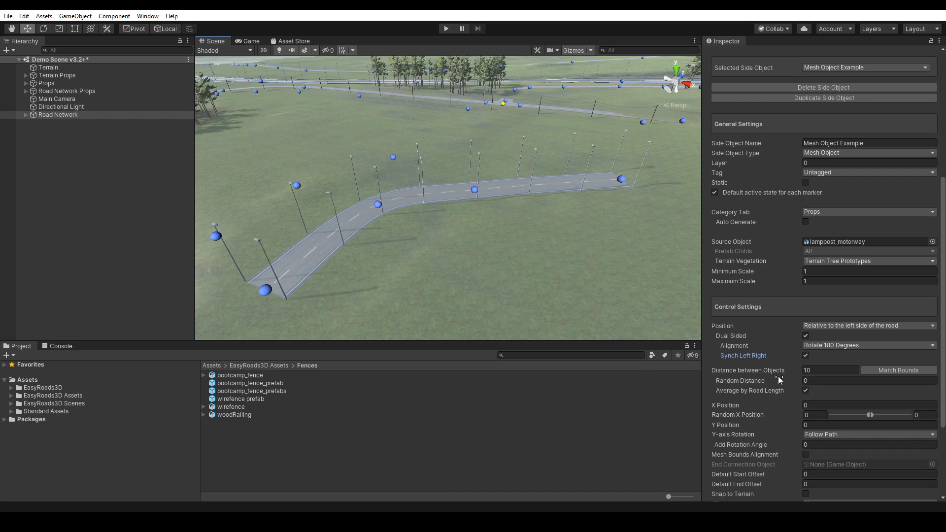
pyautogui.moveTo(726, 383)
pyautogui.click(621, 180)
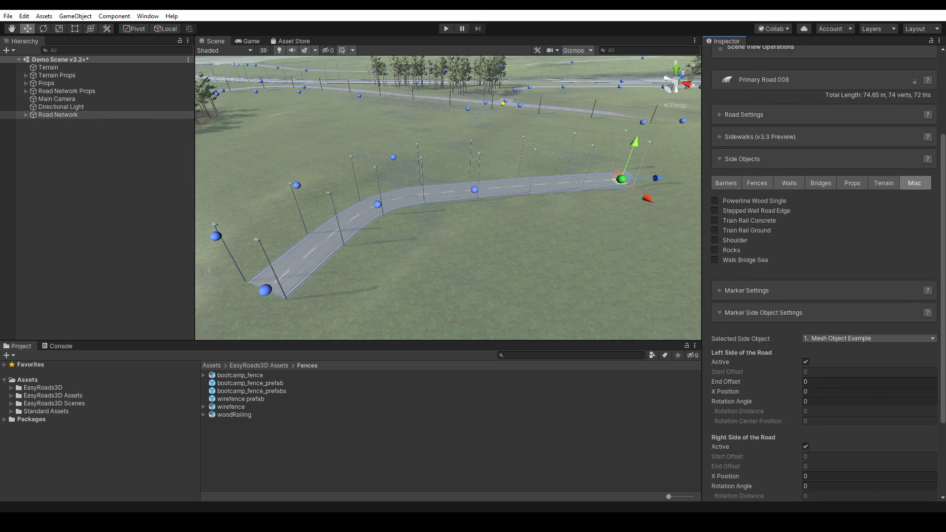
pyautogui.click(890, 103)
pyautogui.moveTo(942, 128); pyautogui.dragTo(943, 274)
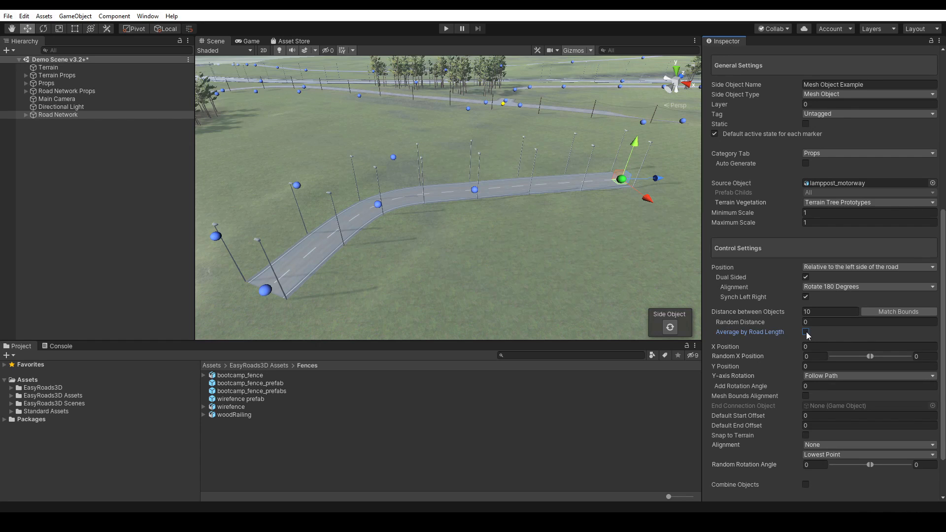
pyautogui.click(670, 328)
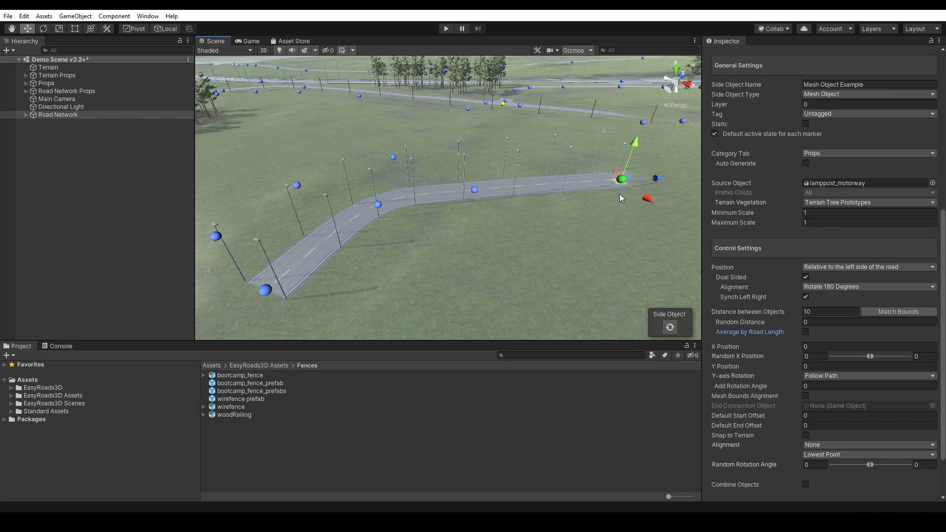
# Move the end marker slightly inward along the road, enable Average by Road Length and refresh the side object
pyautogui.moveTo(656, 178)
pyautogui.mouseDown()
pyautogui.moveTo(673, 180)
pyautogui.moveTo(625, 180)
pyautogui.moveTo(652, 178)
pyautogui.mouseUp()
pyautogui.click(805, 332)
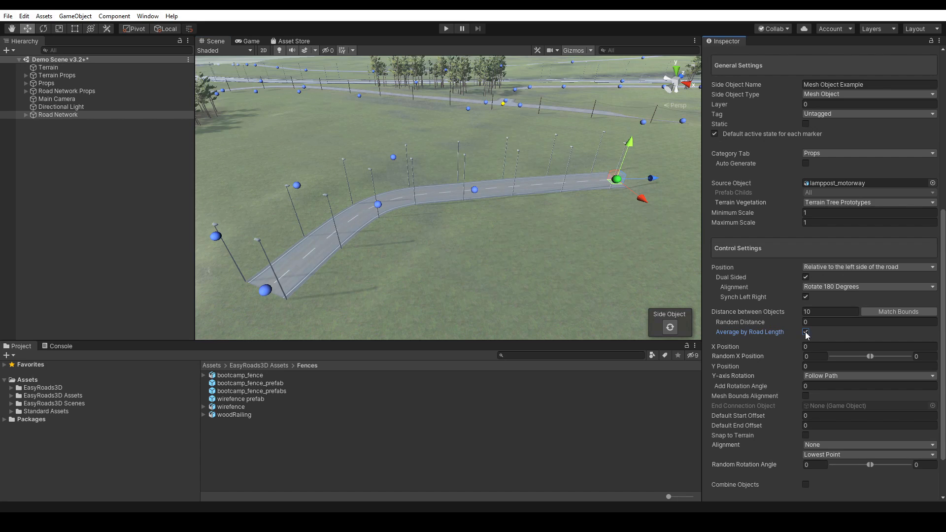
pyautogui.click(670, 327)
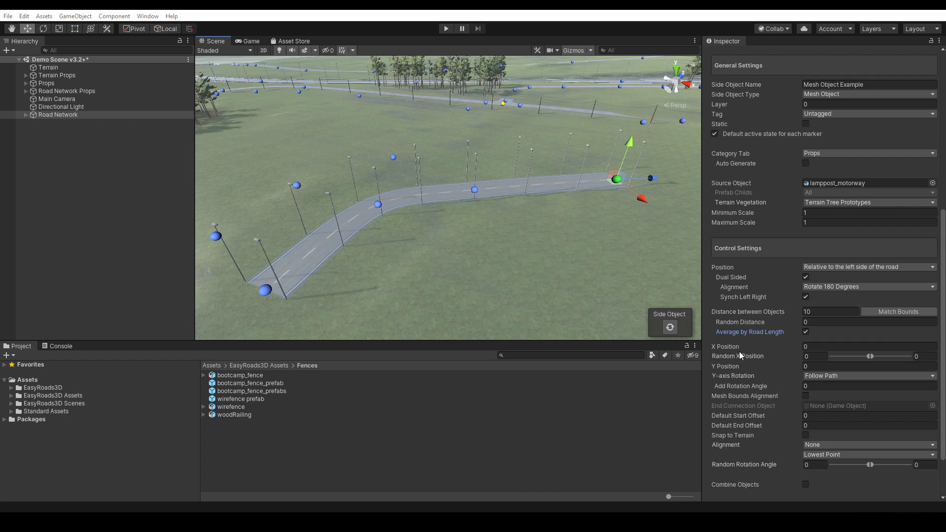
# Select the road's start marker, set the X Position of Mesh Object Example to -0.5 and refresh the side object
pyautogui.click(31, 381)
pyautogui.moveTo(369, 288); pyautogui.dragTo(405, 278, button='right')
pyautogui.moveTo(366, 295); pyautogui.dragTo(405, 284, button='middle')
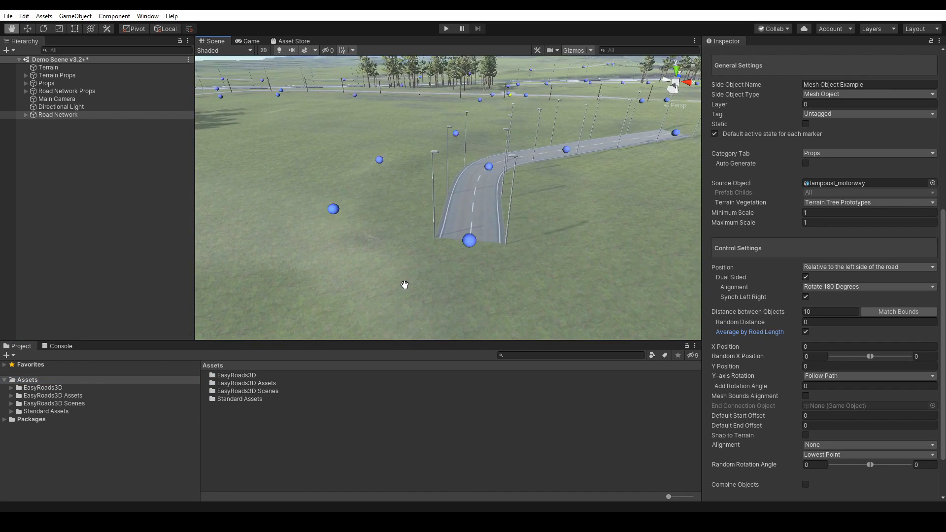
pyautogui.moveTo(405, 285); pyautogui.dragTo(464, 278, button='right')
pyautogui.scroll(5, 503, 250)
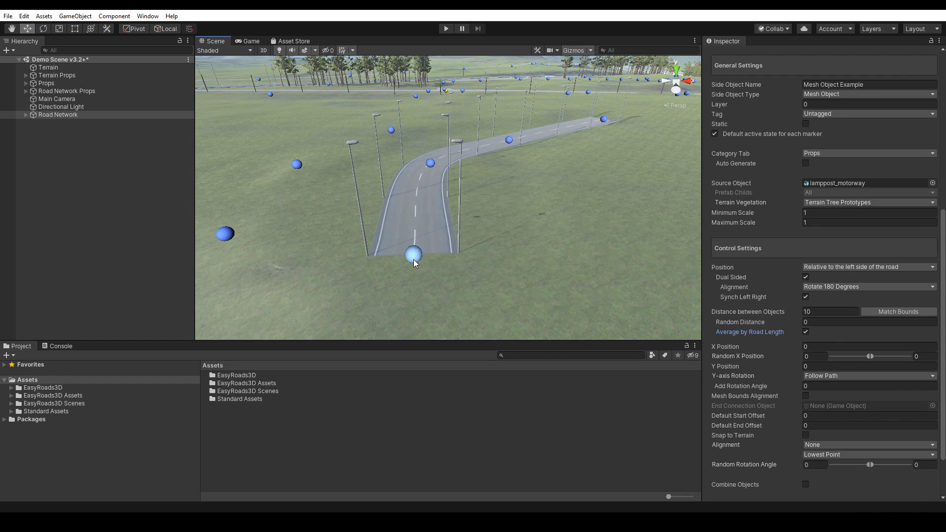
pyautogui.click(414, 255)
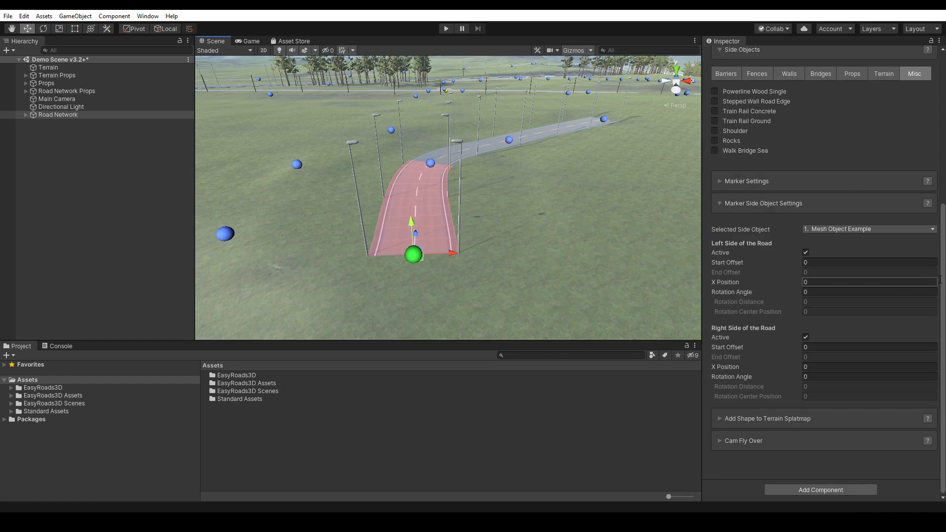
pyautogui.moveTo(943, 241); pyautogui.dragTo(944, 91)
pyautogui.click(892, 146)
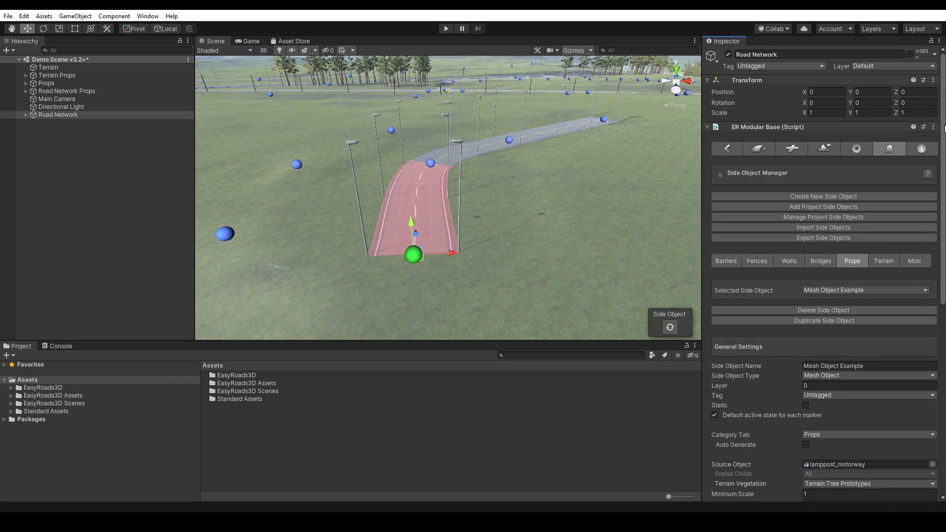
pyautogui.scroll(-5, 938, 244)
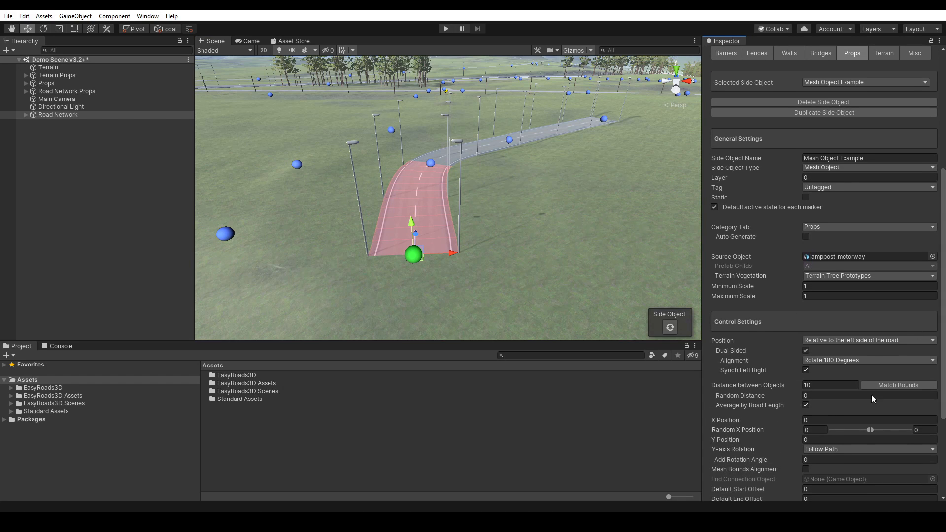
pyautogui.click(804, 420)
pyautogui.write('-0.5')
pyautogui.click(669, 328)
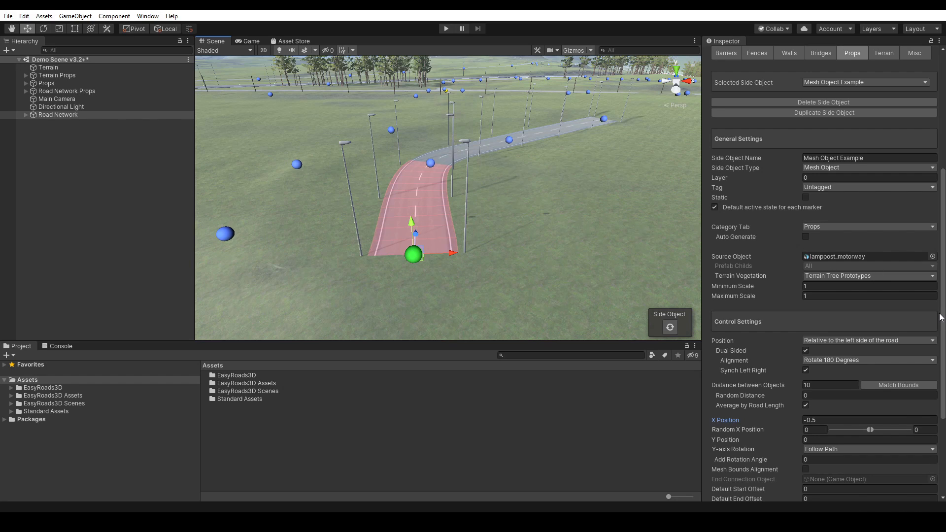
# Review the X Position of Mesh Object Example among the Props side objects of Primary Road 008
pyautogui.moveTo(941, 318); pyautogui.dragTo(941, 240)
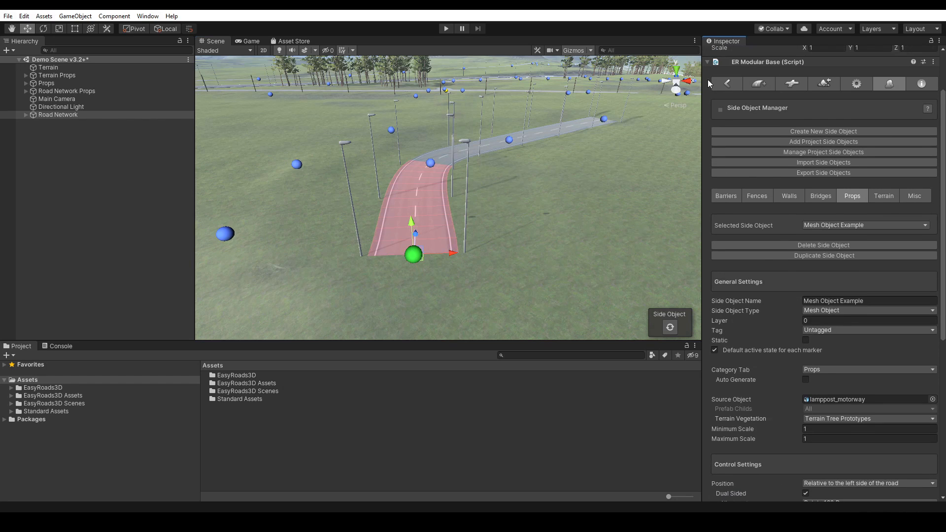
pyautogui.click(724, 85)
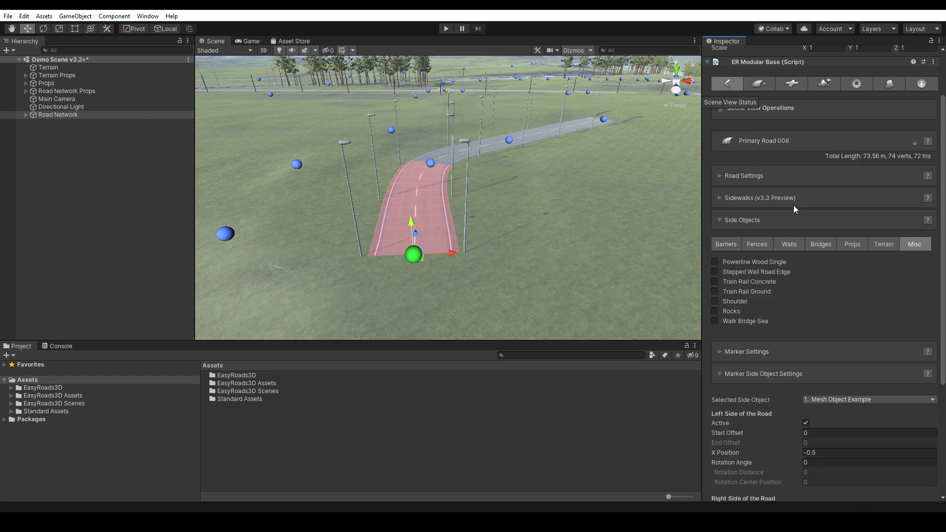
pyautogui.click(847, 243)
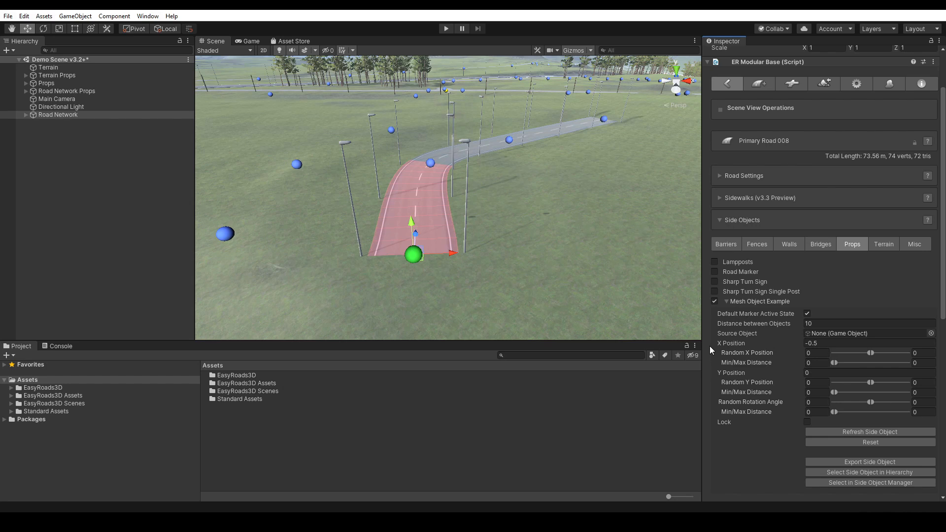
# Activate Mesh Object Example for the Primary Road road type, review its X Position settings and deactivate it again
pyautogui.click(861, 88)
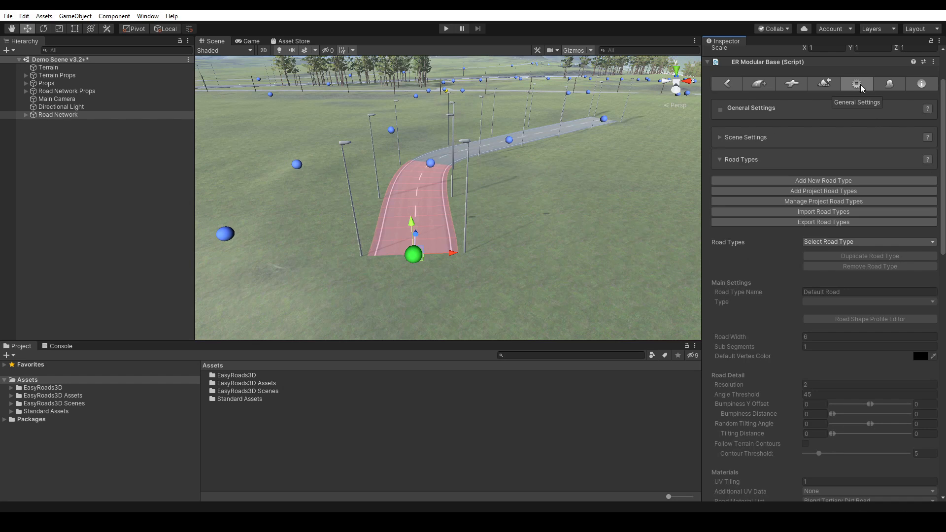
pyautogui.click(835, 242)
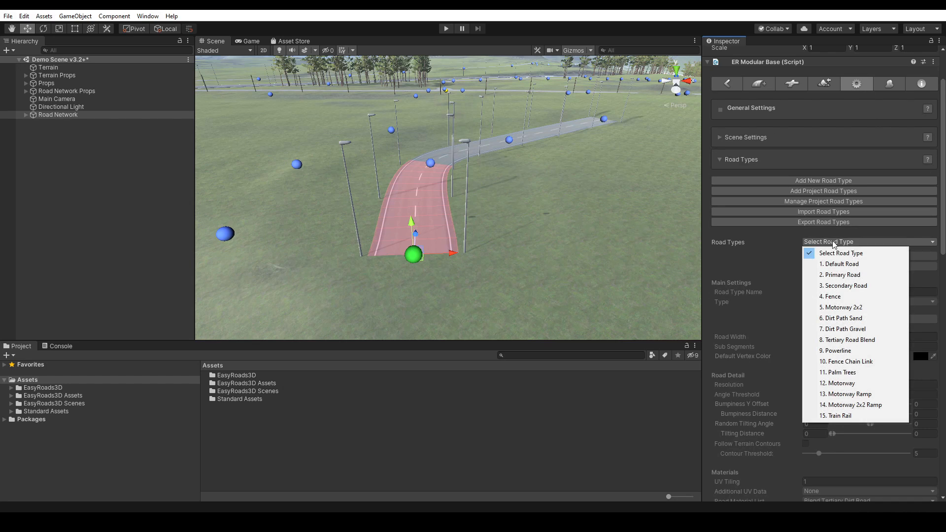
pyautogui.click(838, 275)
pyautogui.scroll(-15, 918, 210)
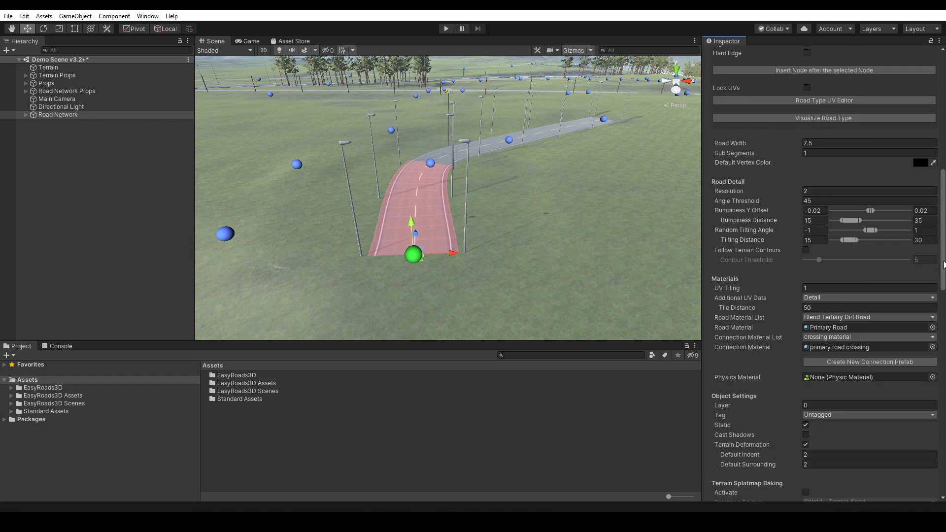
pyautogui.scroll(-5, 828, 276)
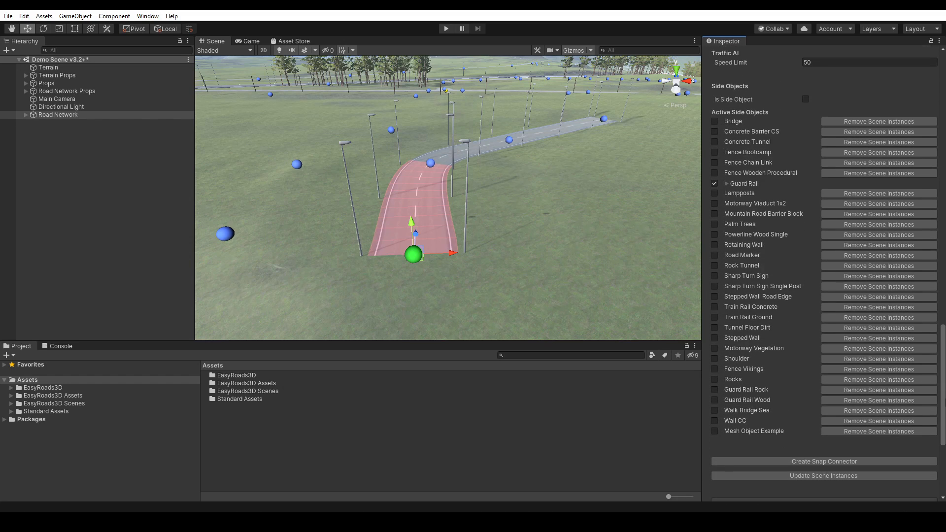
pyautogui.click(715, 431)
pyautogui.click(726, 431)
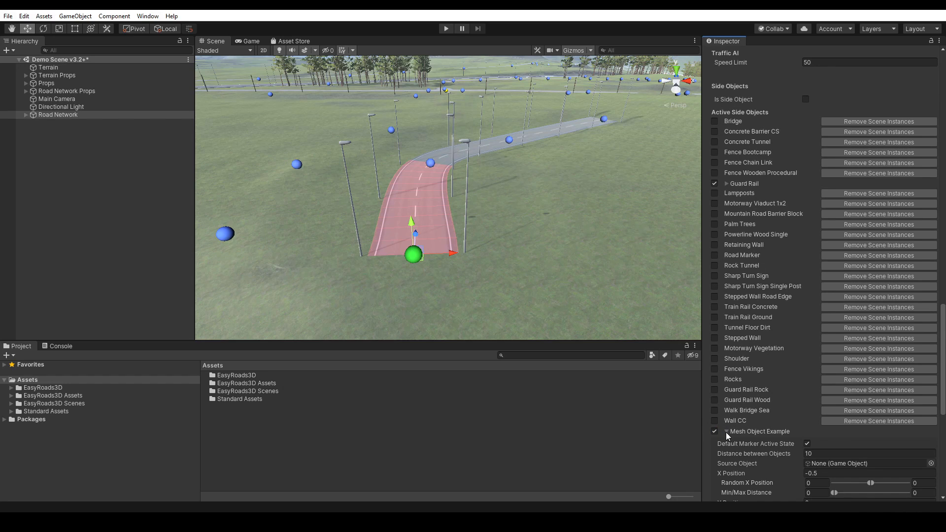
pyautogui.scroll(-3, 725, 433)
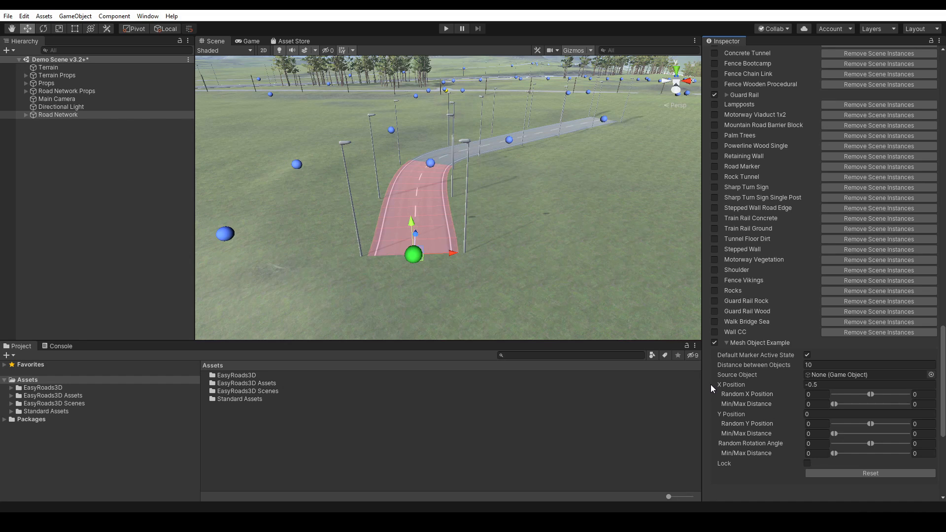
pyautogui.click(715, 343)
# Return to Primary Road 008, collapse Mesh Object Example and review the marker's left and right side X Position values
pyautogui.moveTo(944, 399); pyautogui.dragTo(945, 105)
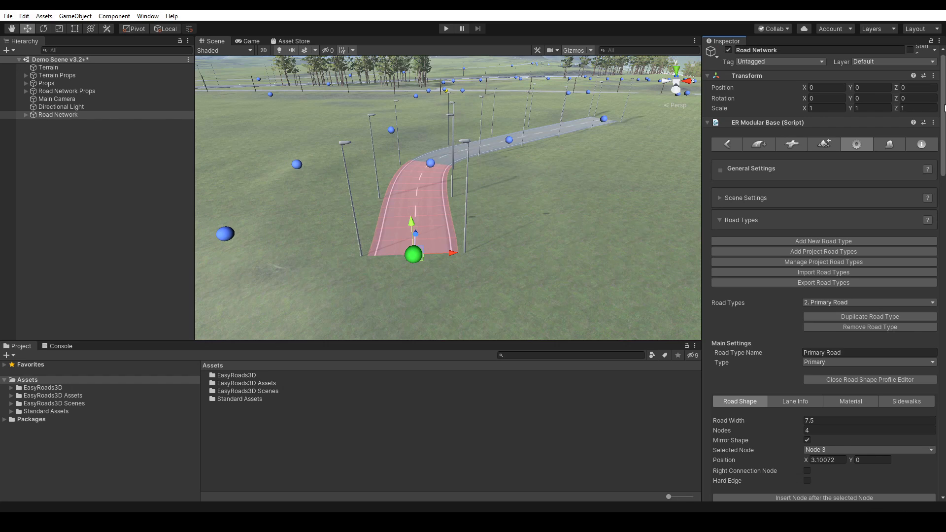
pyautogui.click(724, 145)
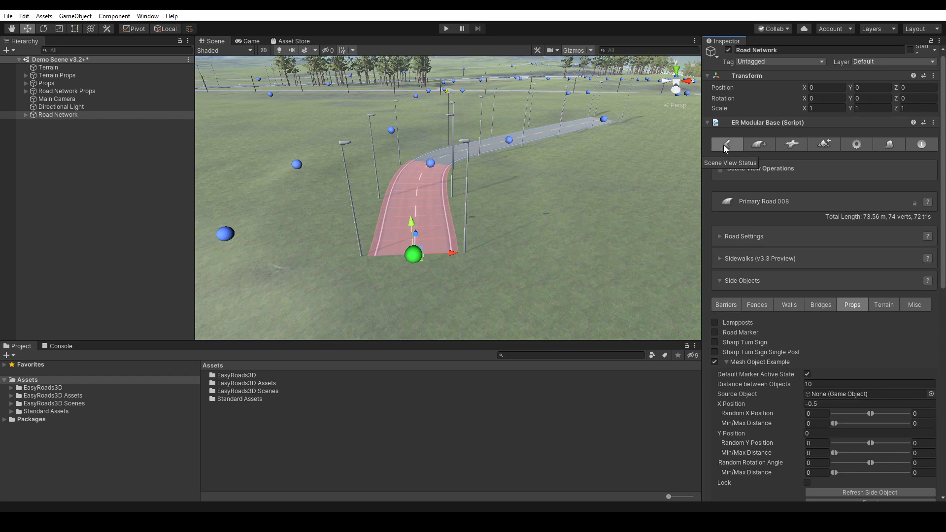
pyautogui.click(726, 362)
pyautogui.scroll(-10, 883, 196)
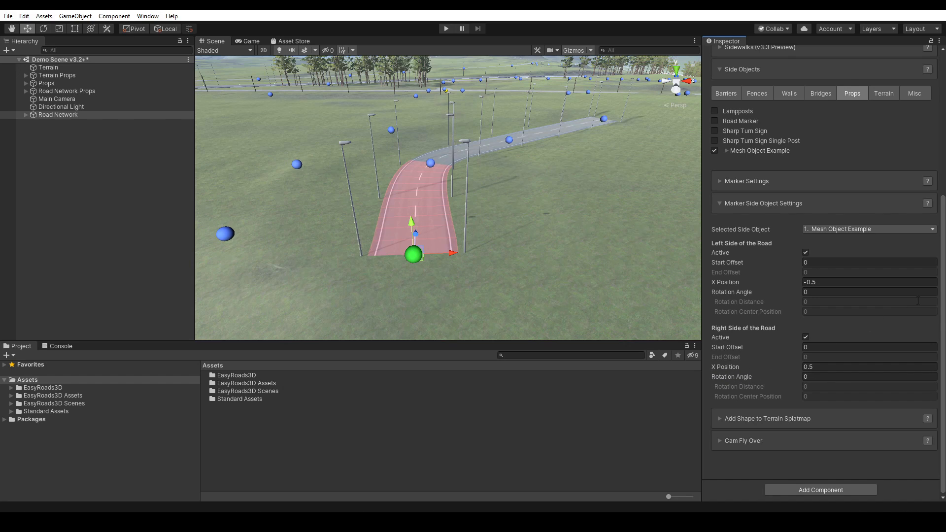
# Open the Side Object Manager and review the Y Position and Y-axis Rotation options of Mesh Object Example
pyautogui.scroll(7, 894, 143)
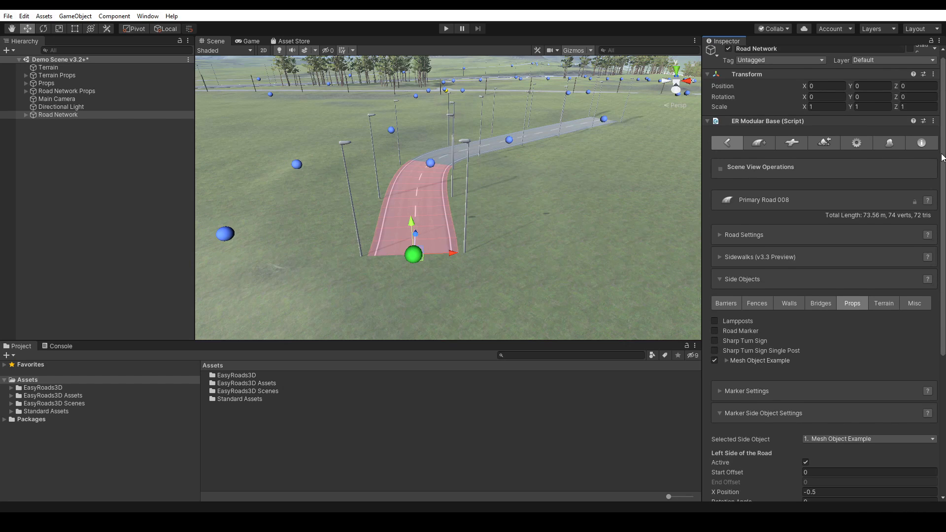
pyautogui.click(889, 143)
pyautogui.moveTo(942, 118); pyautogui.dragTo(942, 291)
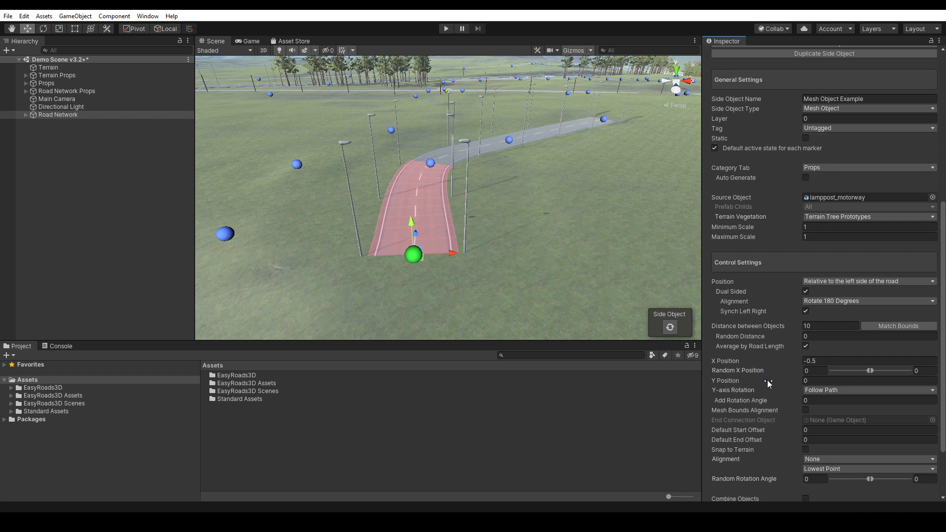
pyautogui.moveTo(767, 379)
pyautogui.click(841, 391)
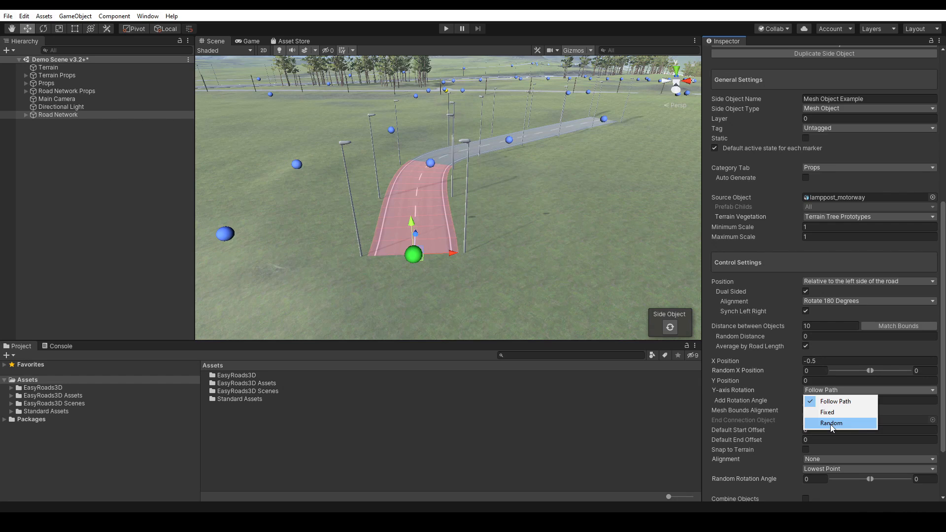
pyautogui.click(717, 406)
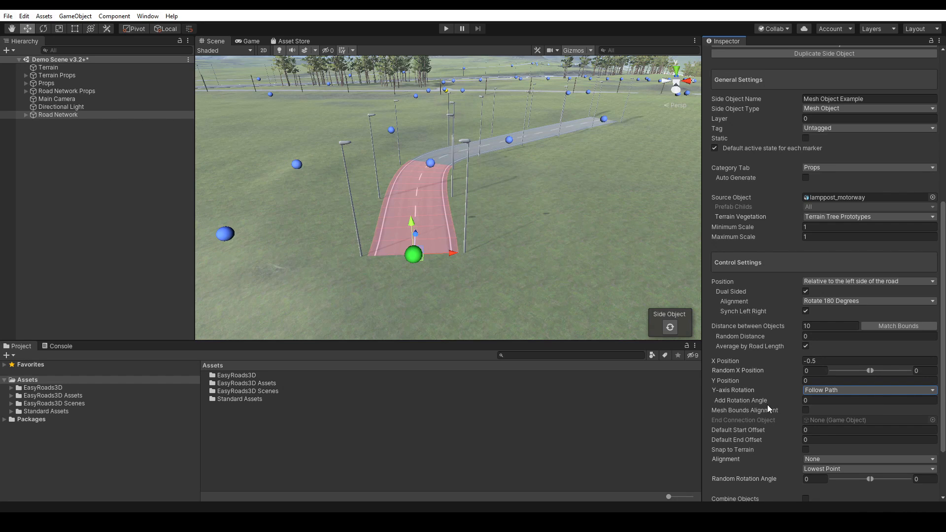
# Select Sharp Turn Sign in the Side Object Manager and review its General and Control Settings, including Add Rotation Angle
pyautogui.click(943, 309)
pyautogui.moveTo(943, 313); pyautogui.dragTo(943, 256)
pyautogui.click(840, 121)
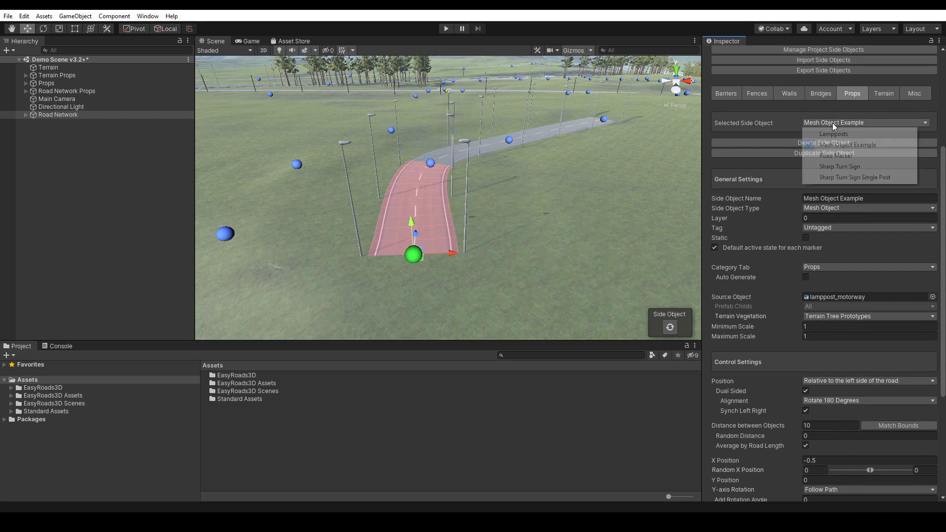
pyautogui.click(833, 168)
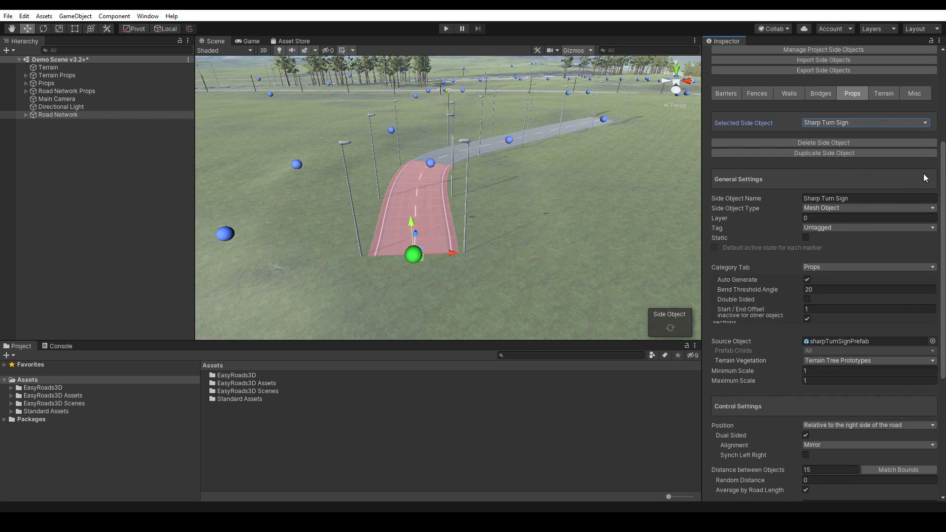
pyautogui.moveTo(943, 167); pyautogui.dragTo(943, 244)
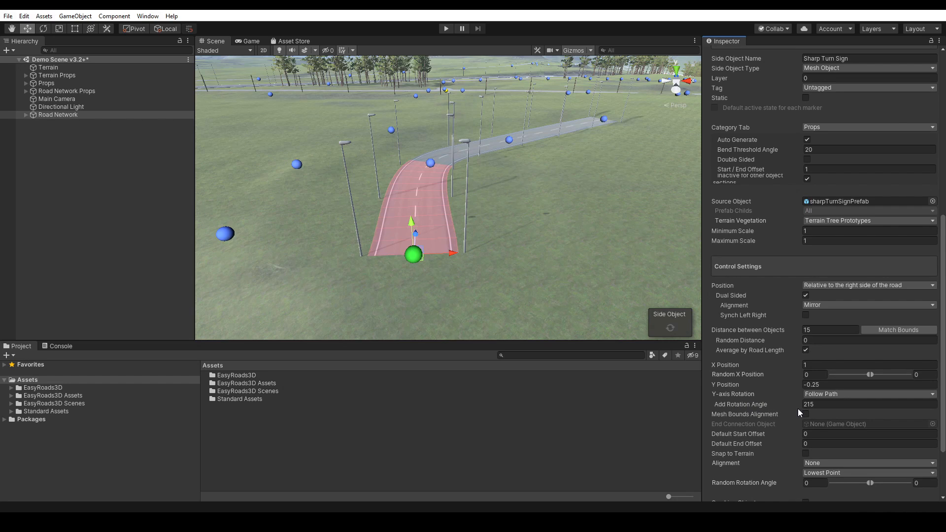
# Return to Primary Road 008 and activate the Sharp Turn Sign side object
pyautogui.moveTo(943, 323); pyautogui.dragTo(944, 167)
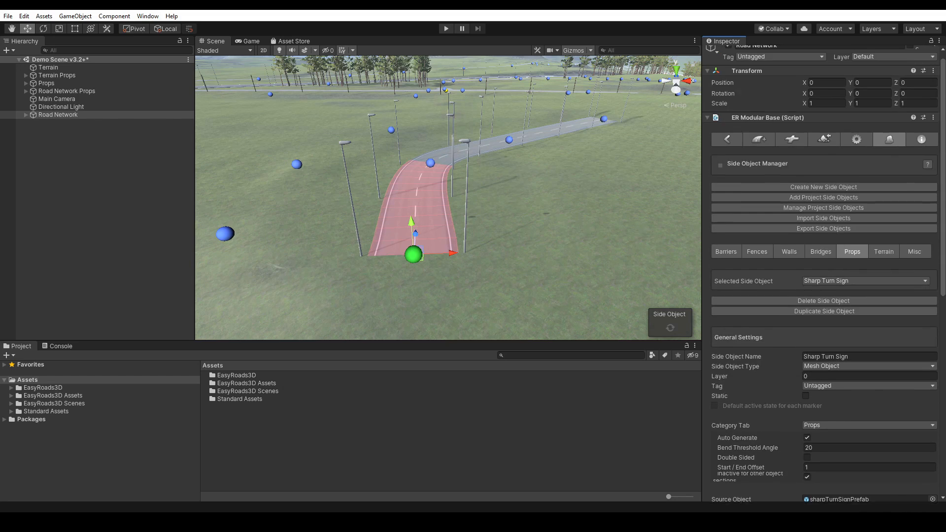
pyautogui.click(728, 143)
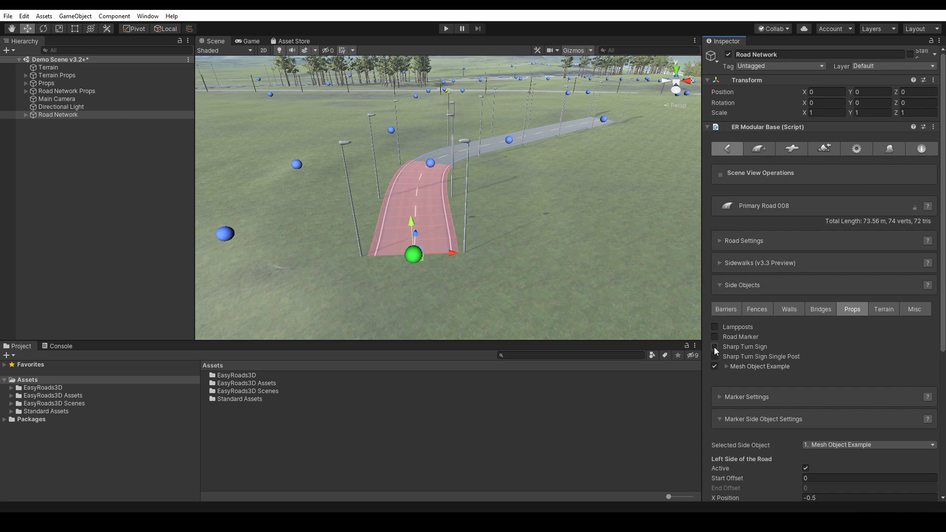
pyautogui.click(714, 347)
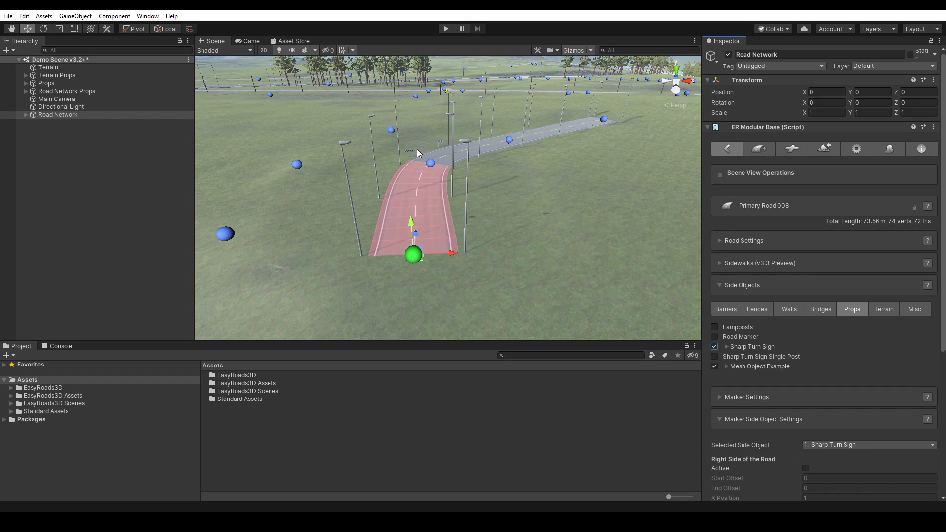
# Set the Bend Threshold Angle of Sharp Turn Sign to 10 in the Side Object Manager and refresh the side object
pyautogui.click(890, 149)
pyautogui.scroll(-5, 804, 342)
pyautogui.click(804, 334)
pyautogui.write('1')
pyautogui.click(670, 327)
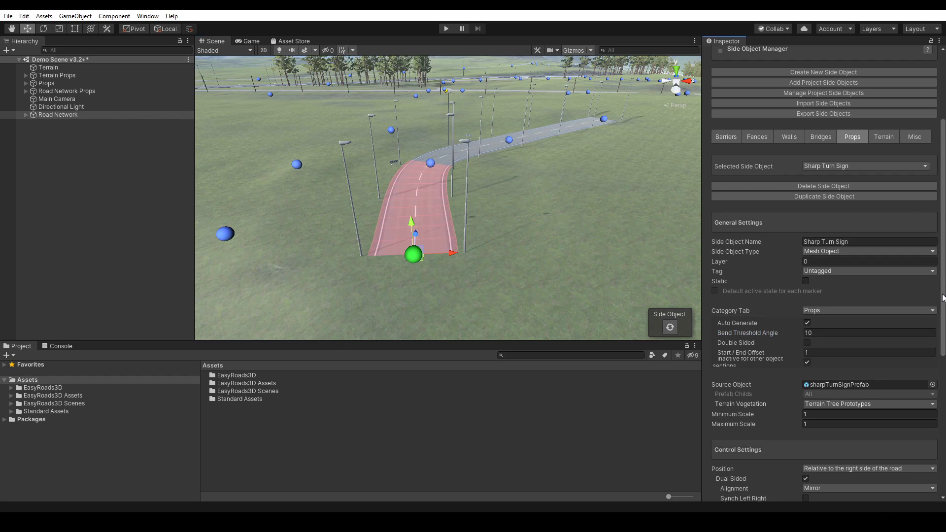
# Set the Distance between Objects of Sharp Turn Sign to 10 and refresh the side object
pyautogui.scroll(-5, 936, 321)
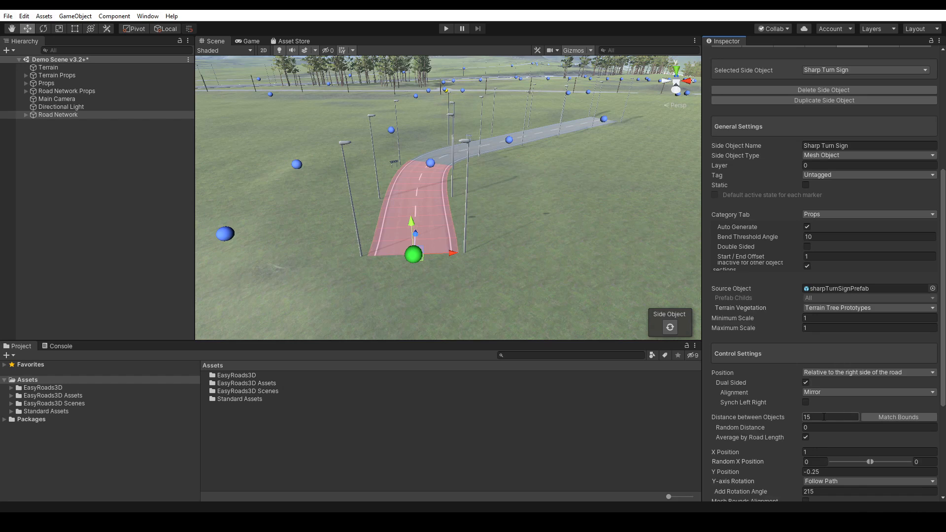
pyautogui.click(807, 418)
pyautogui.write('10')
pyautogui.click(672, 327)
# Return to Primary Road 008 and deactivate its Sharp Turn Sign side object
pyautogui.moveTo(943, 285); pyautogui.dragTo(943, 169)
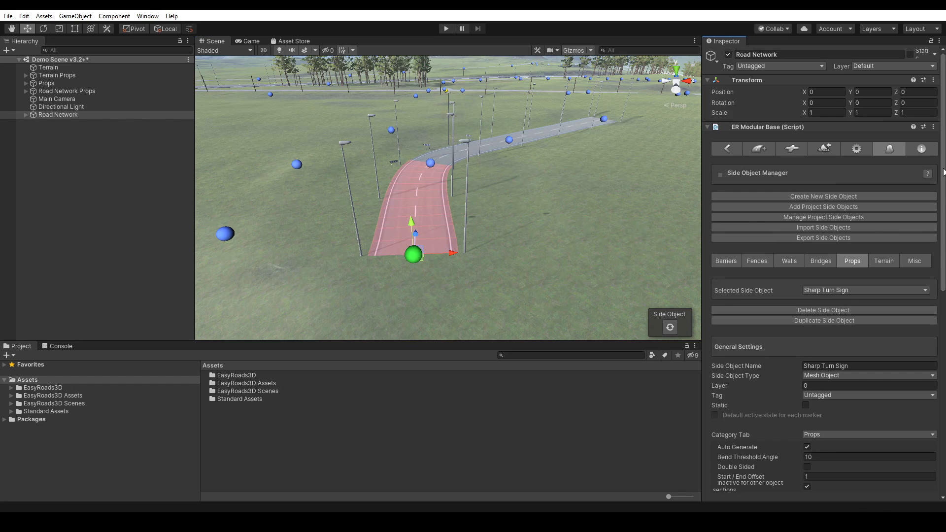
pyautogui.click(729, 149)
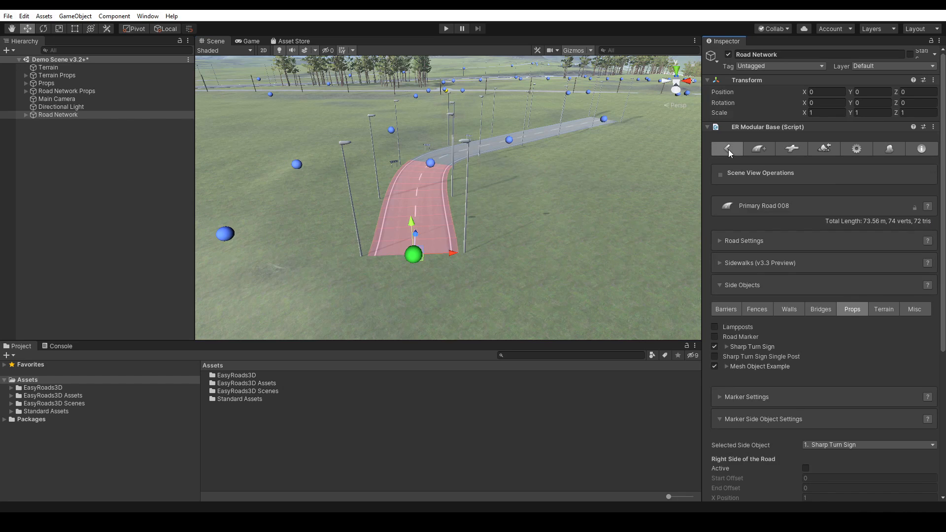
pyautogui.click(714, 346)
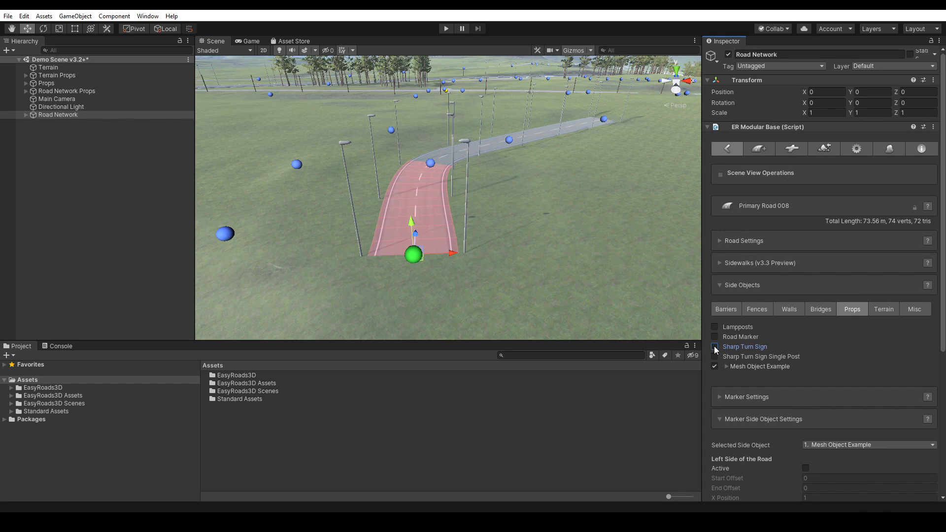
# Select Mesh Object Example in the Side Object Manager and review the rest of its Control Settings, such as Mesh Bounds Alignment
pyautogui.click(889, 149)
pyautogui.moveTo(943, 118); pyautogui.dragTo(944, 224)
pyautogui.click(836, 80)
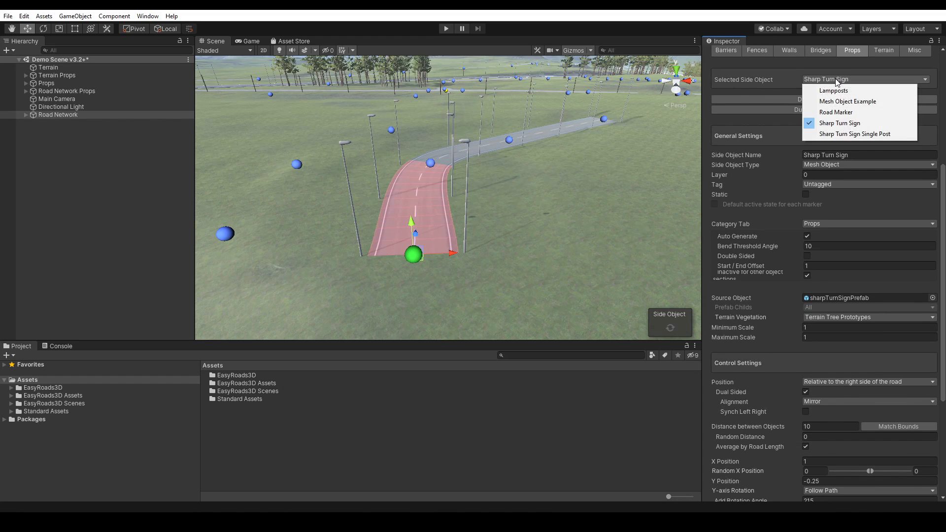
pyautogui.click(838, 101)
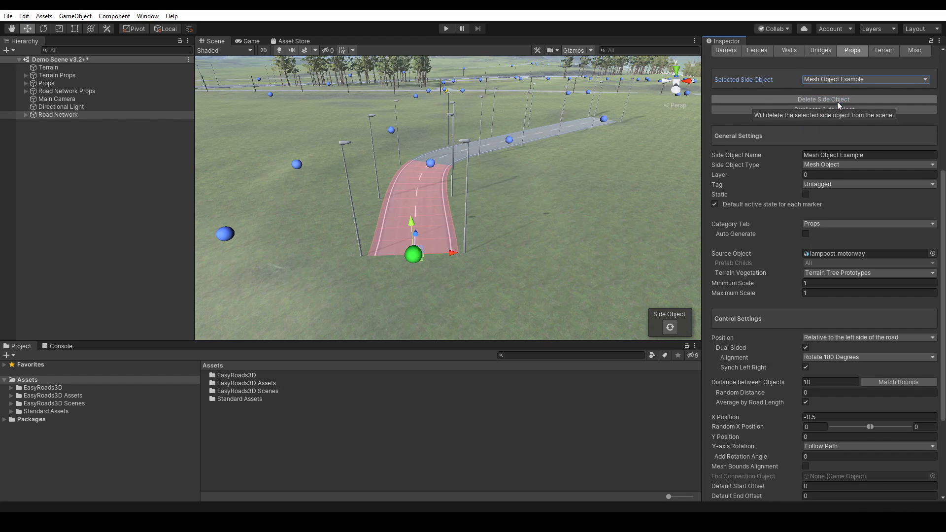
pyautogui.moveTo(943, 217); pyautogui.dragTo(944, 282)
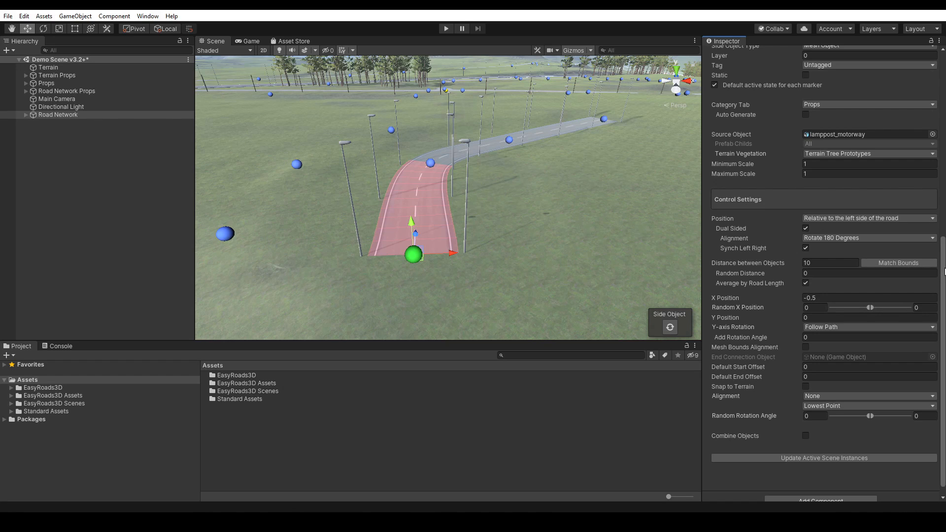
# Open Fence Bootcamp in the Fences category and review its Mesh Bounds Alignment and other Control Settings
pyautogui.scroll(5, 909, 264)
pyautogui.scroll(1, 824, 274)
pyautogui.click(757, 90)
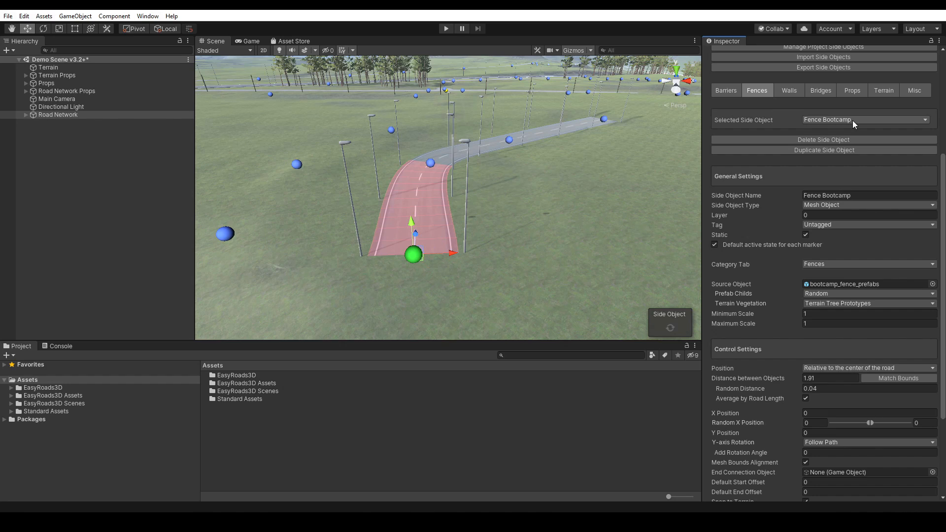
pyautogui.scroll(-4, 867, 247)
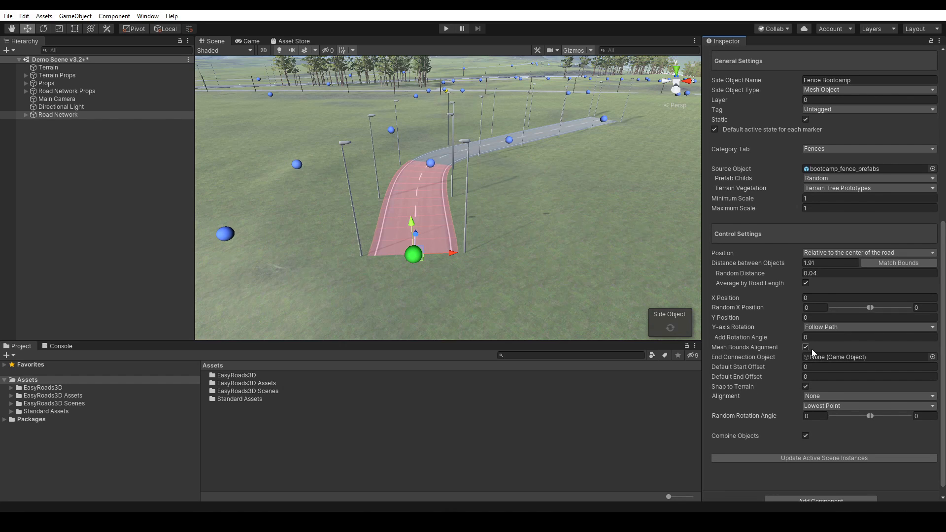
# Select the start marker of road_0001 beside the main road and activate its Fence Bootcamp side object
pyautogui.moveTo(306, 245); pyautogui.dragTo(431, 253, button='middle')
pyautogui.scroll(3, 428, 247)
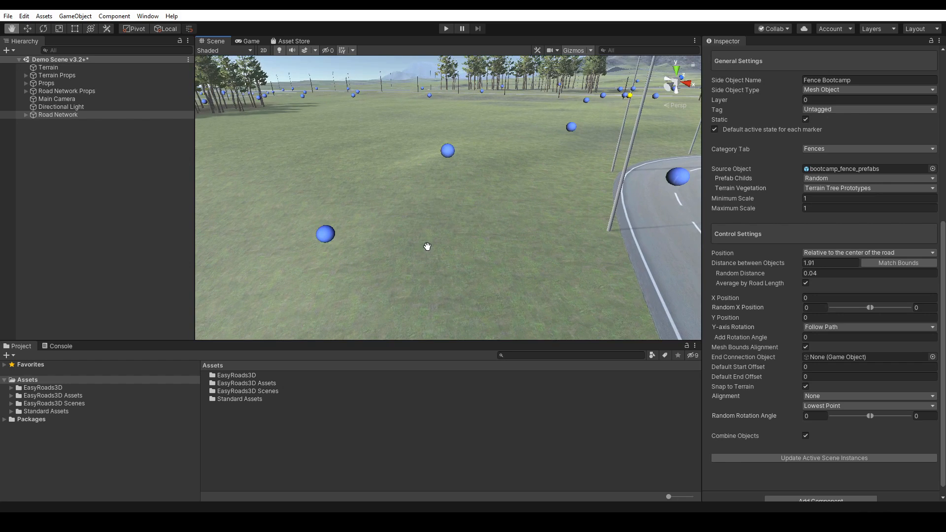
pyautogui.click(331, 239)
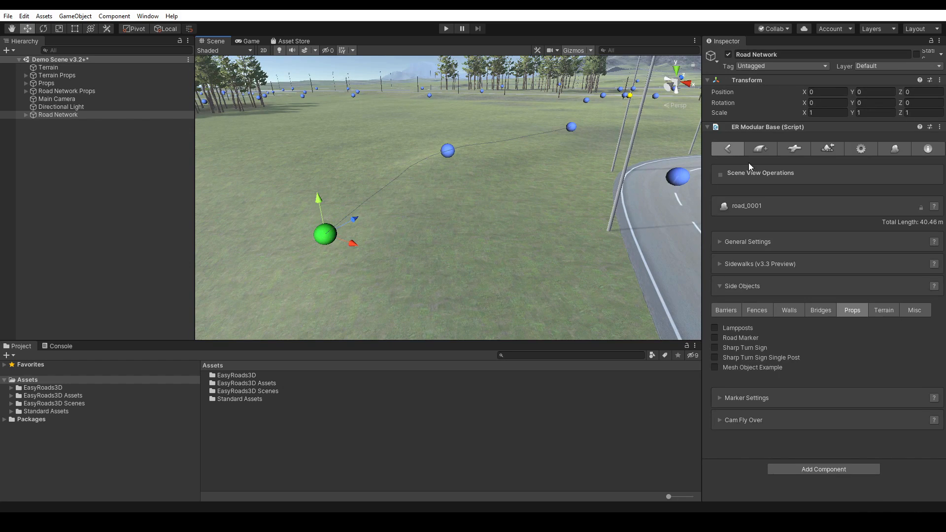
pyautogui.click(756, 310)
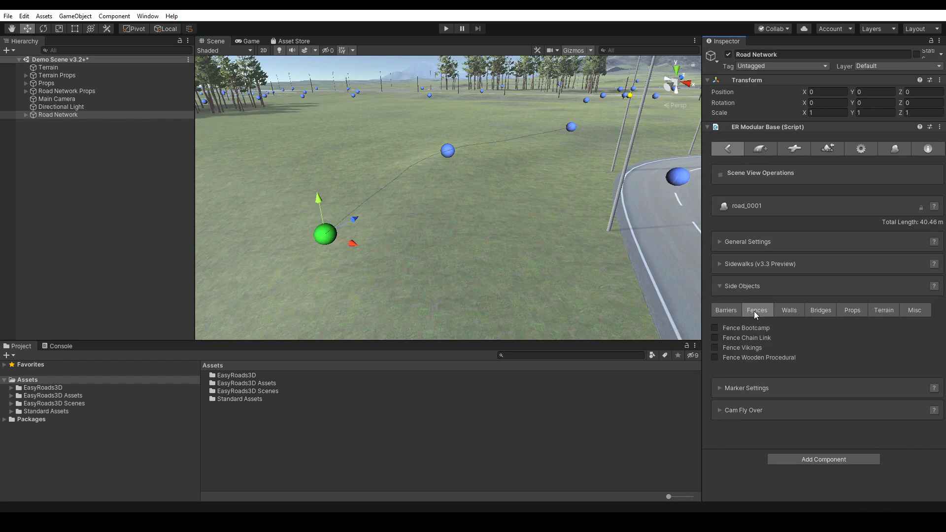
pyautogui.click(714, 328)
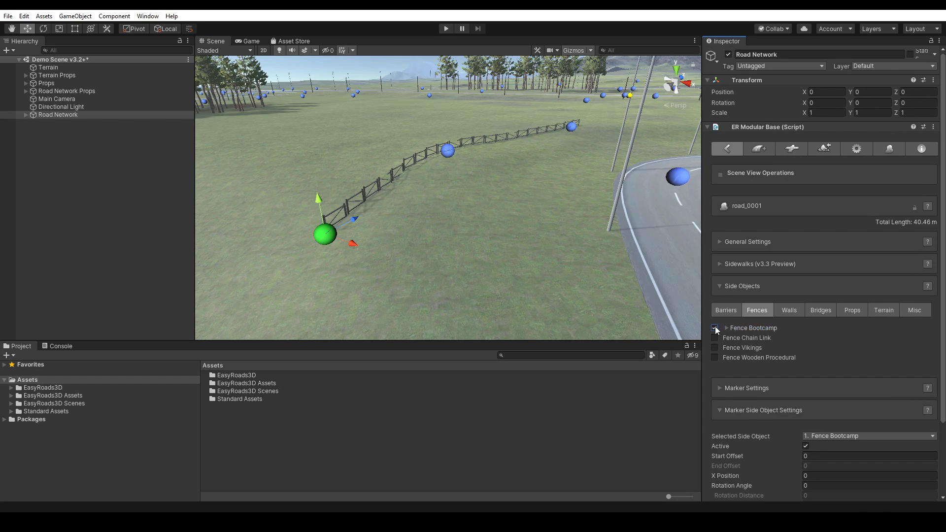
# Set the Distance between Objects of Fence Bootcamp to 4 in the Side Object Manager and refresh the fence
pyautogui.click(889, 149)
pyautogui.scroll(-3, 942, 158)
pyautogui.scroll(-5, 830, 364)
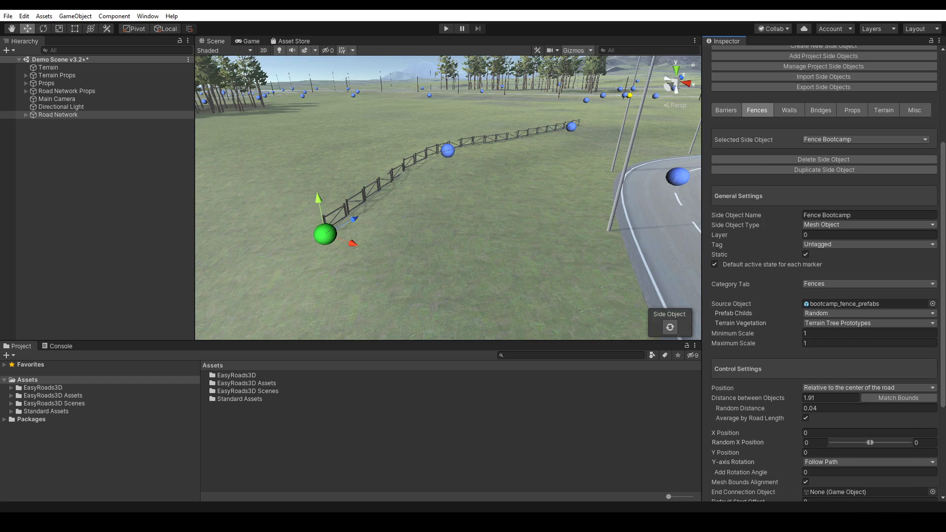
pyautogui.click(817, 361)
pyautogui.write('4')
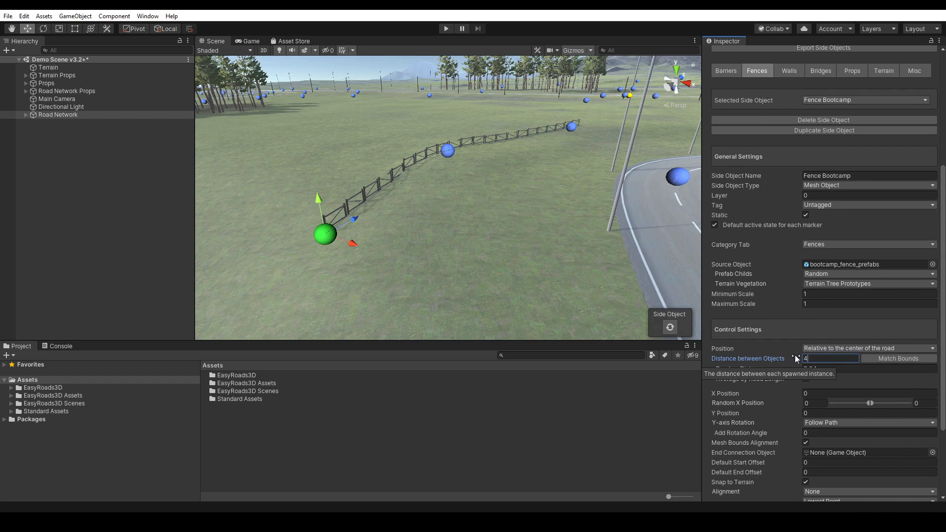
pyautogui.click(669, 327)
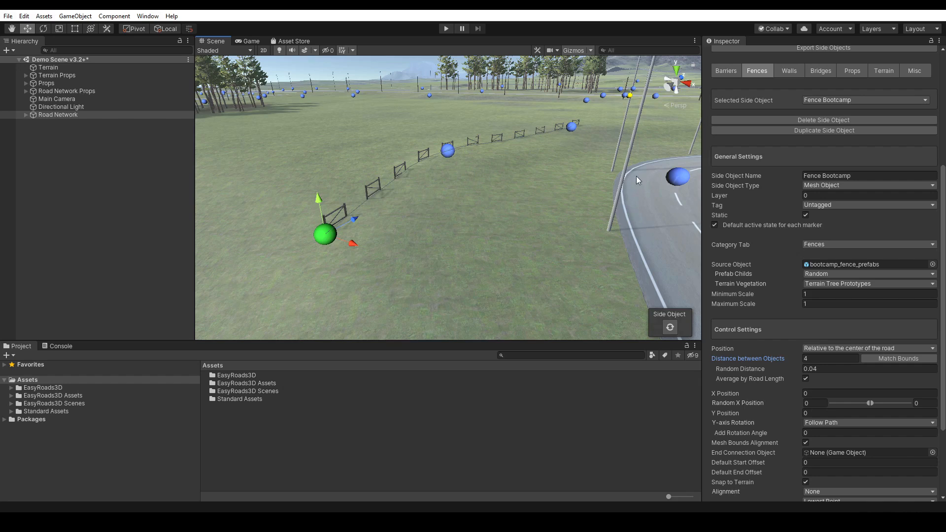
# Try Match Bounds for the Fence Bootcamp spacing, set Distance between Objects to 1.8 and refresh the fence
pyautogui.click(900, 359)
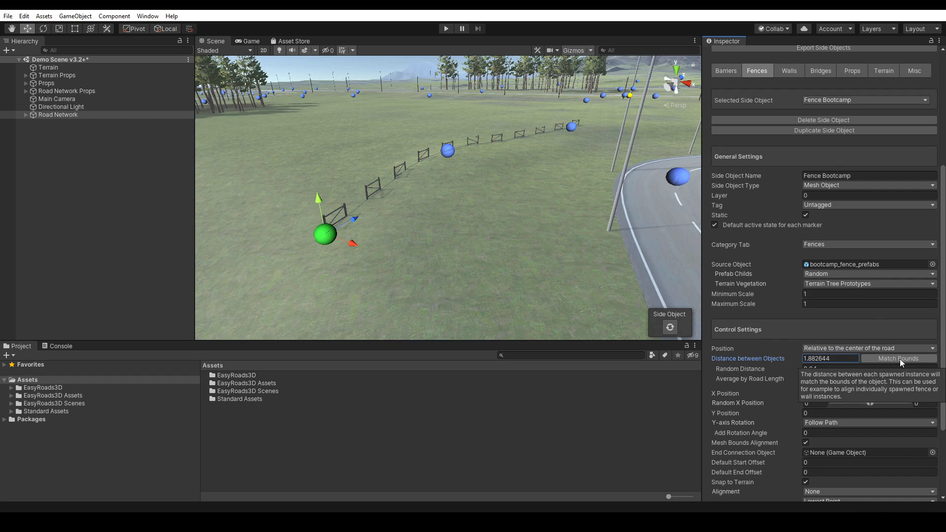
pyautogui.click(669, 327)
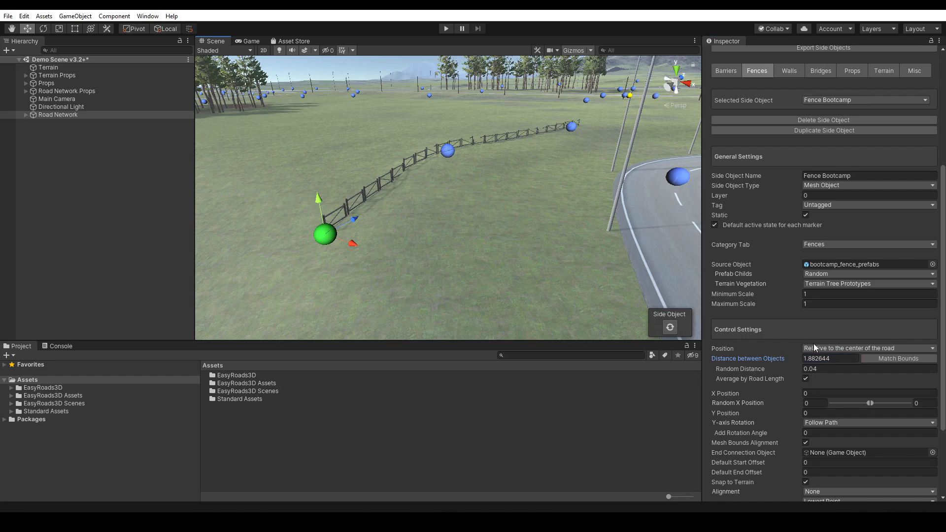
pyautogui.click(813, 358)
pyautogui.moveTo(850, 354); pyautogui.dragTo(850, 360)
pyautogui.write('0')
pyautogui.click(670, 326)
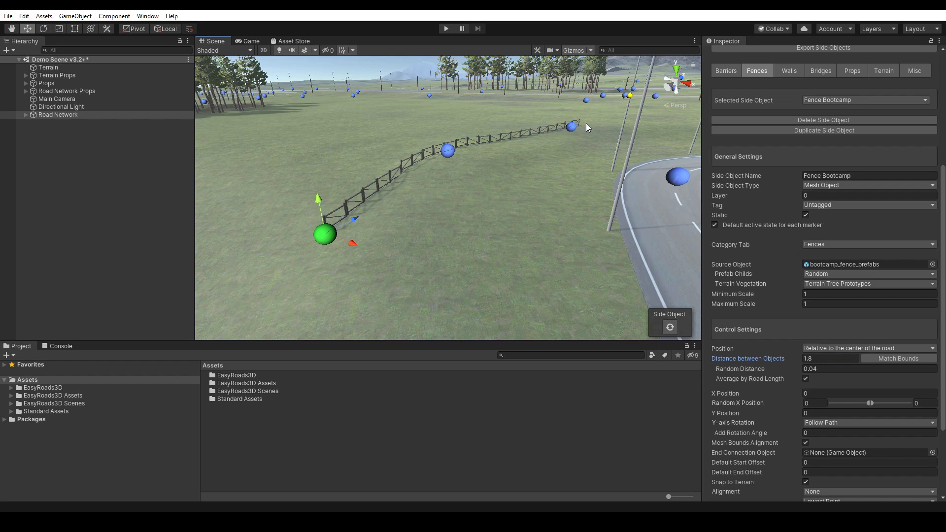
# Select Mesh Object Example in the Props category again and review its End Connection Object and offset settings
pyautogui.moveTo(942, 212); pyautogui.dragTo(945, 78)
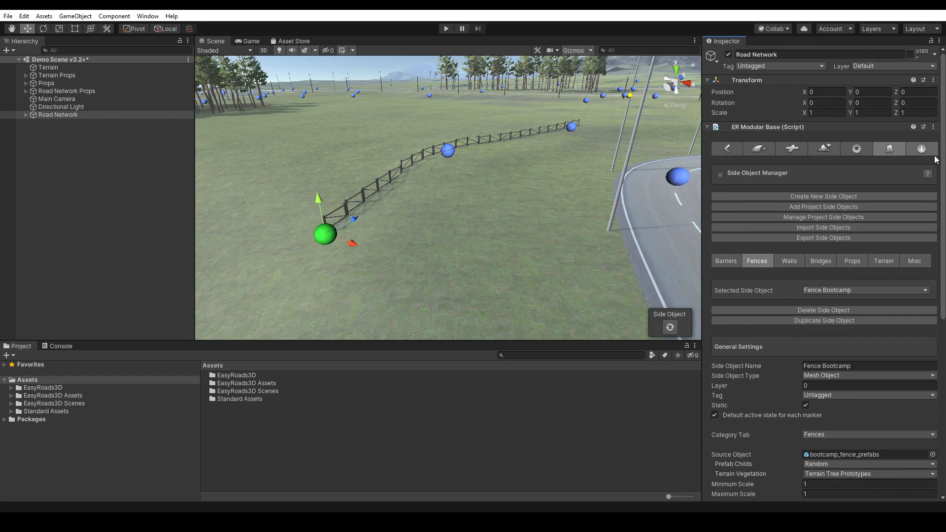
pyautogui.click(852, 262)
pyautogui.click(822, 291)
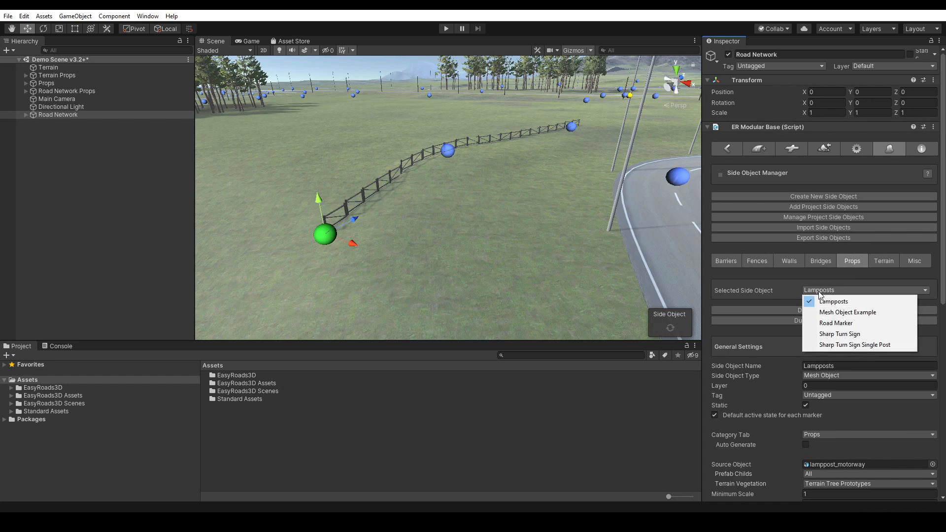
pyautogui.click(833, 313)
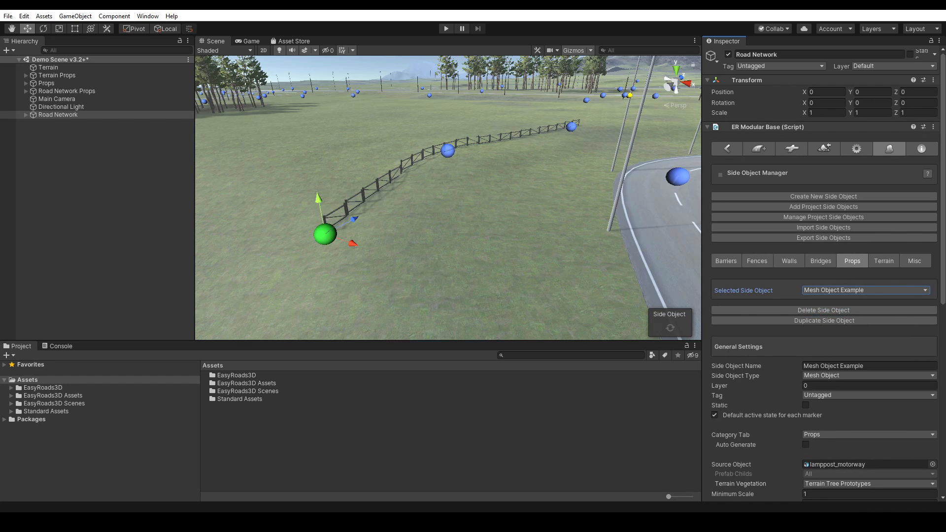
pyautogui.scroll(-10, 824, 271)
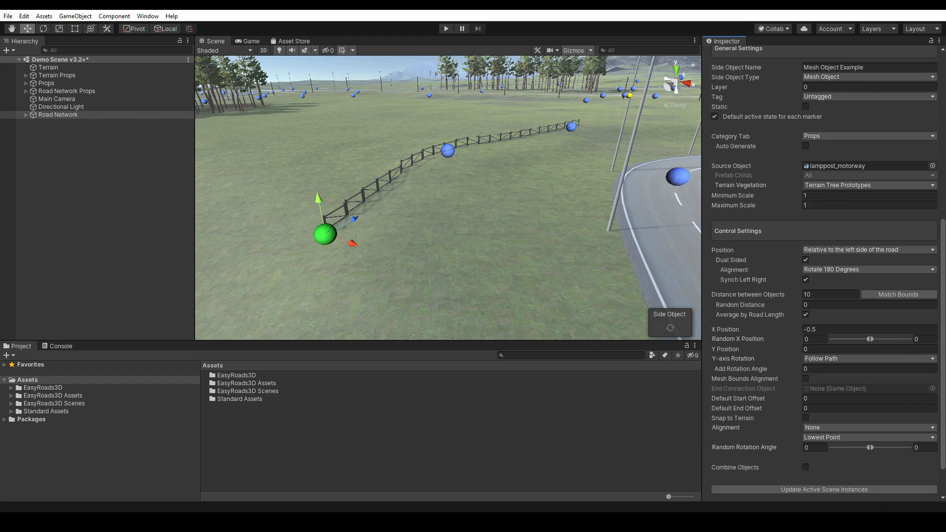
pyautogui.scroll(-1, 824, 271)
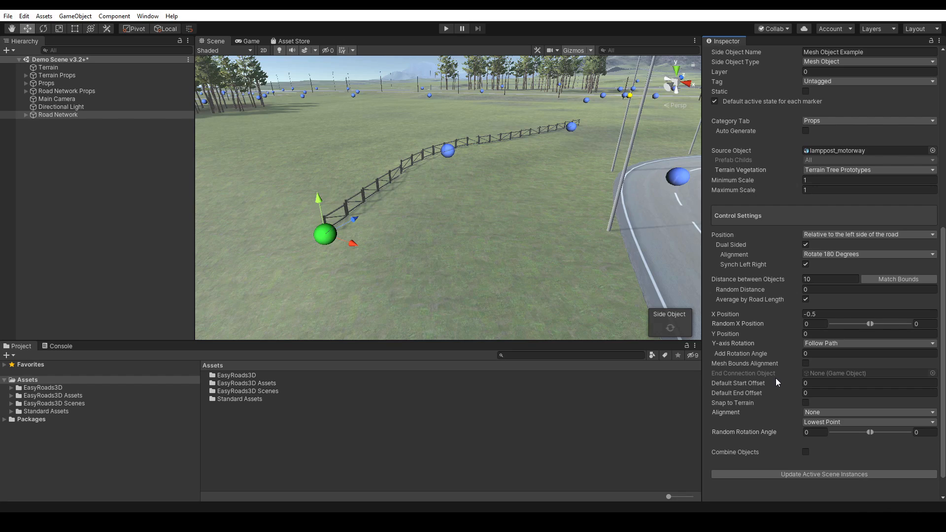
# Select Wall CC in the Walls category and review its End Connection Object and Control Settings
pyautogui.moveTo(943, 327); pyautogui.dragTo(943, 191)
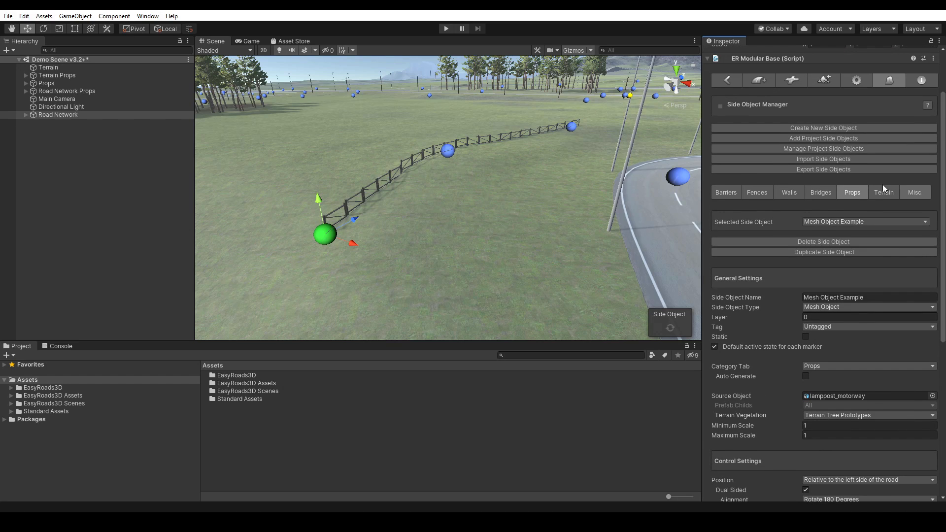
pyautogui.click(788, 193)
pyautogui.click(818, 221)
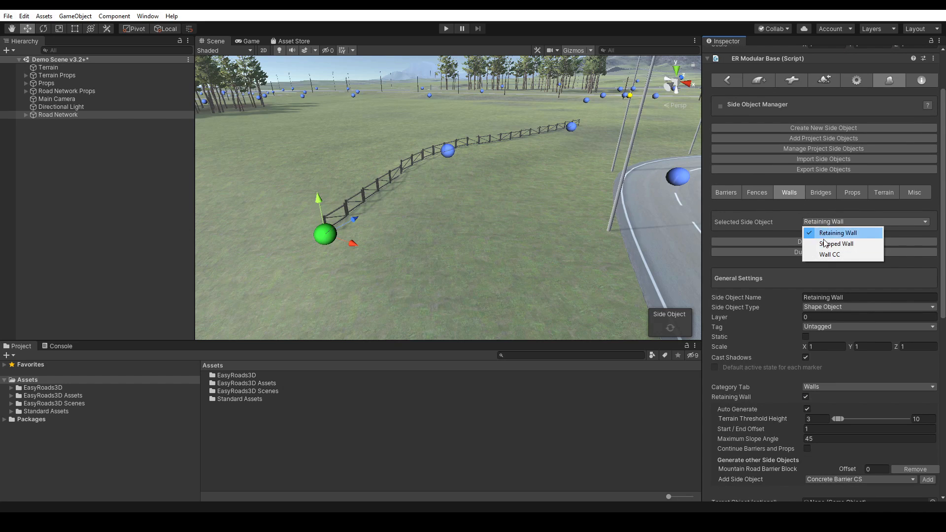
pyautogui.click(828, 255)
pyautogui.moveTo(943, 200); pyautogui.dragTo(943, 304)
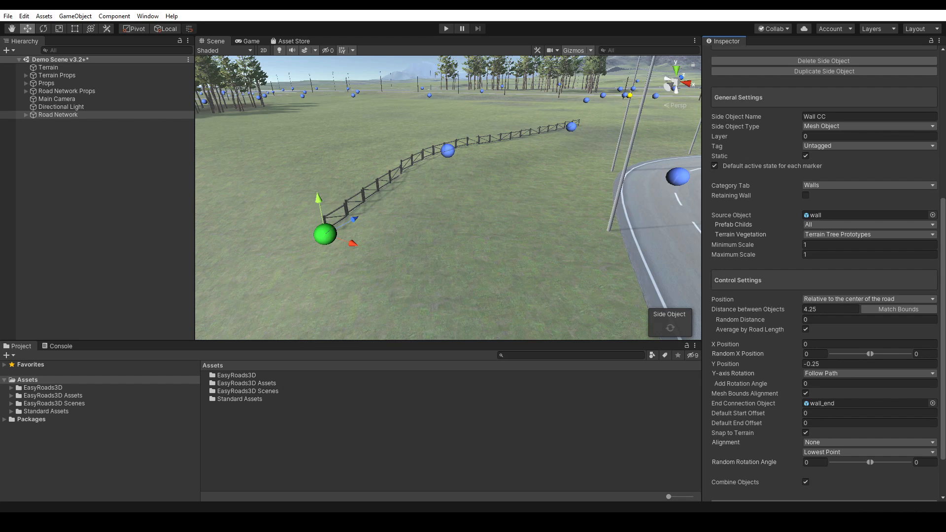
# Select Mesh Object Example in the Props category again and return to its Control Settings
pyautogui.moveTo(943, 281); pyautogui.dragTo(943, 157)
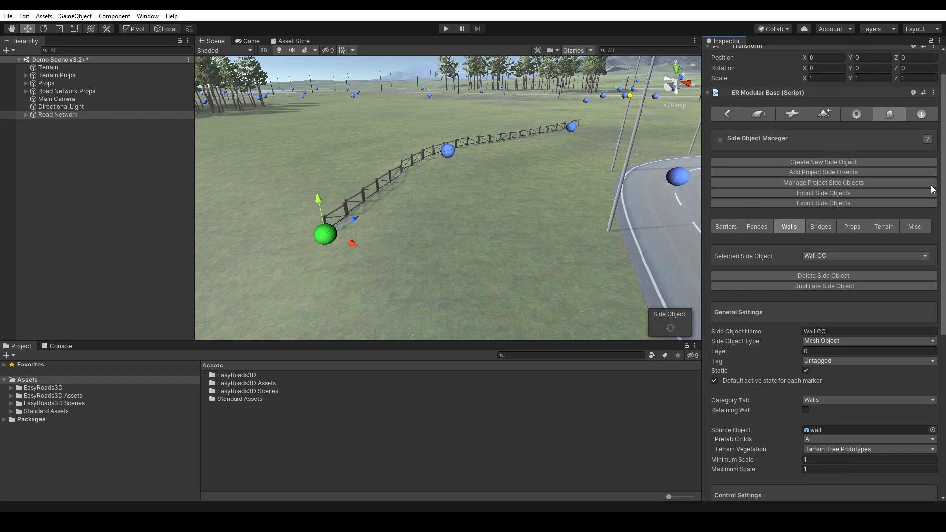
pyautogui.click(852, 226)
pyautogui.click(830, 257)
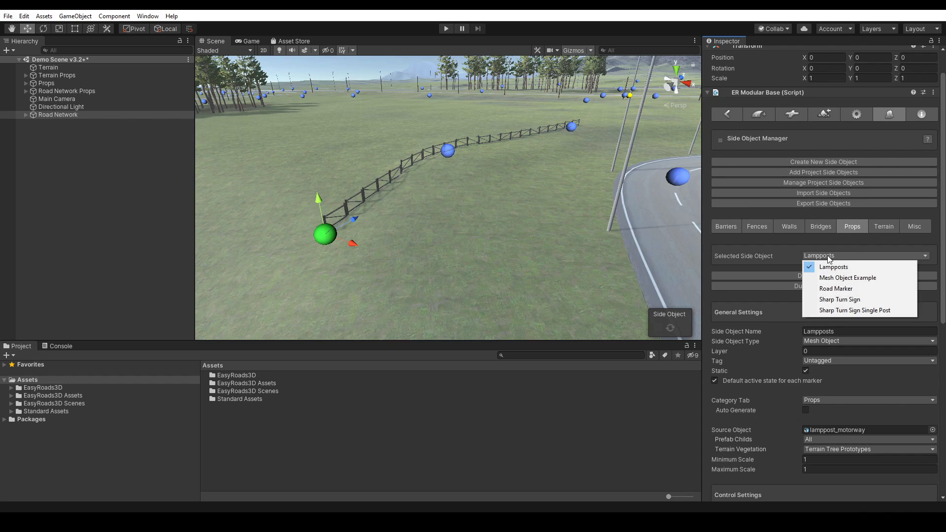
pyautogui.click(832, 278)
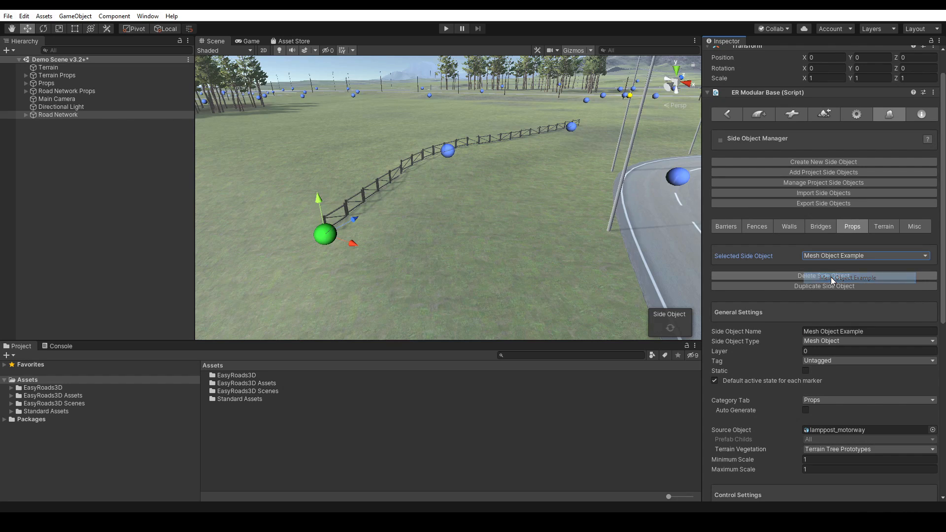
pyautogui.moveTo(944, 218); pyautogui.dragTo(945, 379)
# Select the start marker of Primary Road 008, the road lined with lampposts
pyautogui.moveTo(539, 287); pyautogui.dragTo(523, 270, button='right')
pyautogui.moveTo(566, 301); pyautogui.dragTo(539, 281, button='middle')
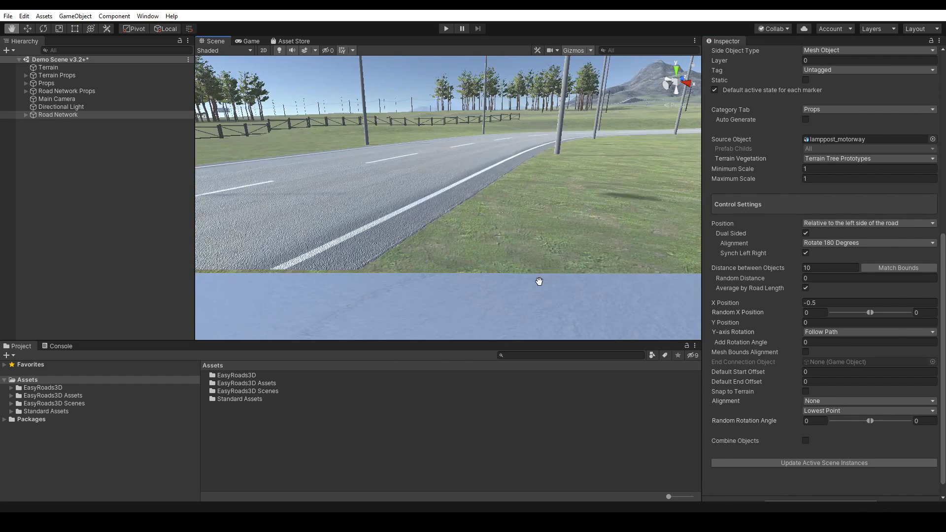
pyautogui.scroll(-6, 534, 273)
pyautogui.moveTo(532, 231); pyautogui.dragTo(555, 214, button='right')
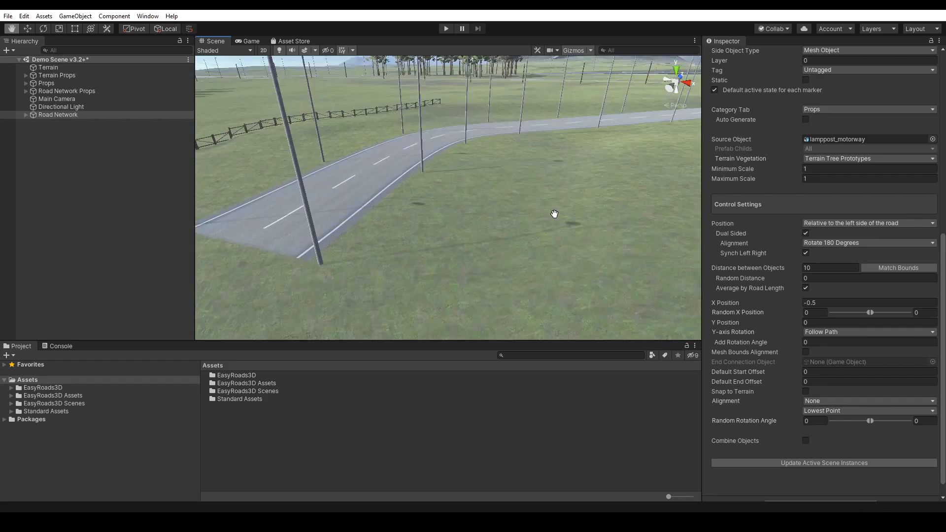
pyautogui.moveTo(555, 213); pyautogui.dragTo(565, 237, button='middle')
pyautogui.scroll(-4, 566, 237)
pyautogui.moveTo(565, 236); pyautogui.dragTo(500, 266, button='right')
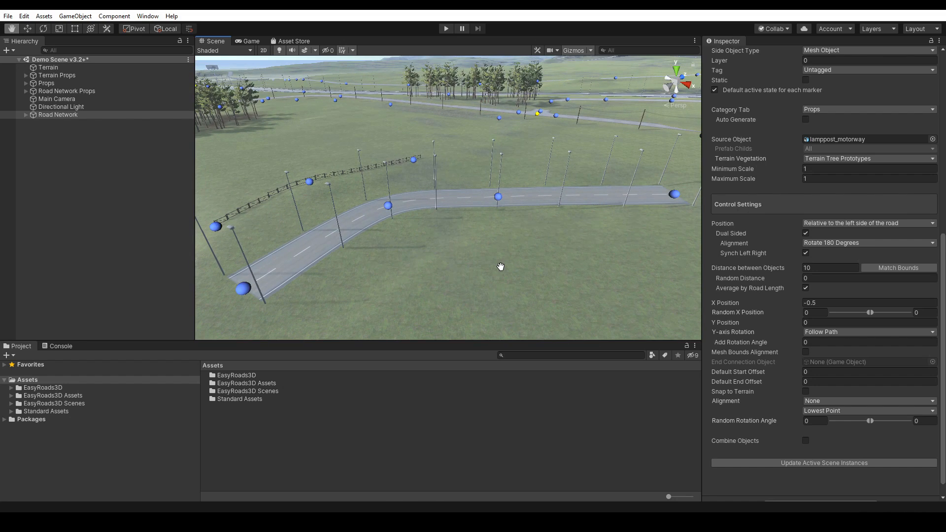
pyautogui.press('w')
pyautogui.click(243, 289)
pyautogui.scroll(5, 943, 148)
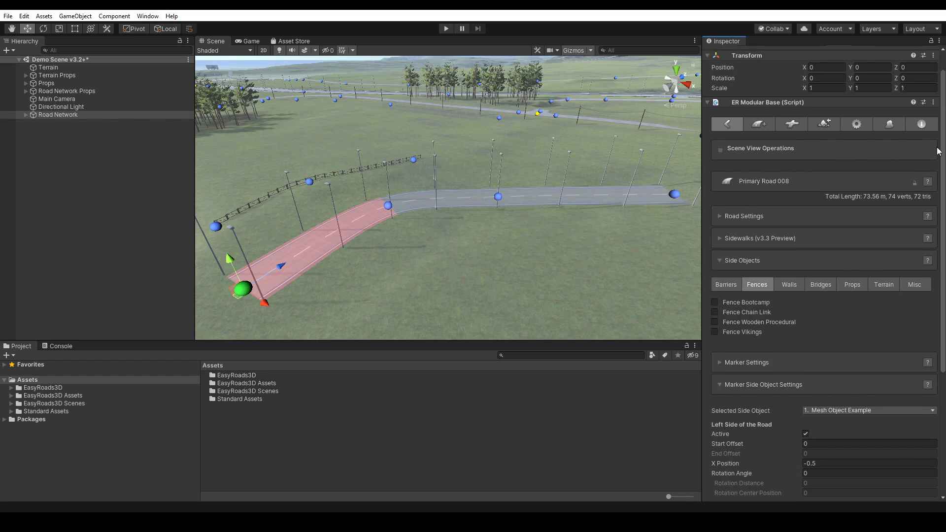
# Set the Default Start Offset of Mesh Object Example to 5 in the Side Object Manager and refresh the side objects
pyautogui.click(889, 124)
pyautogui.scroll(-5, 943, 129)
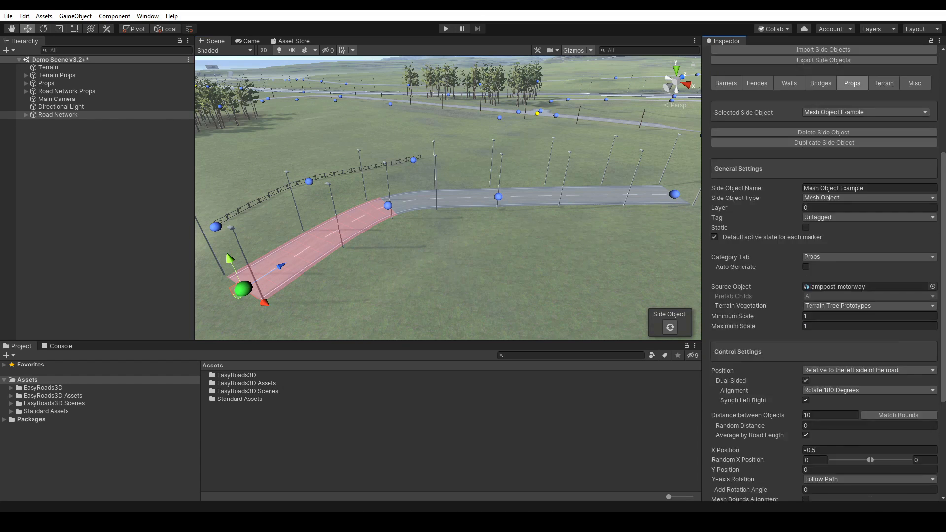
pyautogui.scroll(-5, 880, 435)
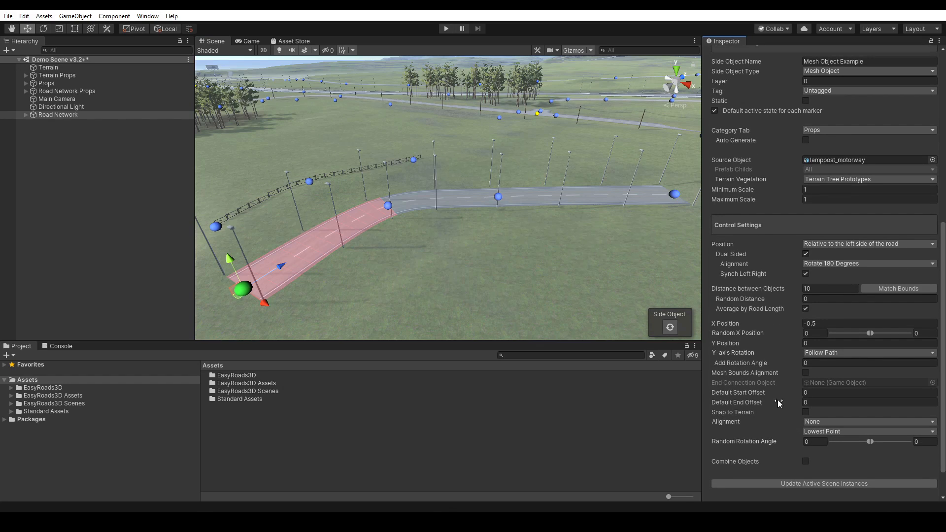
pyautogui.click(810, 392)
pyautogui.click(810, 393)
pyautogui.write('5')
pyautogui.click(669, 327)
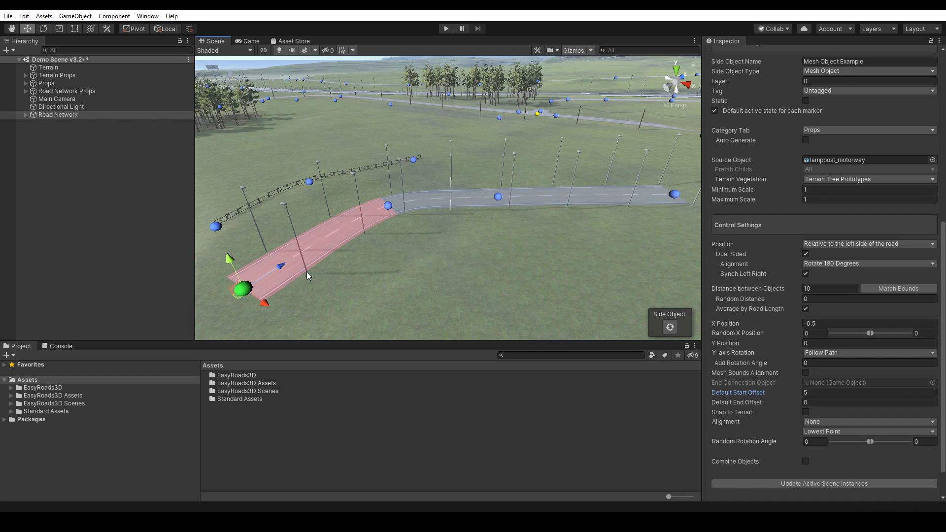
# Set the start marker's Start Offset for Mesh Object Example to 3 on both the left and right side of the road
pyautogui.moveTo(943, 262); pyautogui.dragTo(942, 240)
pyautogui.click(728, 110)
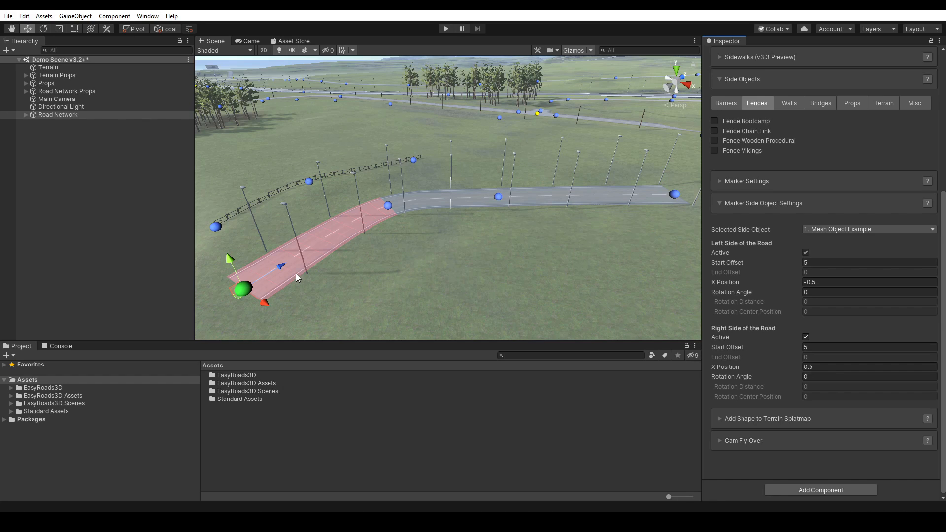
pyautogui.click(813, 263)
pyautogui.write('3')
pyautogui.click(812, 347)
pyautogui.write('3')
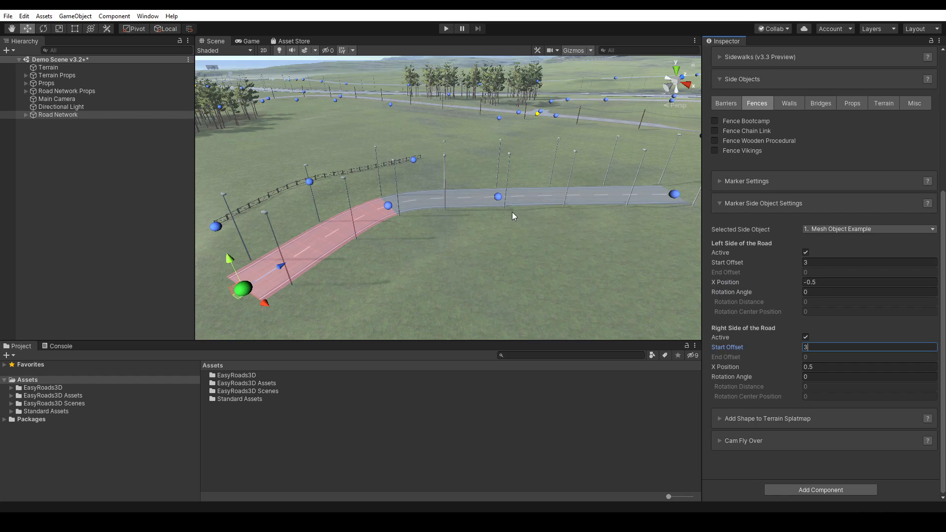
# Select the third marker of Primary Road 008 and set its End Offset on the right side of the road to -5
pyautogui.click(499, 199)
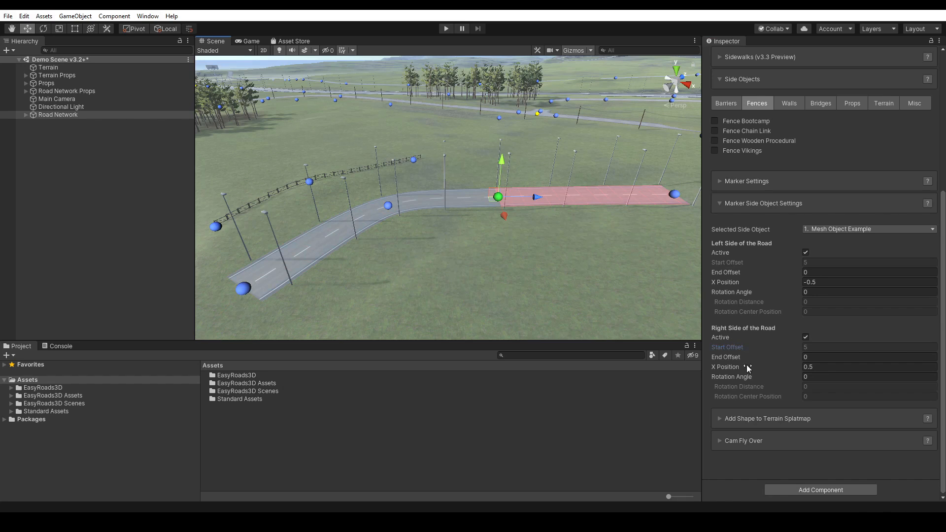
pyautogui.click(805, 356)
pyautogui.write('-5')
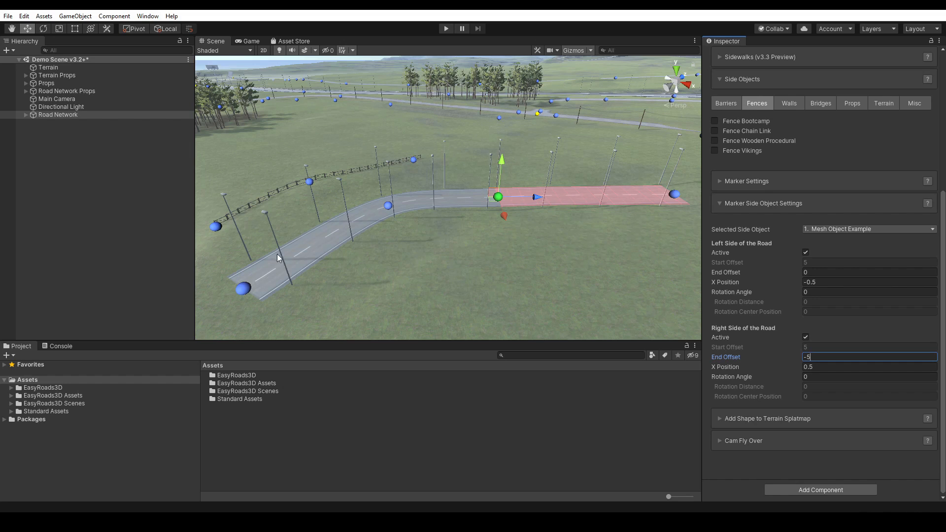
# Reselect the start marker and move the left side's offset handle in the scene to a Start Offset of about 1.65
pyautogui.click(243, 288)
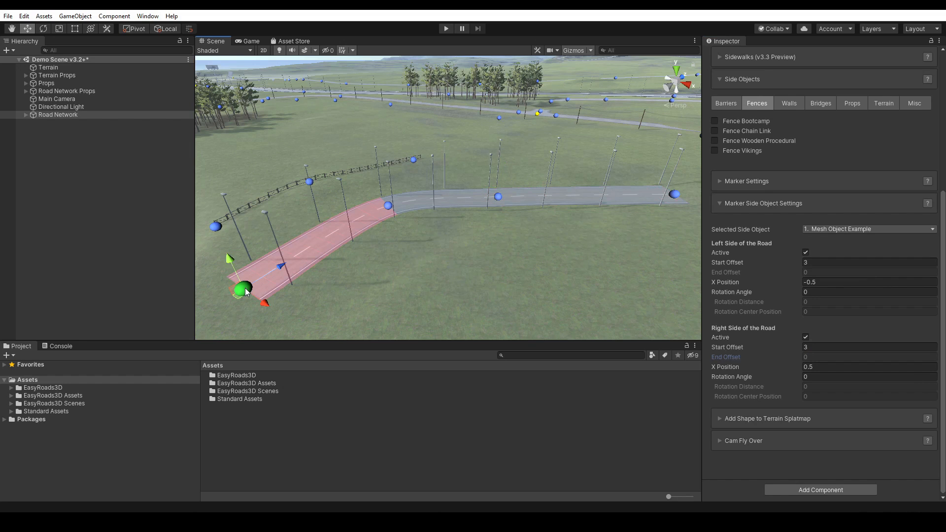
pyautogui.moveTo(380, 297); pyautogui.dragTo(389, 285, button='right')
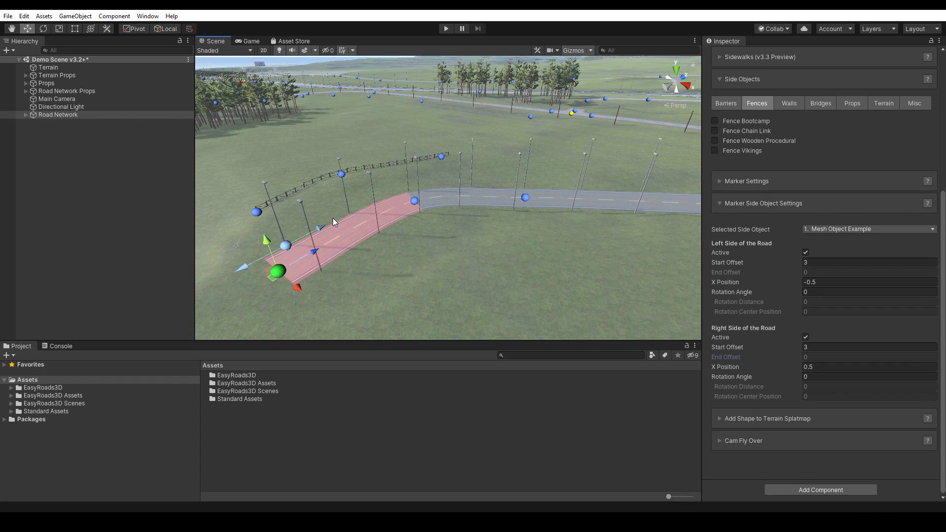
pyautogui.moveTo(322, 227); pyautogui.dragTo(299, 235)
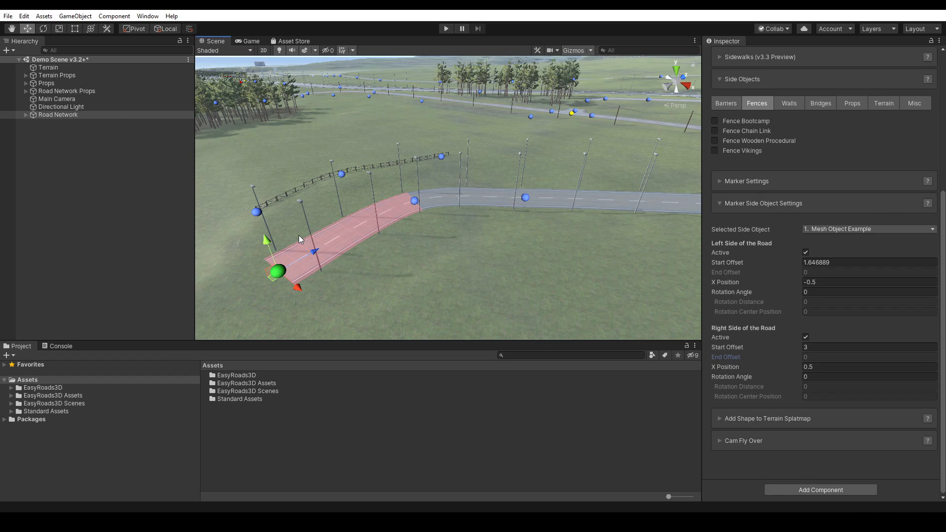
# Set the start marker's Start Offset to 0 on both sides of the road and reopen the Side Object Manager
pyautogui.click(813, 346)
pyautogui.write('0')
pyautogui.click(873, 263)
pyautogui.write('0')
pyautogui.moveTo(942, 276)
pyautogui.mouseDown()
pyautogui.moveTo(942, 135)
pyautogui.moveTo(944, 267)
pyautogui.mouseUp()
pyautogui.click(889, 127)
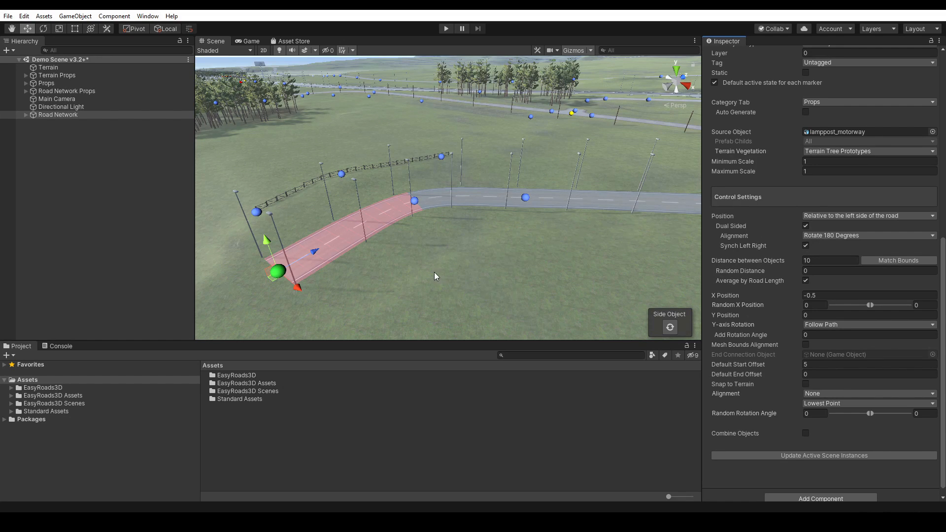
# Raise the third marker of Primary Road 008 above the terrain and select the second marker
pyautogui.keyDown('alt'); pyautogui.moveTo(437, 276); pyautogui.dragTo(465, 269); pyautogui.keyUp('alt')
pyautogui.moveTo(465, 269); pyautogui.dragTo(466, 271, button='right')
pyautogui.moveTo(438, 291); pyautogui.dragTo(458, 283)
pyautogui.press('w')
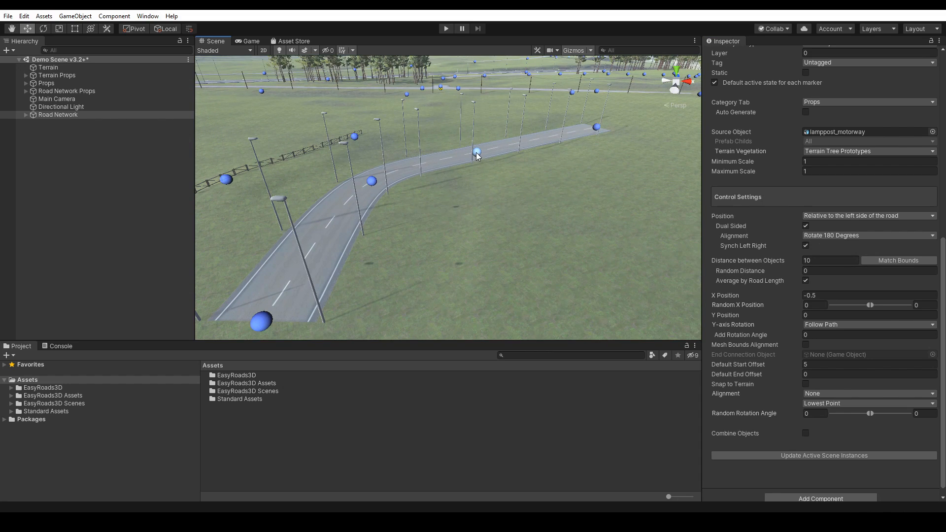
pyautogui.click(477, 154)
pyautogui.moveTo(479, 111); pyautogui.dragTo(481, 93)
pyautogui.click(372, 181)
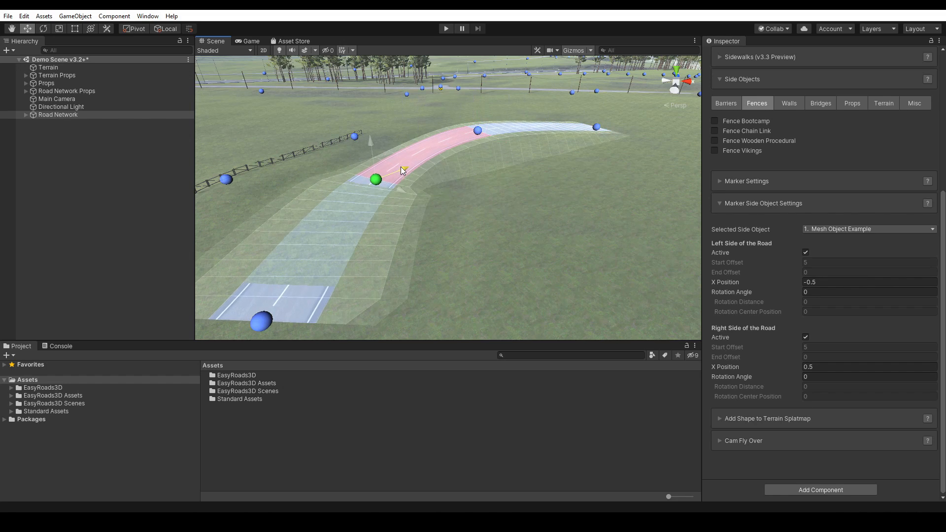
# Increase the third marker's Right Surrounding in its Marker Settings, and move the marker up and back down near terrain level
pyautogui.click(478, 131)
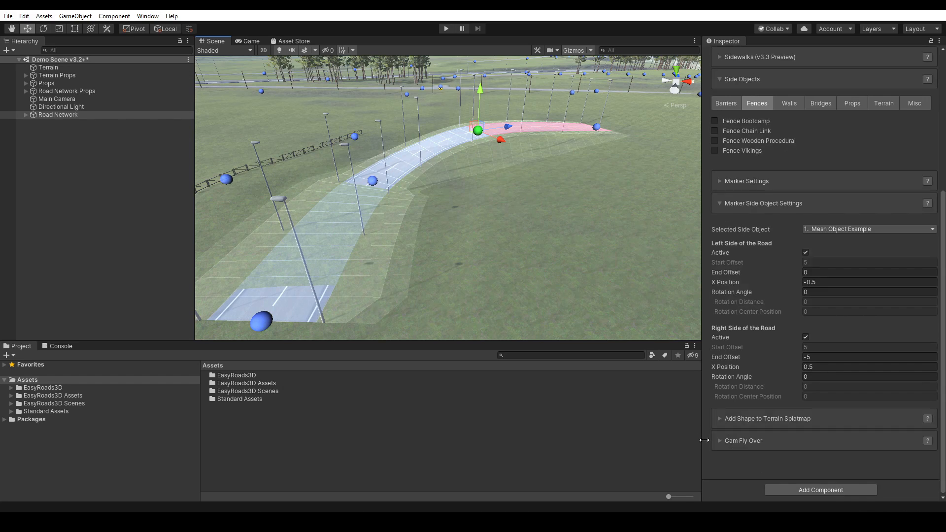
pyautogui.click(723, 182)
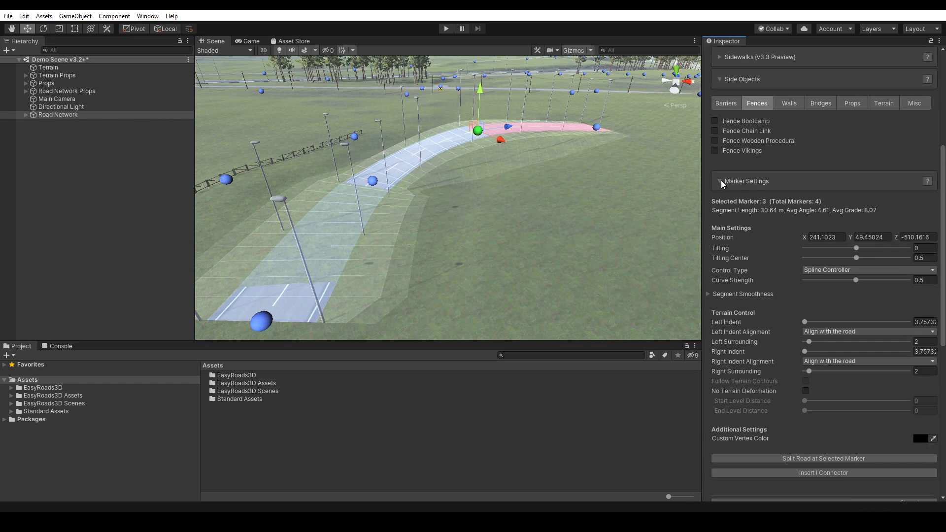
pyautogui.moveTo(809, 371); pyautogui.dragTo(827, 372)
pyautogui.moveTo(482, 90); pyautogui.dragTo(480, 82)
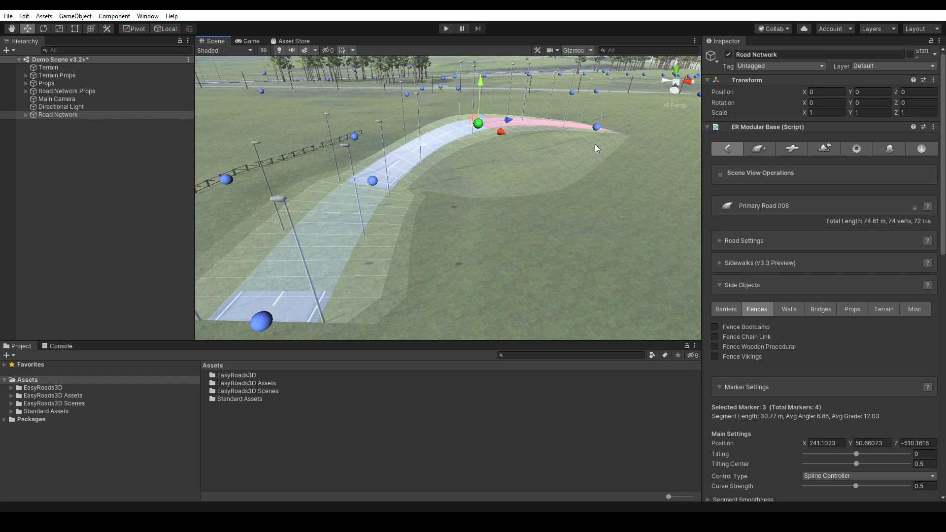
pyautogui.moveTo(481, 87); pyautogui.dragTo(476, 117)
# Select the middle marker of road_0001 and the second marker of Primary Road 008, and build the terrain for the road network
pyautogui.moveTo(438, 243); pyautogui.dragTo(409, 244, button='right')
pyautogui.moveTo(409, 243); pyautogui.dragTo(426, 256)
pyautogui.moveTo(426, 256); pyautogui.dragTo(346, 231, button='right')
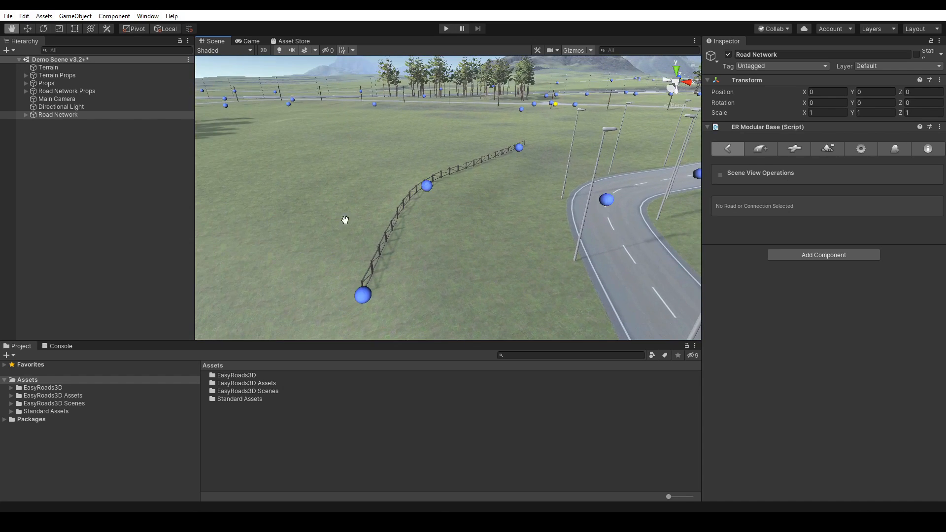
pyautogui.moveTo(346, 232); pyautogui.dragTo(334, 211, button='middle')
pyautogui.click(394, 190)
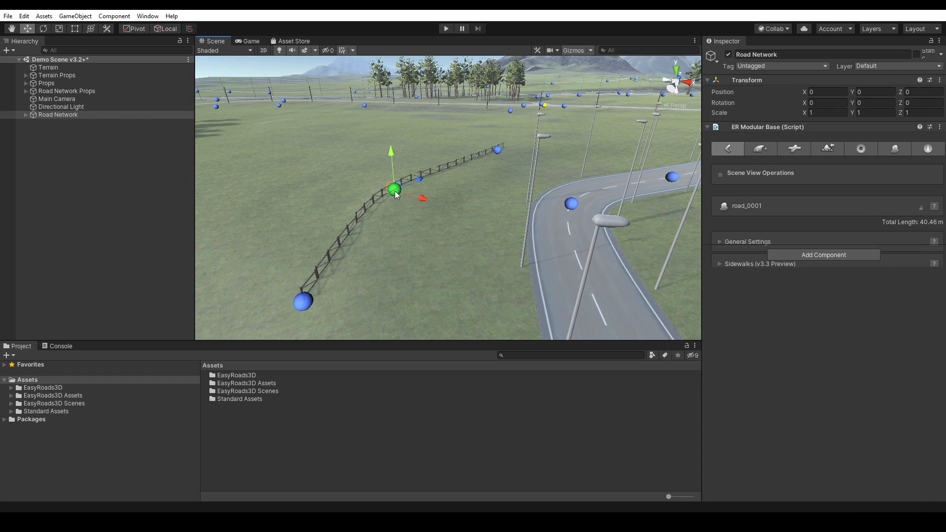
pyautogui.click(572, 203)
pyautogui.click(824, 149)
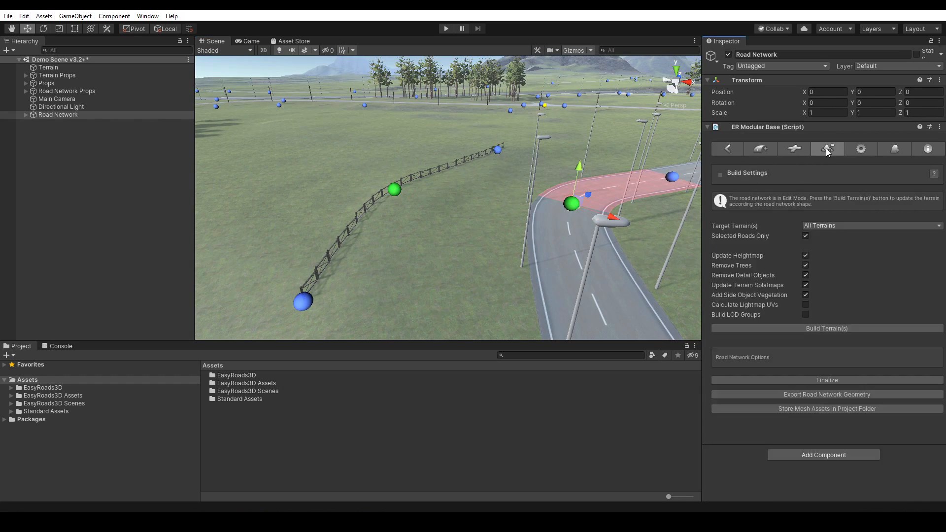
pyautogui.click(823, 328)
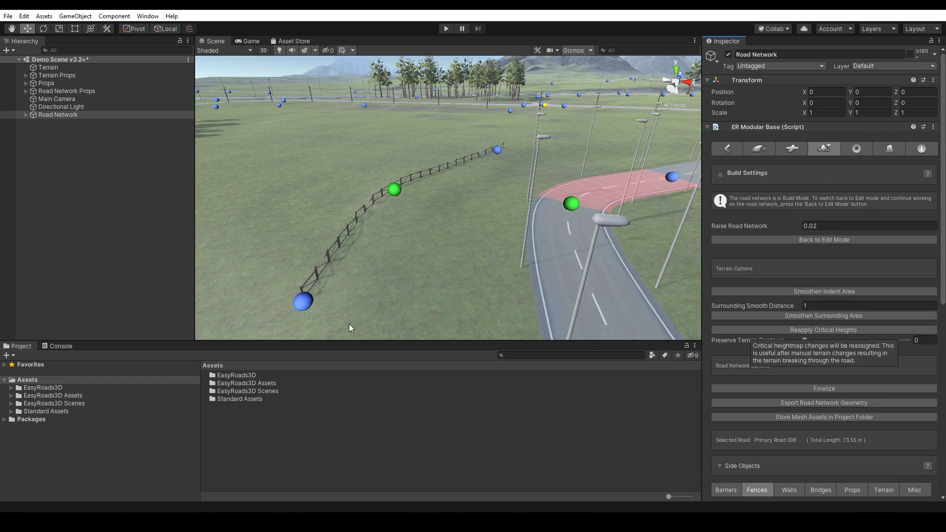
# Raise the terrain around the middle of the Bootcamp fence with the Raise or Lower Terrain brush
pyautogui.click(47, 67)
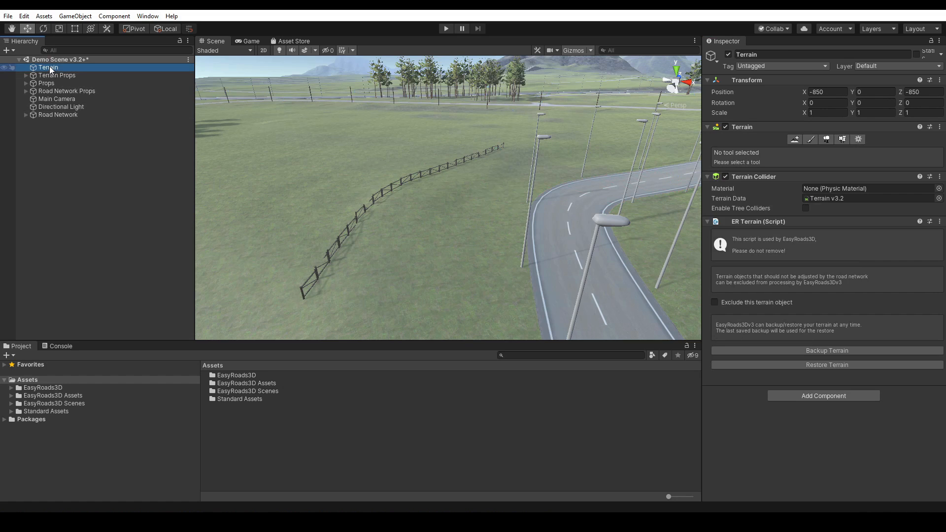
pyautogui.click(811, 138)
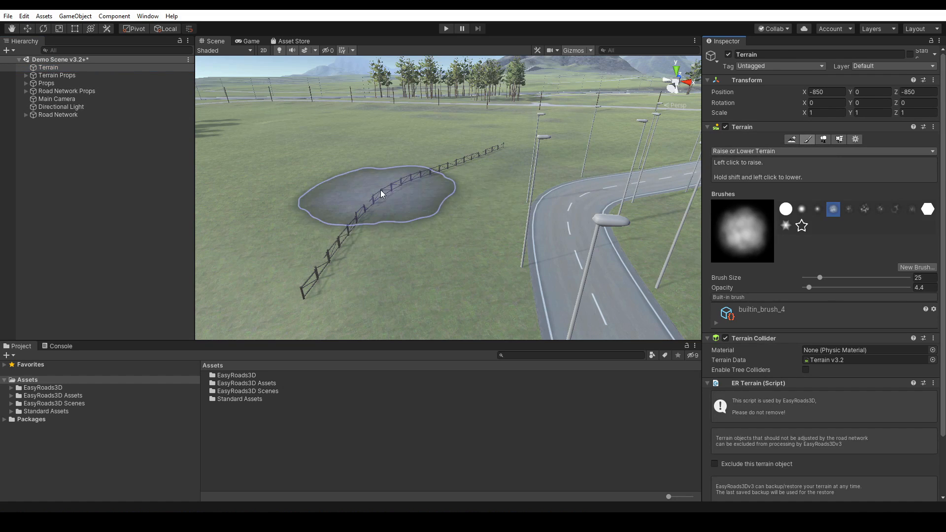
pyautogui.click(398, 185)
pyautogui.click(385, 177)
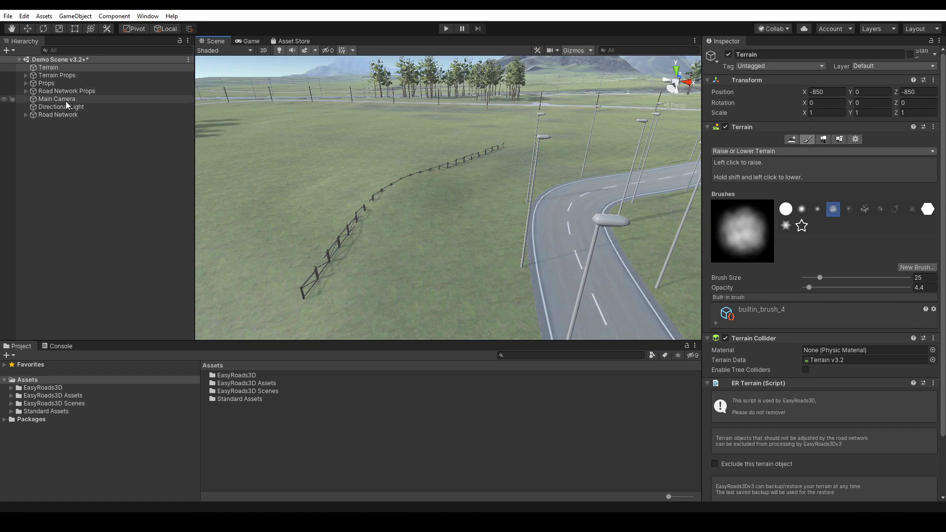
# Refresh the Fence Bootcamp side object on road_0001 in the Road Network to rebuild it on the raised terrain
pyautogui.click(61, 114)
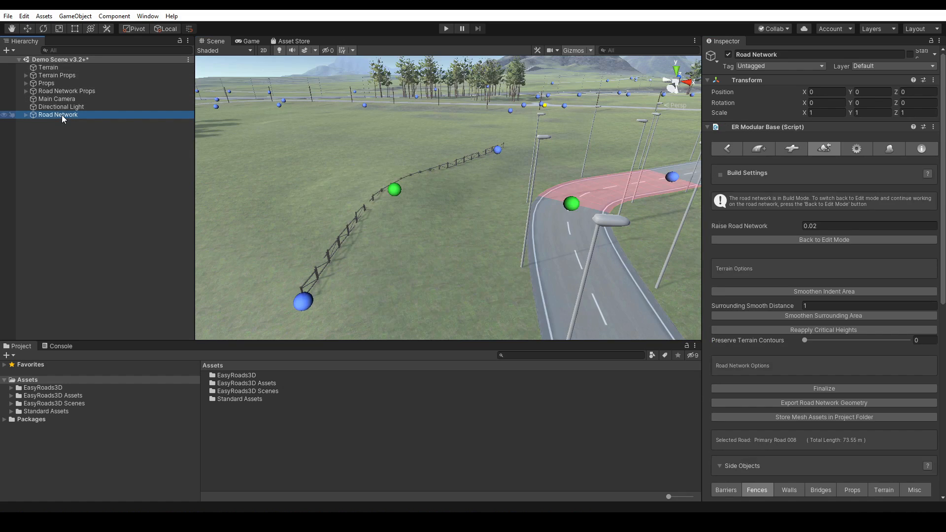
pyautogui.click(396, 192)
pyautogui.click(944, 122)
pyautogui.moveTo(943, 121); pyautogui.dragTo(943, 278)
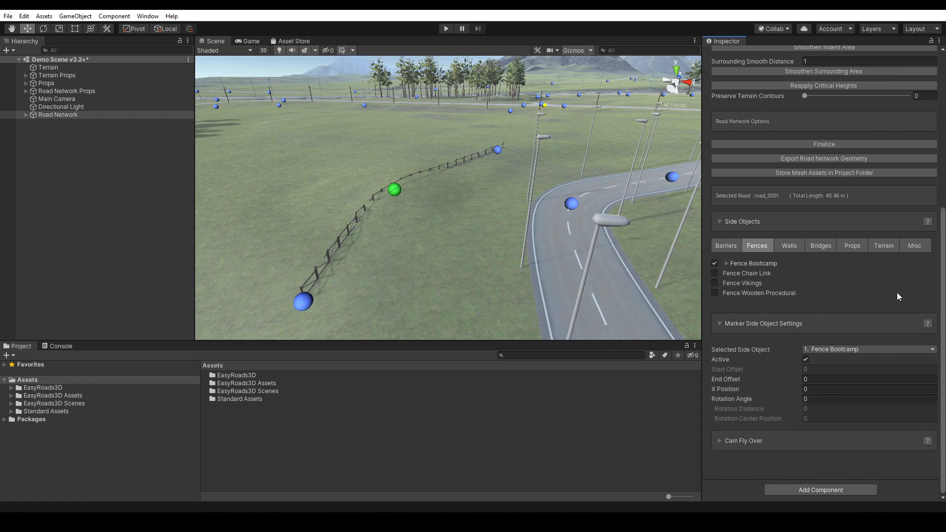
pyautogui.click(726, 264)
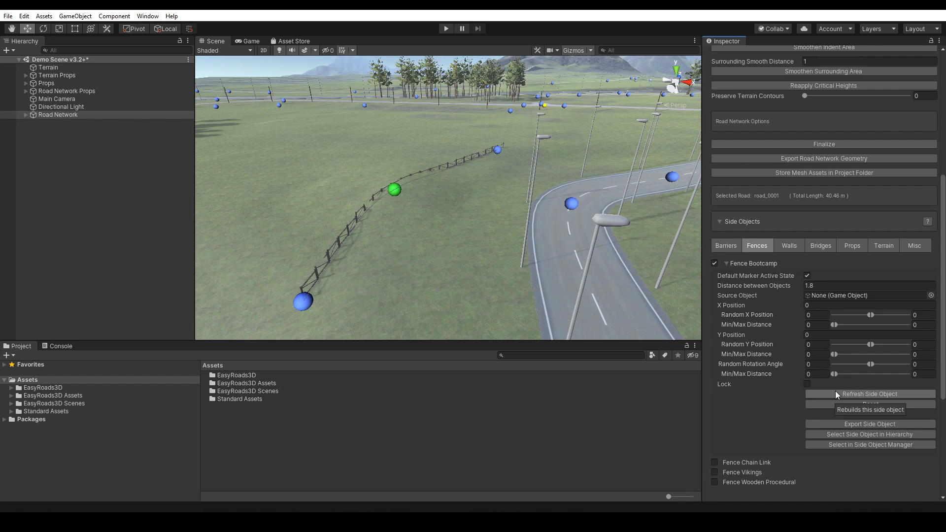
pyautogui.click(868, 395)
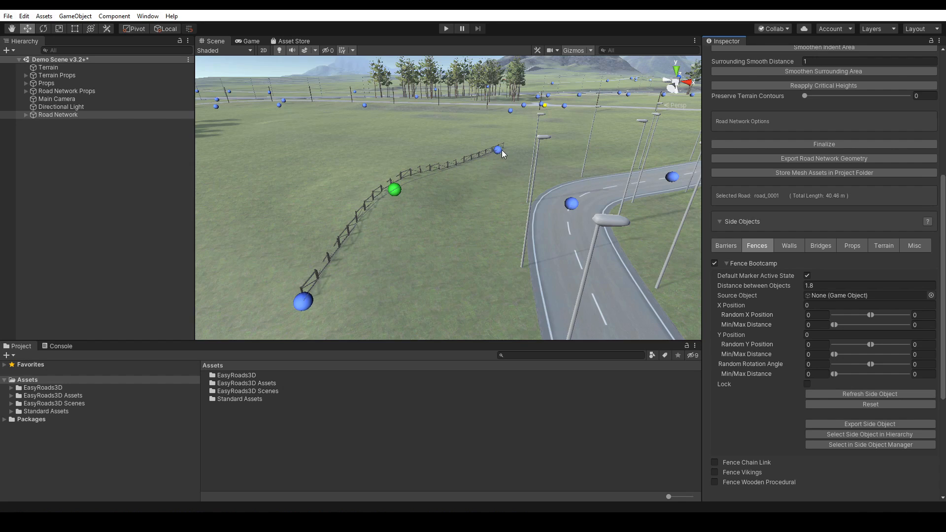
pyautogui.click(727, 264)
# Switch the road network from Build Mode back to Edit Mode, restoring the terrain
pyautogui.scroll(10, 823, 271)
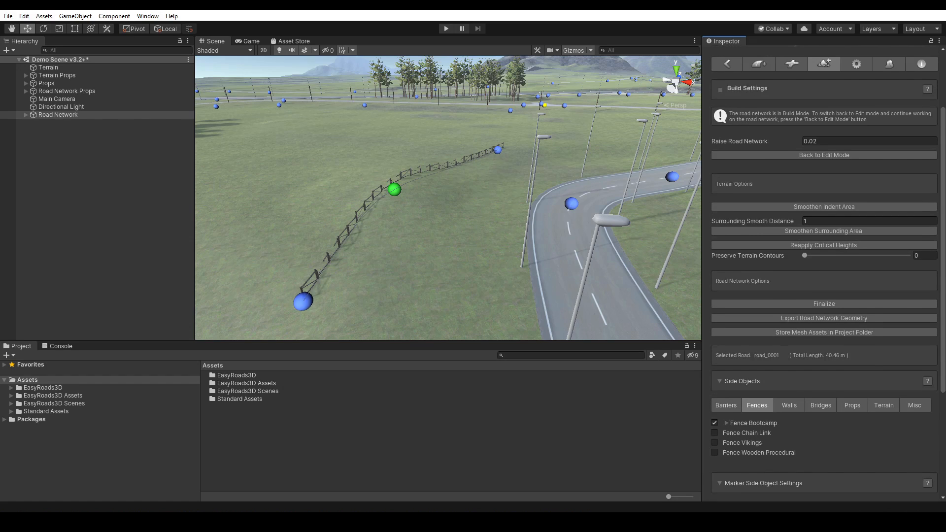
pyautogui.scroll(1, 822, 271)
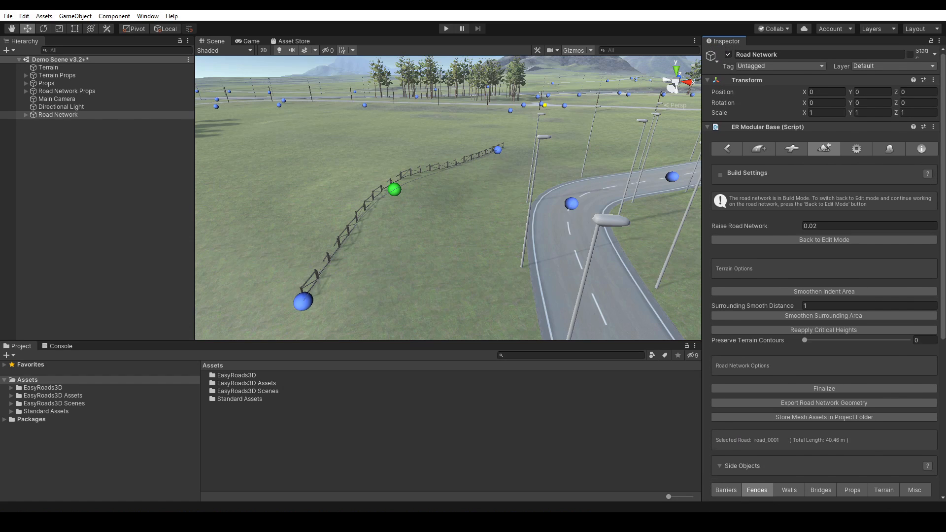
pyautogui.click(815, 240)
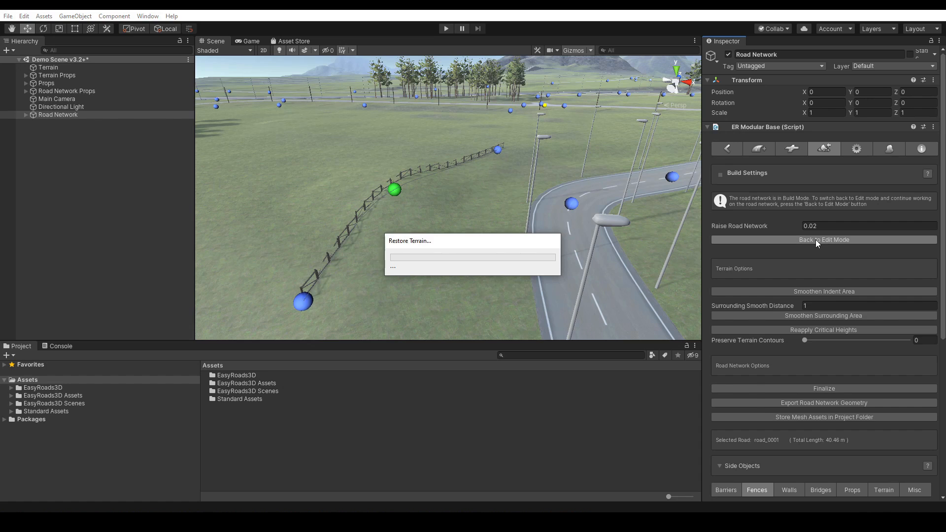
pyautogui.moveTo(500, 285); pyautogui.dragTo(500, 285, button='middle')
pyautogui.scroll(10, 499, 285)
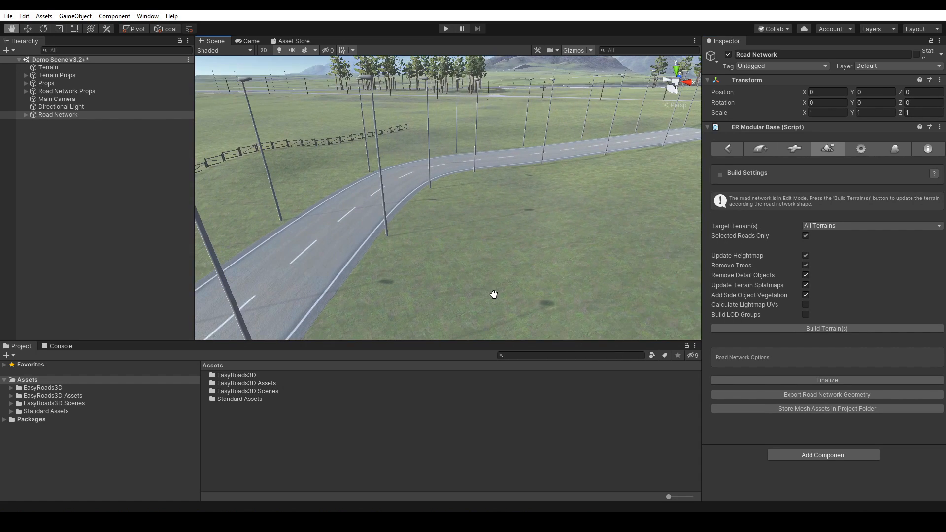
pyautogui.scroll(-3, 502, 274)
pyautogui.scroll(-5, 522, 273)
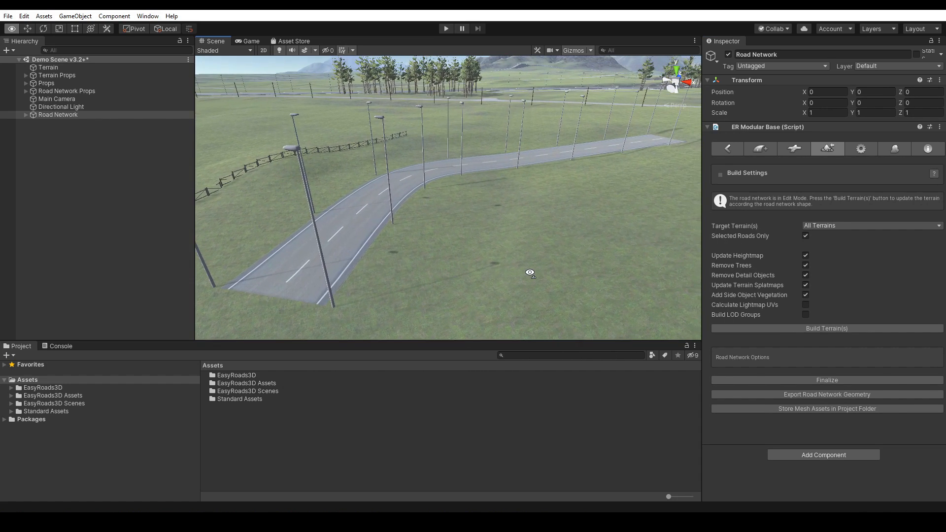
# Examine the terrain Alignment options and remaining Control Settings of Mesh Object Example in the side object manager
pyautogui.click(900, 148)
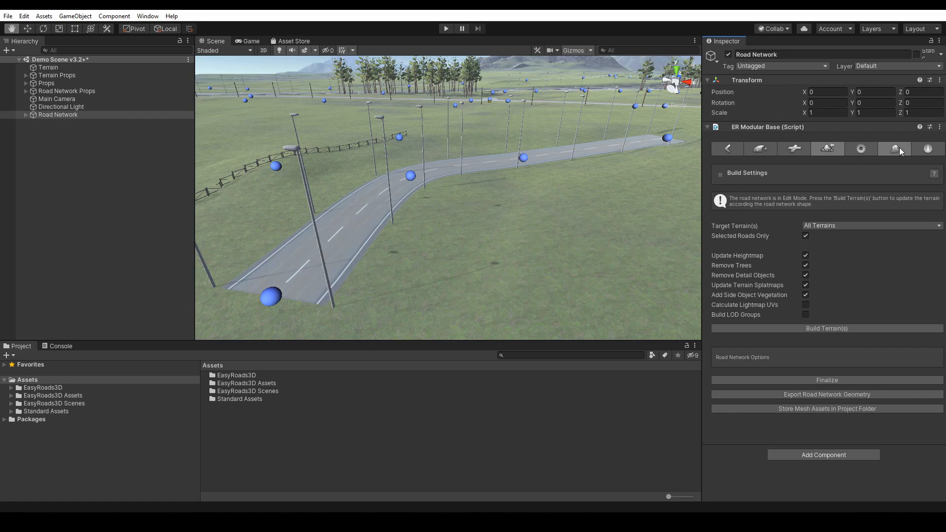
pyautogui.click(900, 147)
pyautogui.scroll(-1, 938, 158)
pyautogui.moveTo(939, 159); pyautogui.dragTo(942, 321)
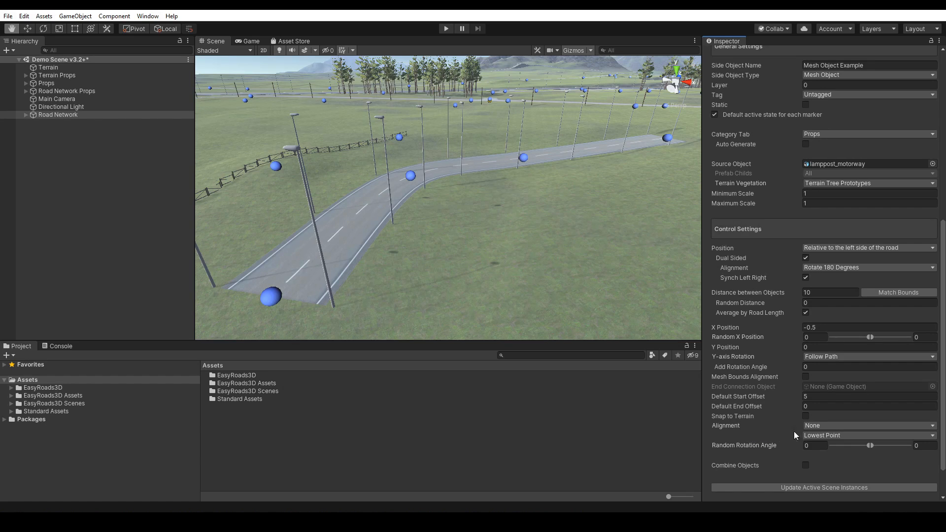
pyautogui.click(830, 424)
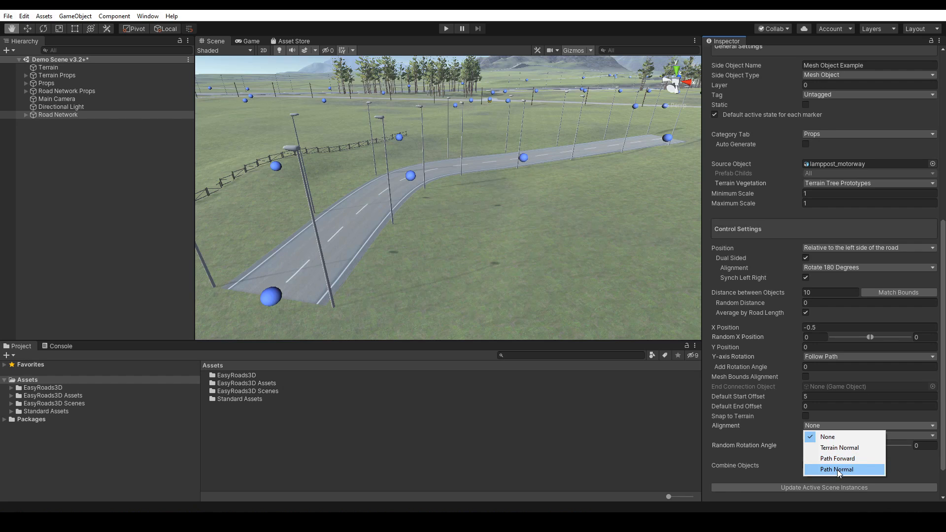
pyautogui.click(624, 463)
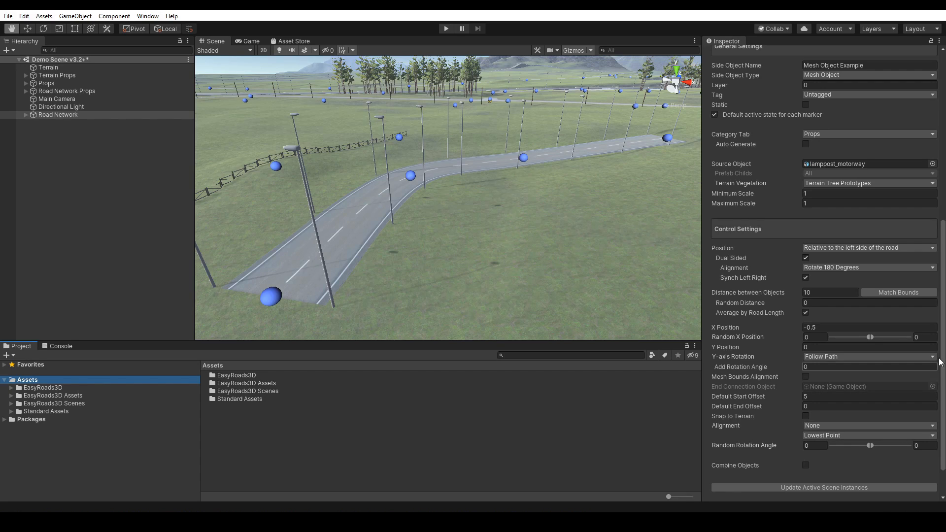
pyautogui.moveTo(943, 347); pyautogui.dragTo(943, 373)
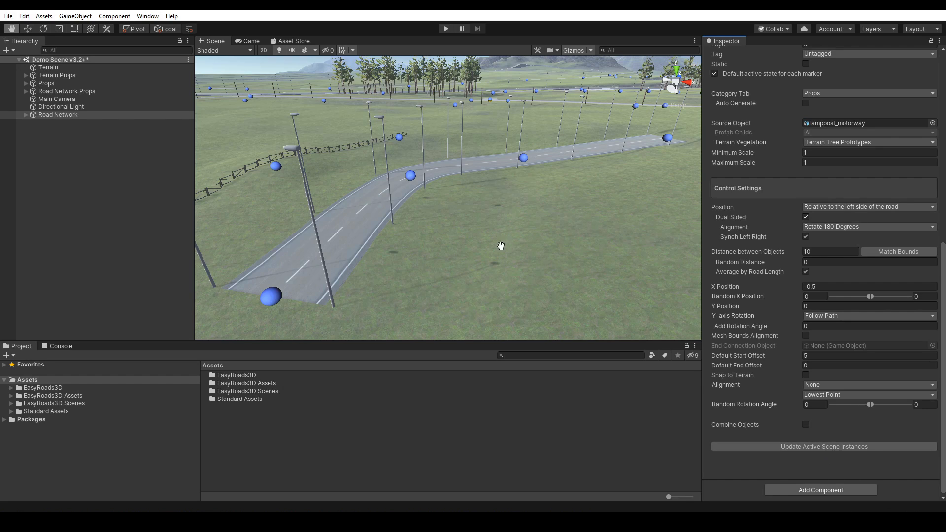
# Select the first marker of Primary Road 008 and deactivate the Mesh Object Example prop on the road
pyautogui.keyDown('alt'); pyautogui.moveTo(481, 242); pyautogui.dragTo(506, 247); pyautogui.keyUp('alt')
pyautogui.keyDown('alt'); pyautogui.moveTo(471, 244); pyautogui.dragTo(472, 234, button='right'); pyautogui.keyUp('alt')
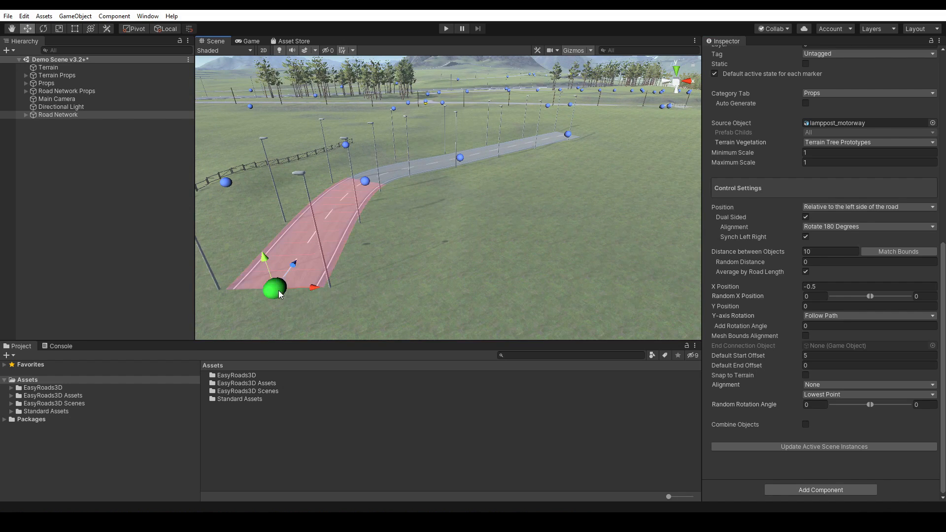
pyautogui.click(279, 293)
pyautogui.moveTo(944, 362); pyautogui.dragTo(945, 254)
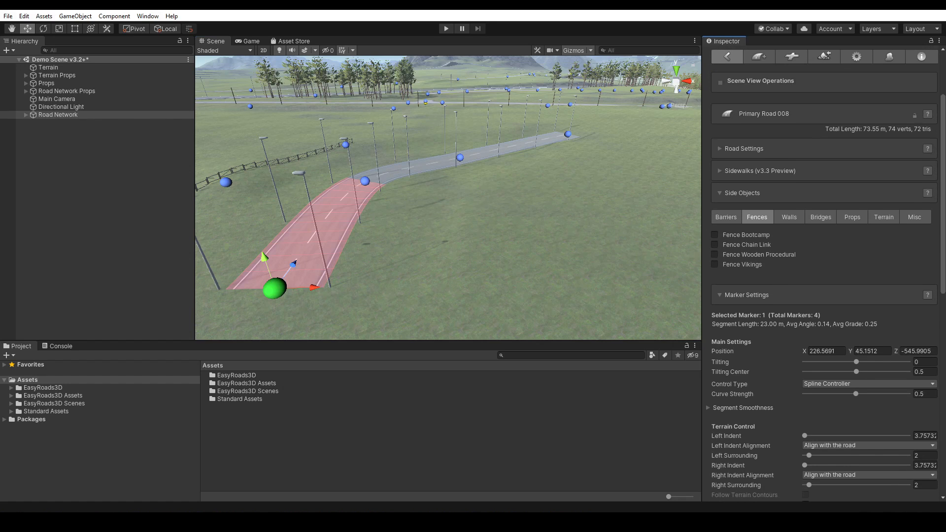
pyautogui.click(719, 294)
pyautogui.click(854, 217)
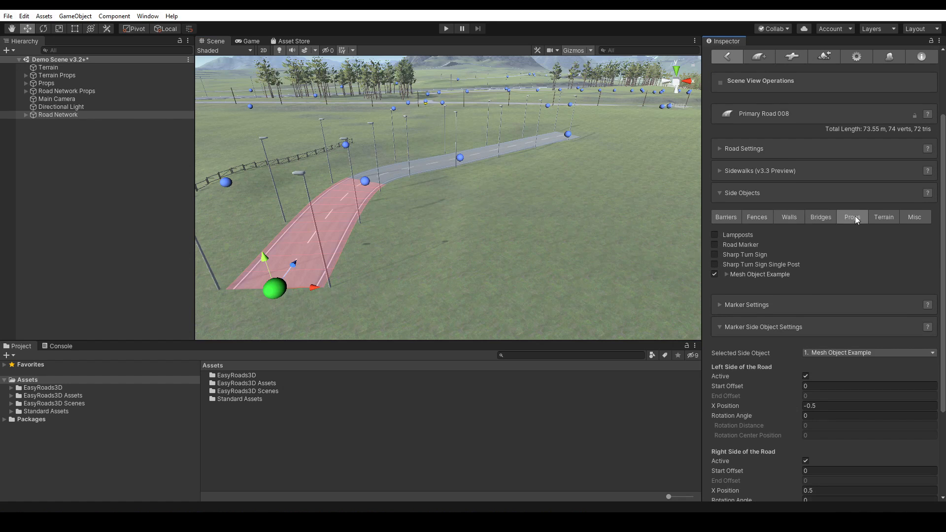
pyautogui.click(715, 274)
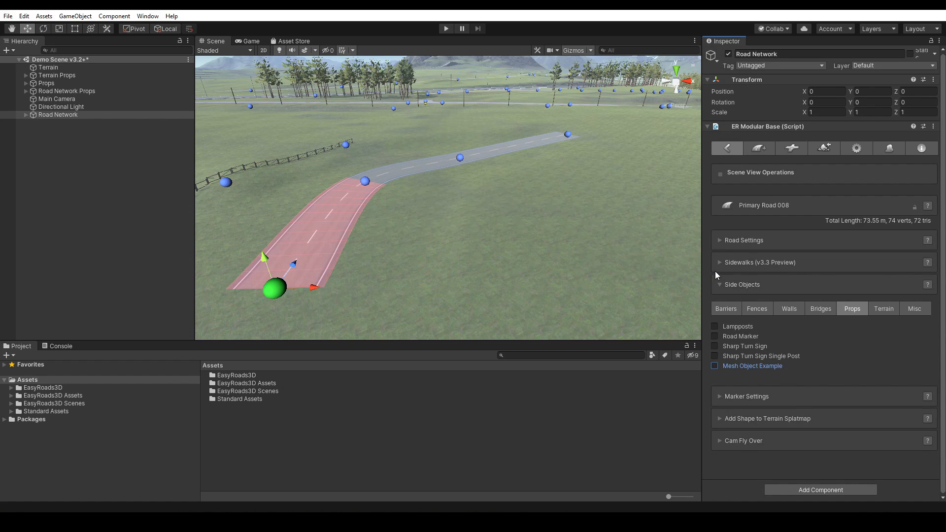
# Try the Concrete Barrier CS side object on Primary Road 008 and deactivate it again
pyautogui.click(730, 311)
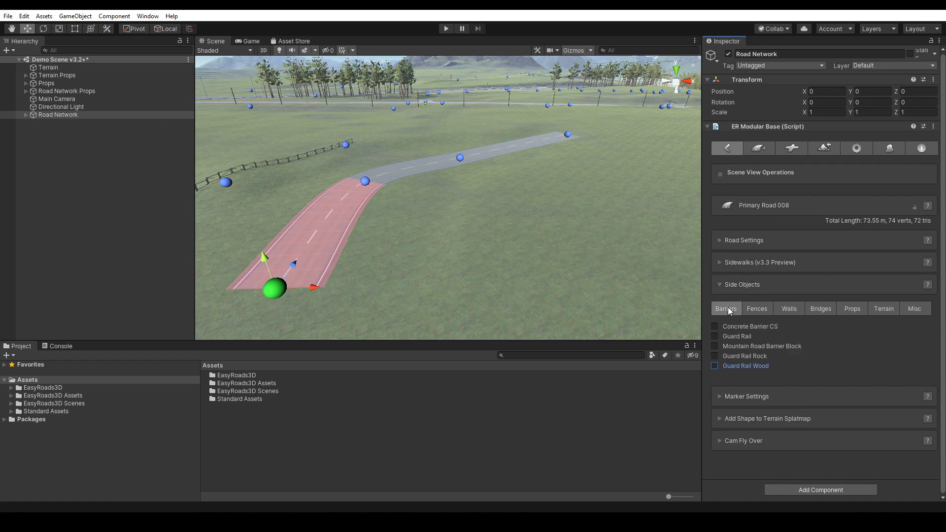
pyautogui.click(715, 327)
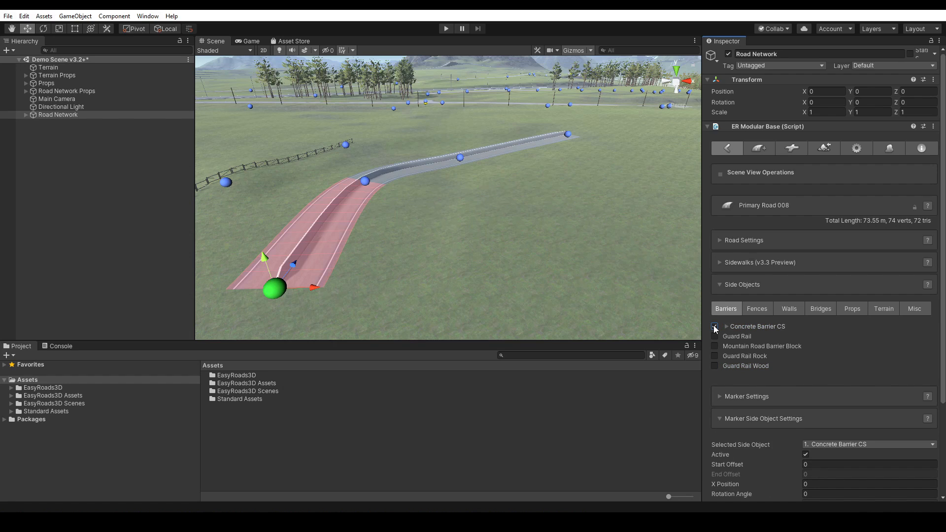
pyautogui.click(715, 326)
# Activate the Guard Rail side object on Primary Road 008, toggling its Default Marker Active State on and back off
pyautogui.click(714, 336)
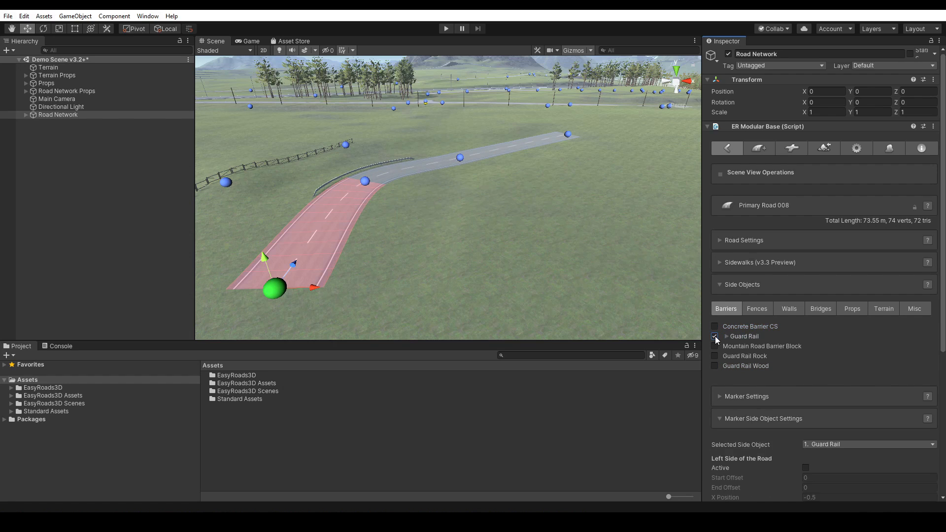
pyautogui.click(808, 359)
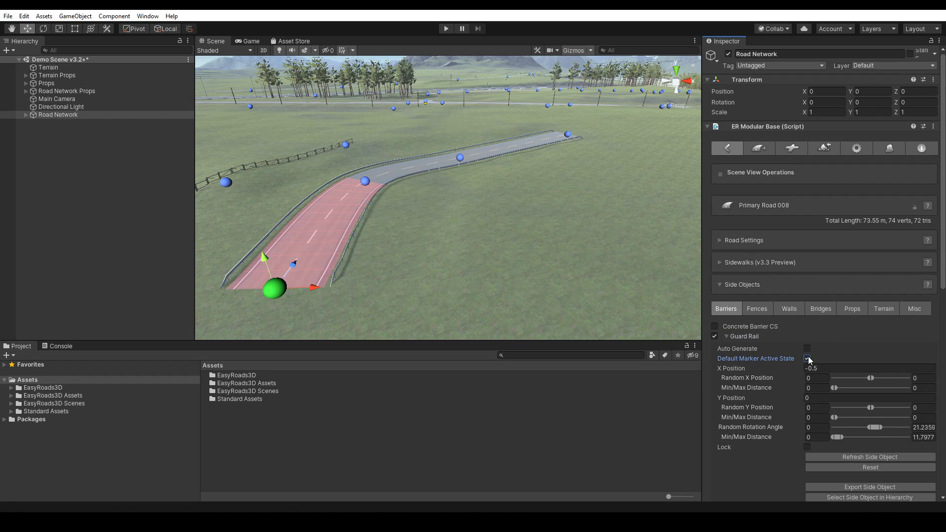
pyautogui.click(808, 358)
# Activate the Stepped Wall side object on Primary Road 008 and raise the road's second marker slightly above the terrain
pyautogui.click(789, 309)
pyautogui.click(714, 336)
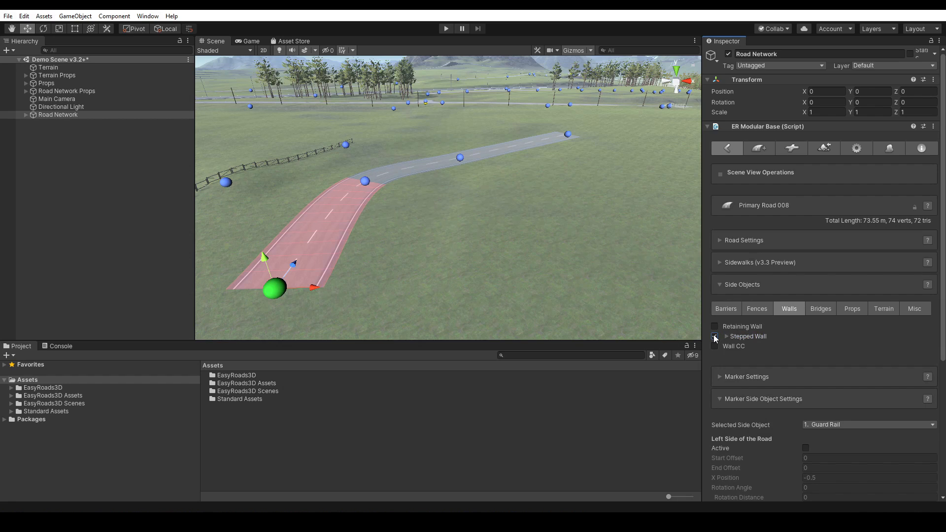
pyautogui.click(365, 181)
pyautogui.moveTo(360, 145); pyautogui.dragTo(362, 138)
# Build the terrain for the road network with All Terrains as target and inspect the raised bend with its walls
pyautogui.click(822, 148)
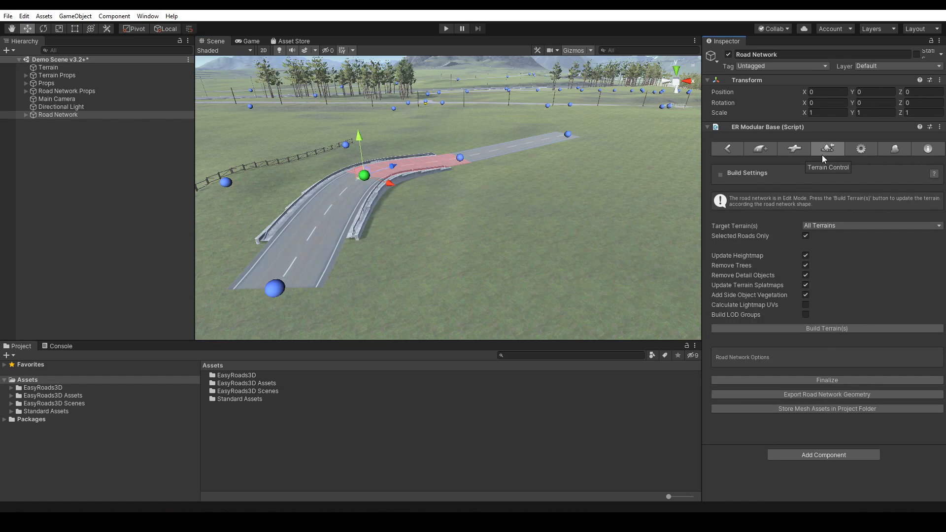
pyautogui.click(820, 329)
pyautogui.moveTo(477, 277); pyautogui.dragTo(386, 232, button='right')
pyautogui.moveTo(566, 178); pyautogui.dragTo(549, 175, button='middle')
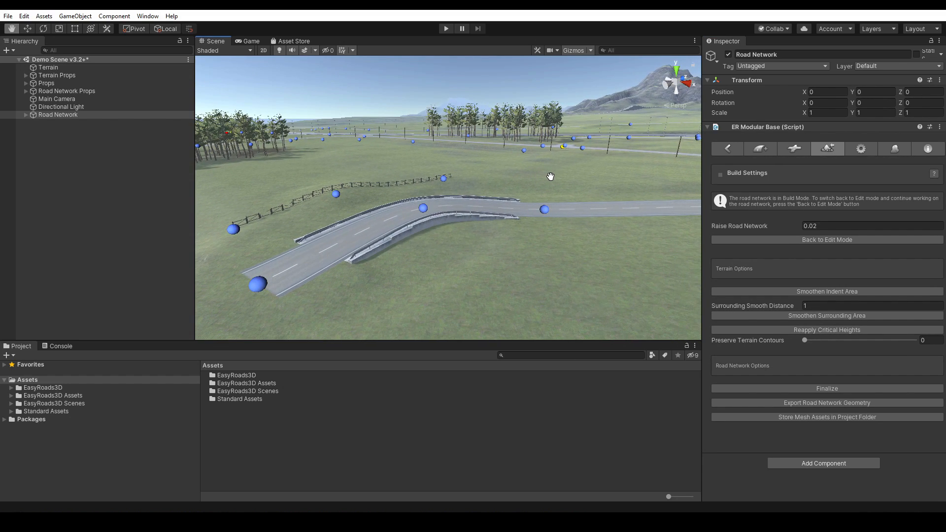